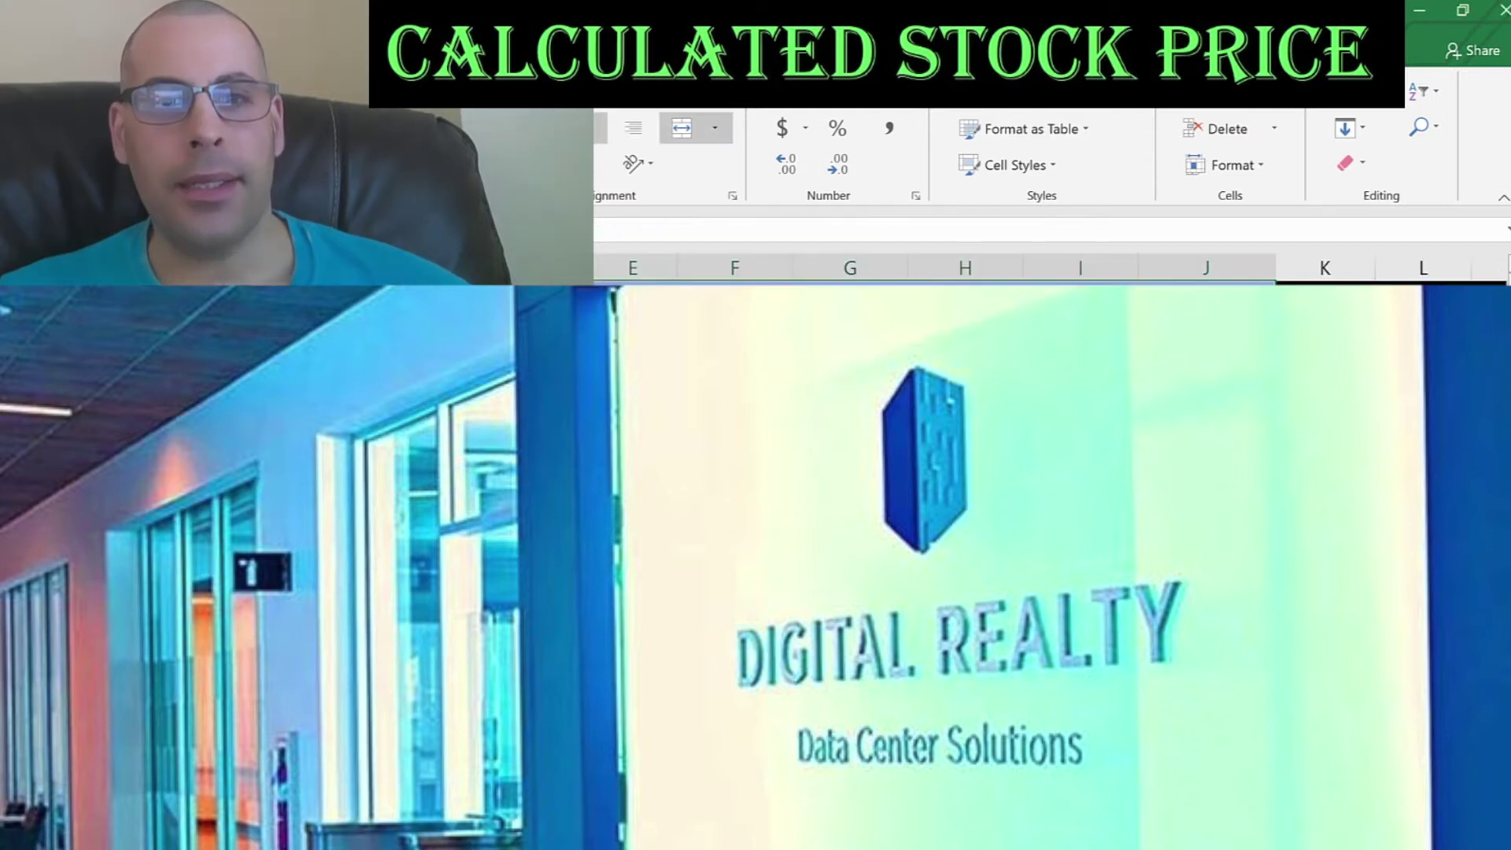
Step: Enter DLR's market cap as 41.4 (billion) in the BN market cap cell
click(633, 299)
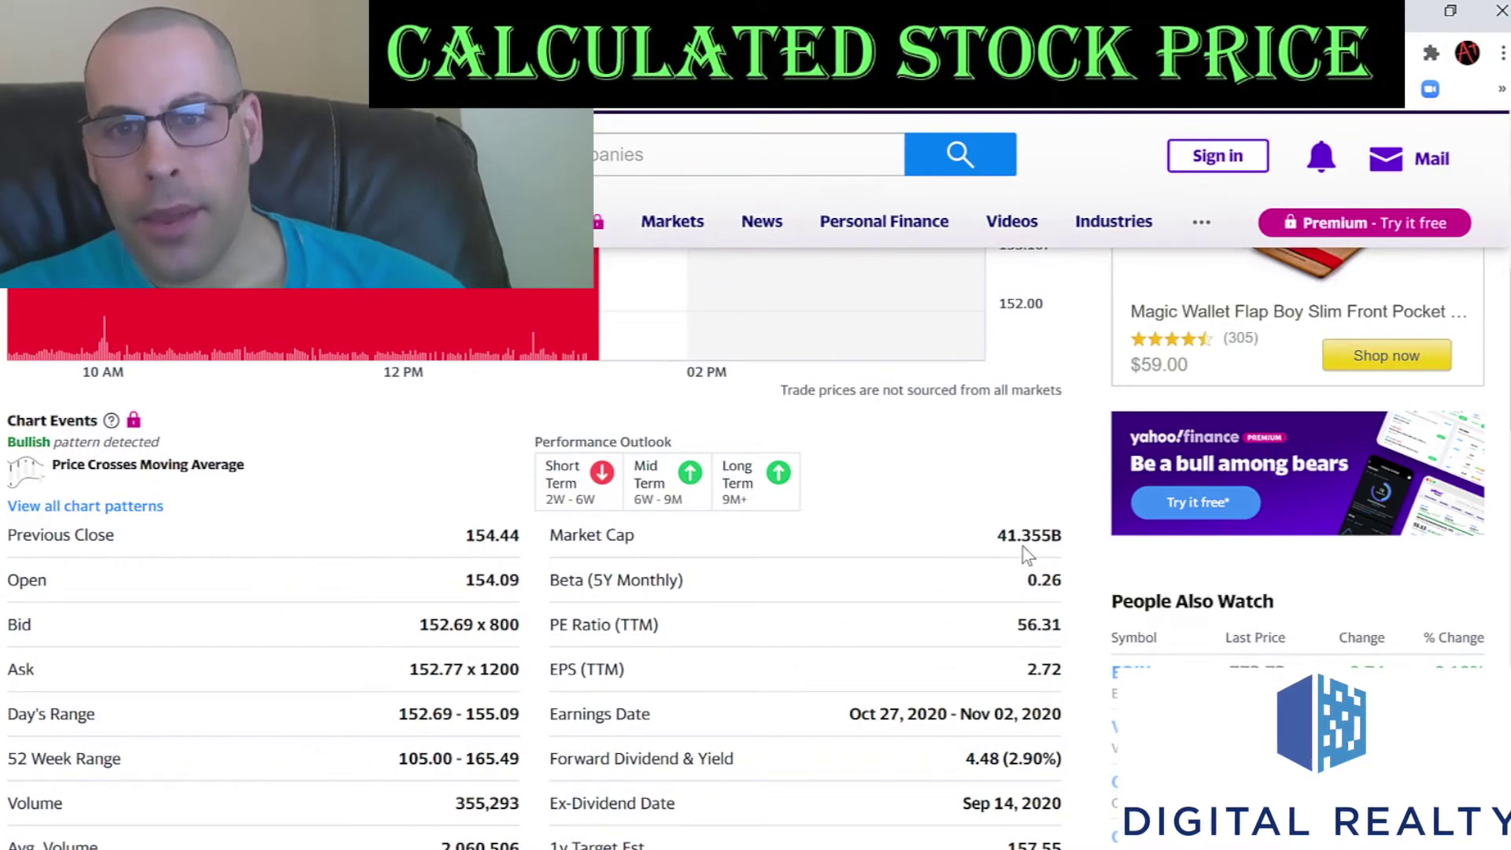
double_click(1017, 535)
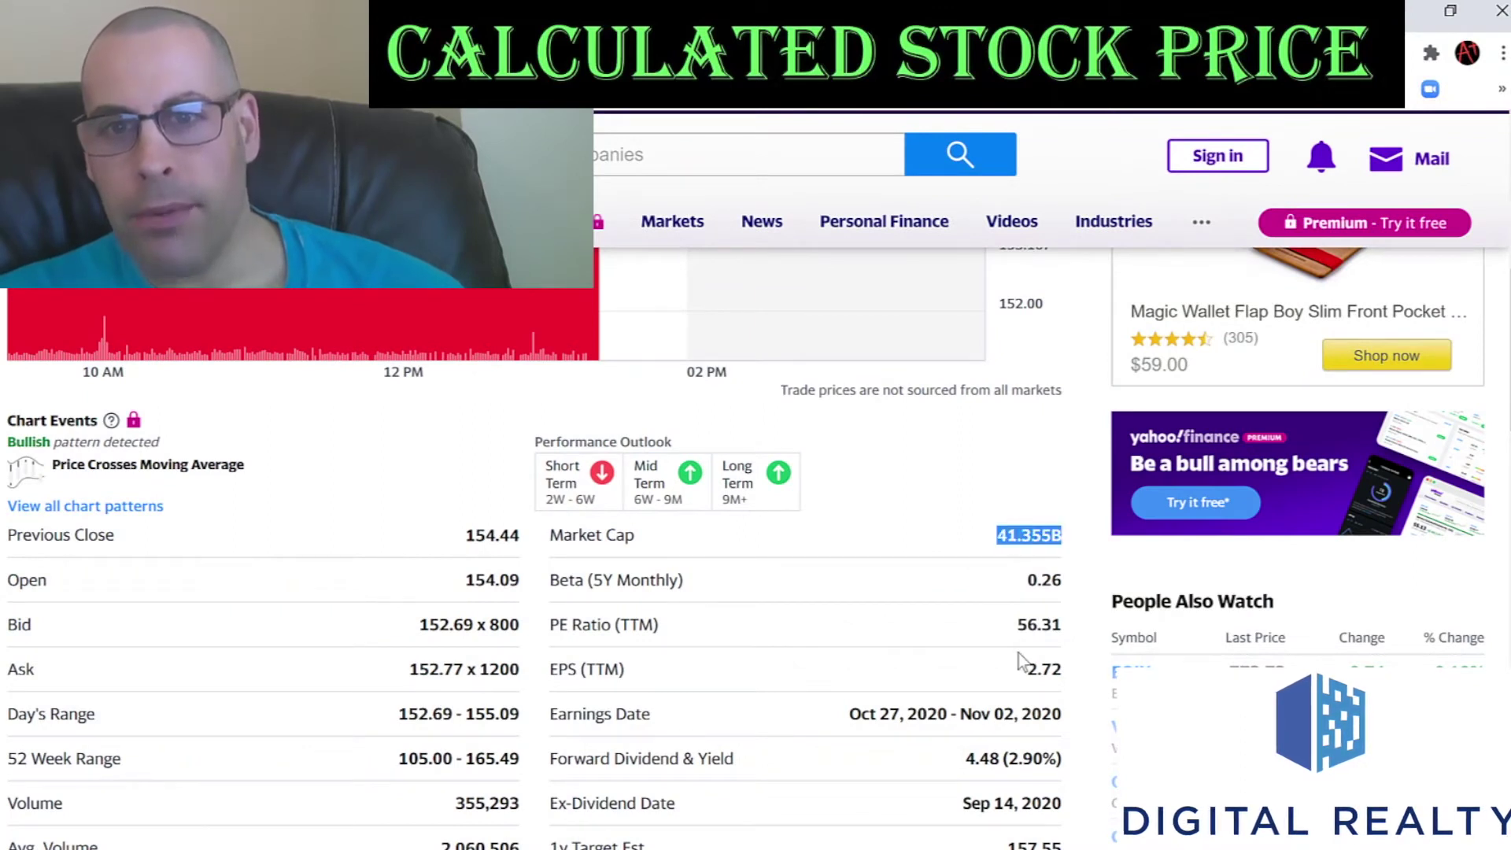
key(alt+Tab)
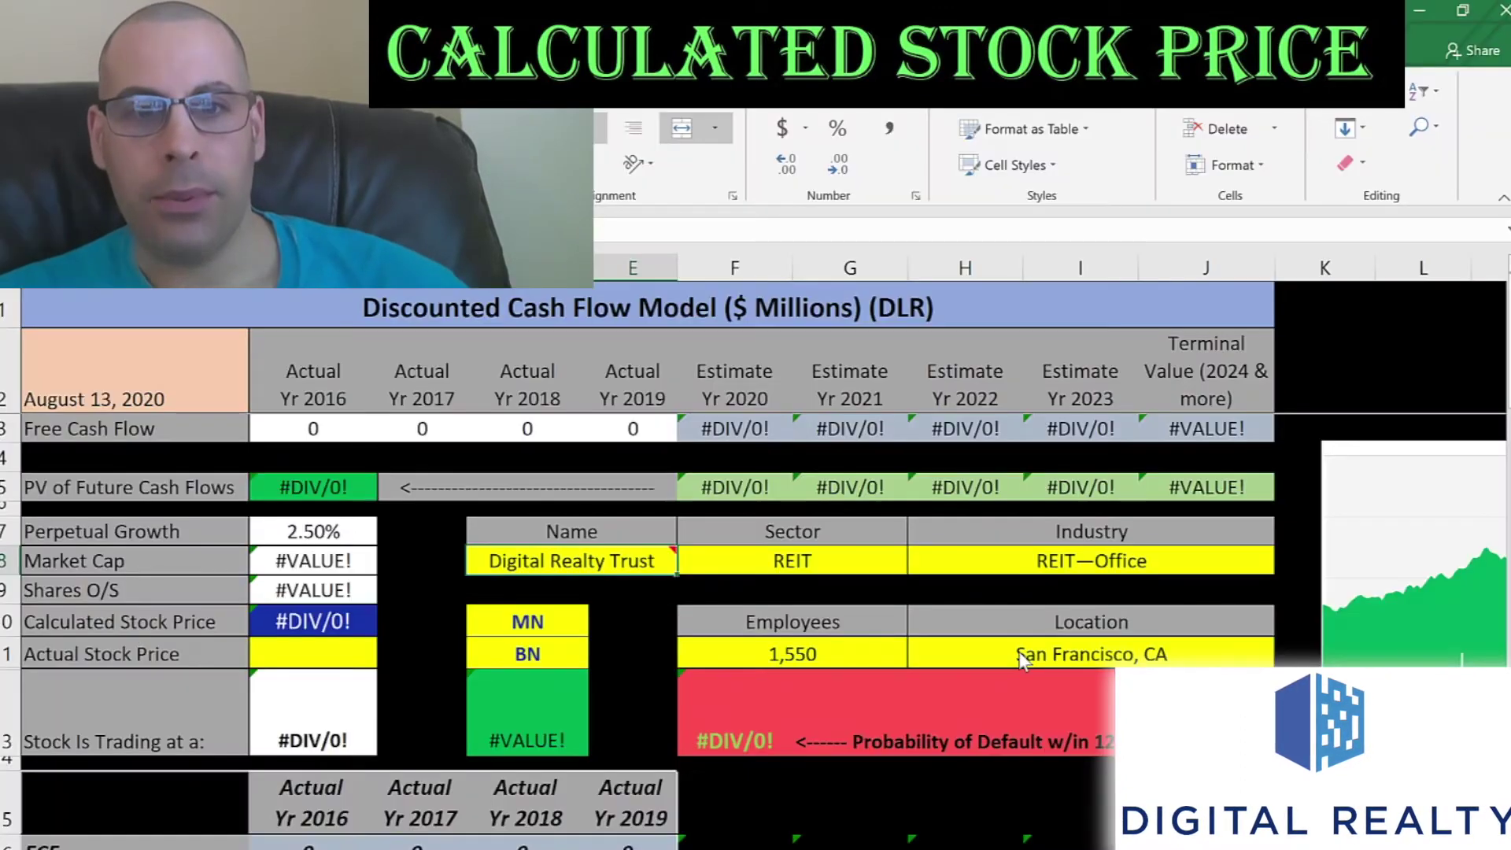
key(Down)
key(Down)
key(Right)
key(Right)
key(Down)
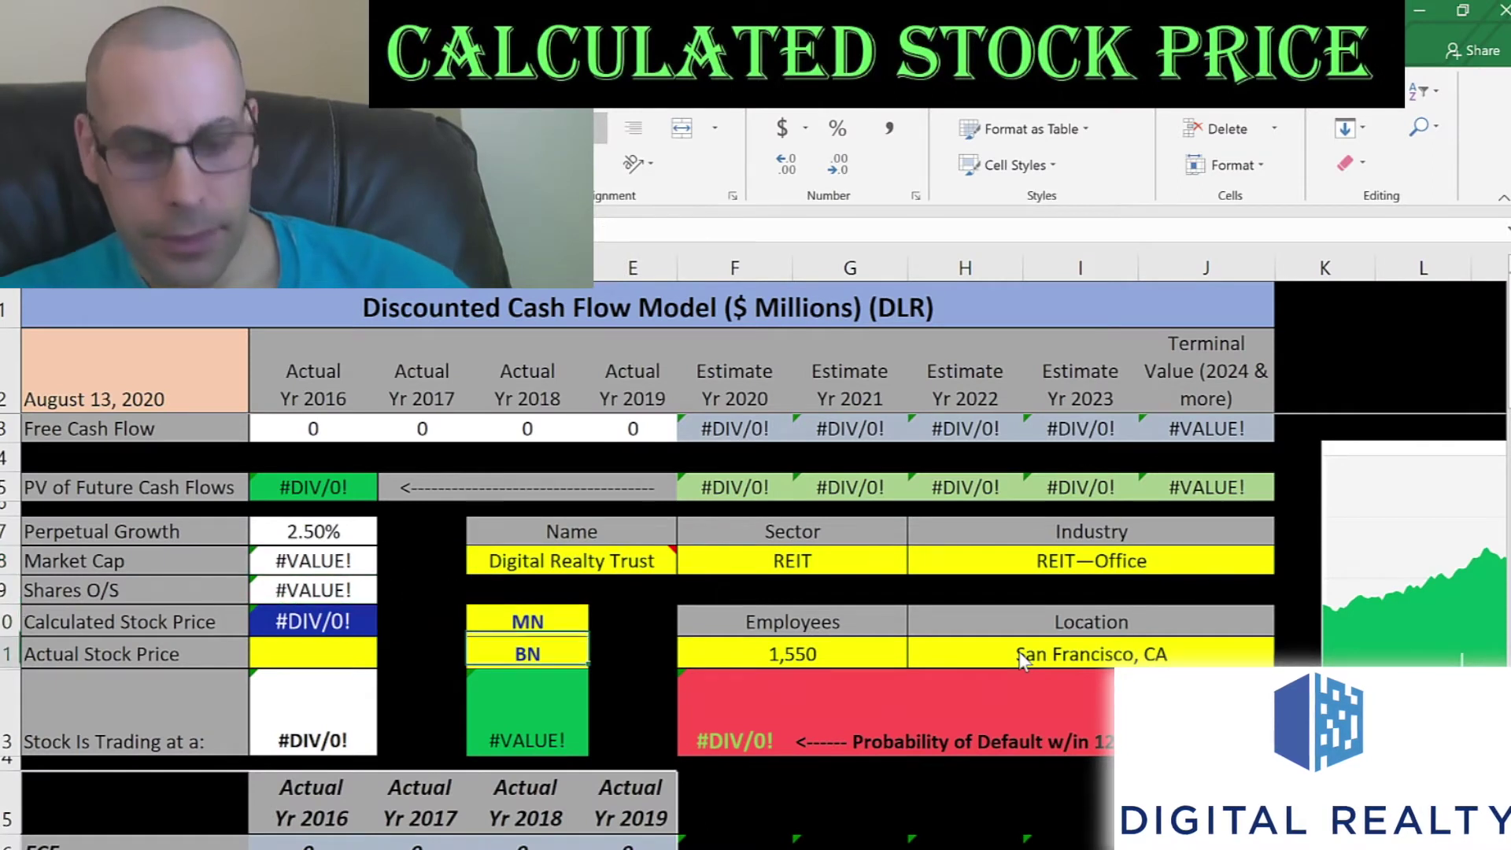
text(41.4)
key(Return)
Step: Paste Yahoo Finance's 153.77 share price into Actual Stock Price
key(alt+Tab)
scroll(860, 657, up, 4)
scroll(453, 289, up, 1)
double_click(50, 350)
key(ctrl+c)
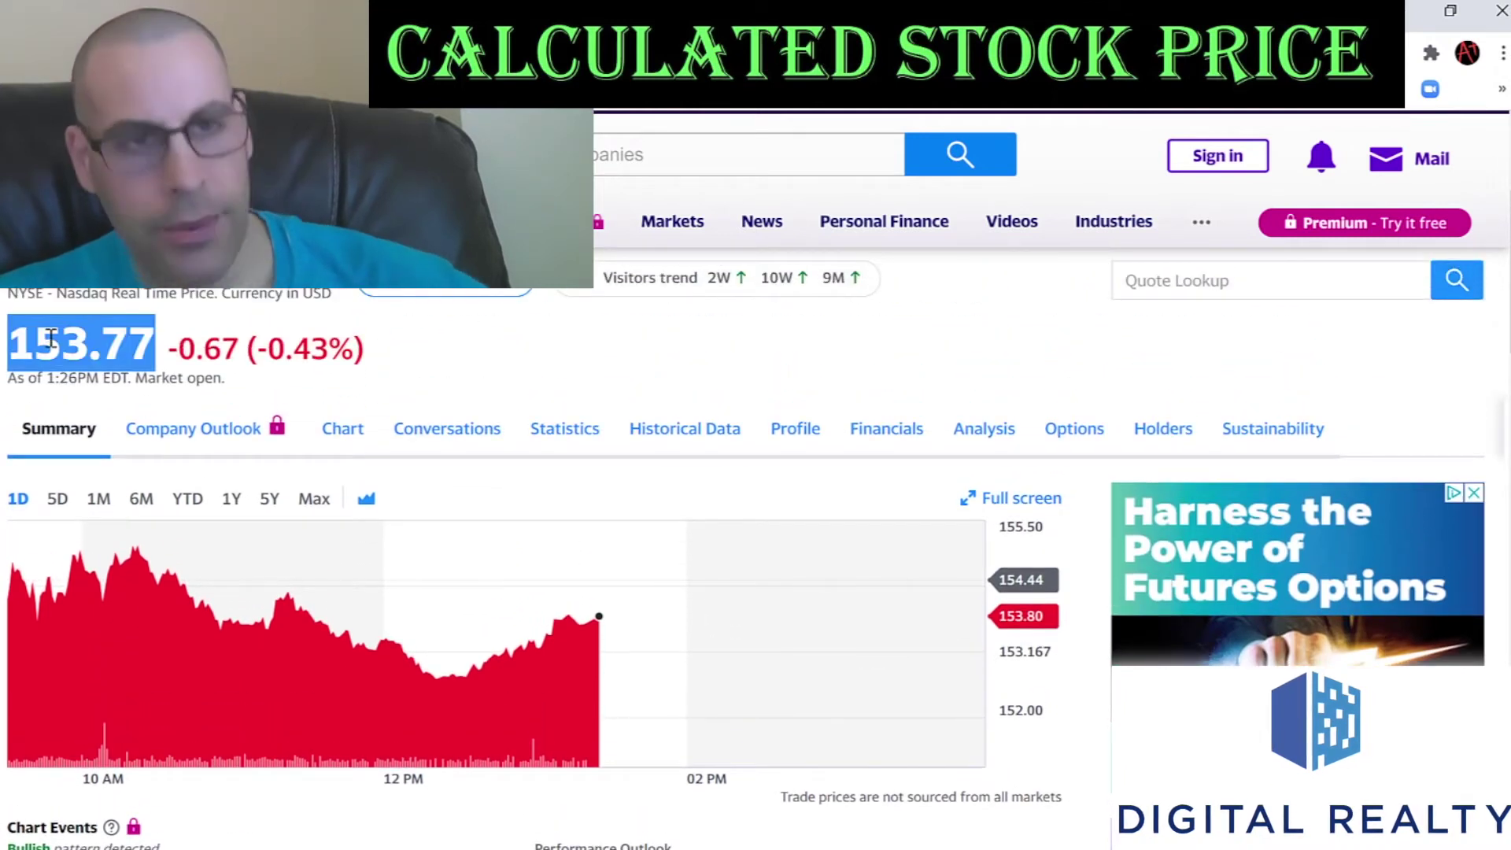
key(alt+Tab)
key(ctrl+v)
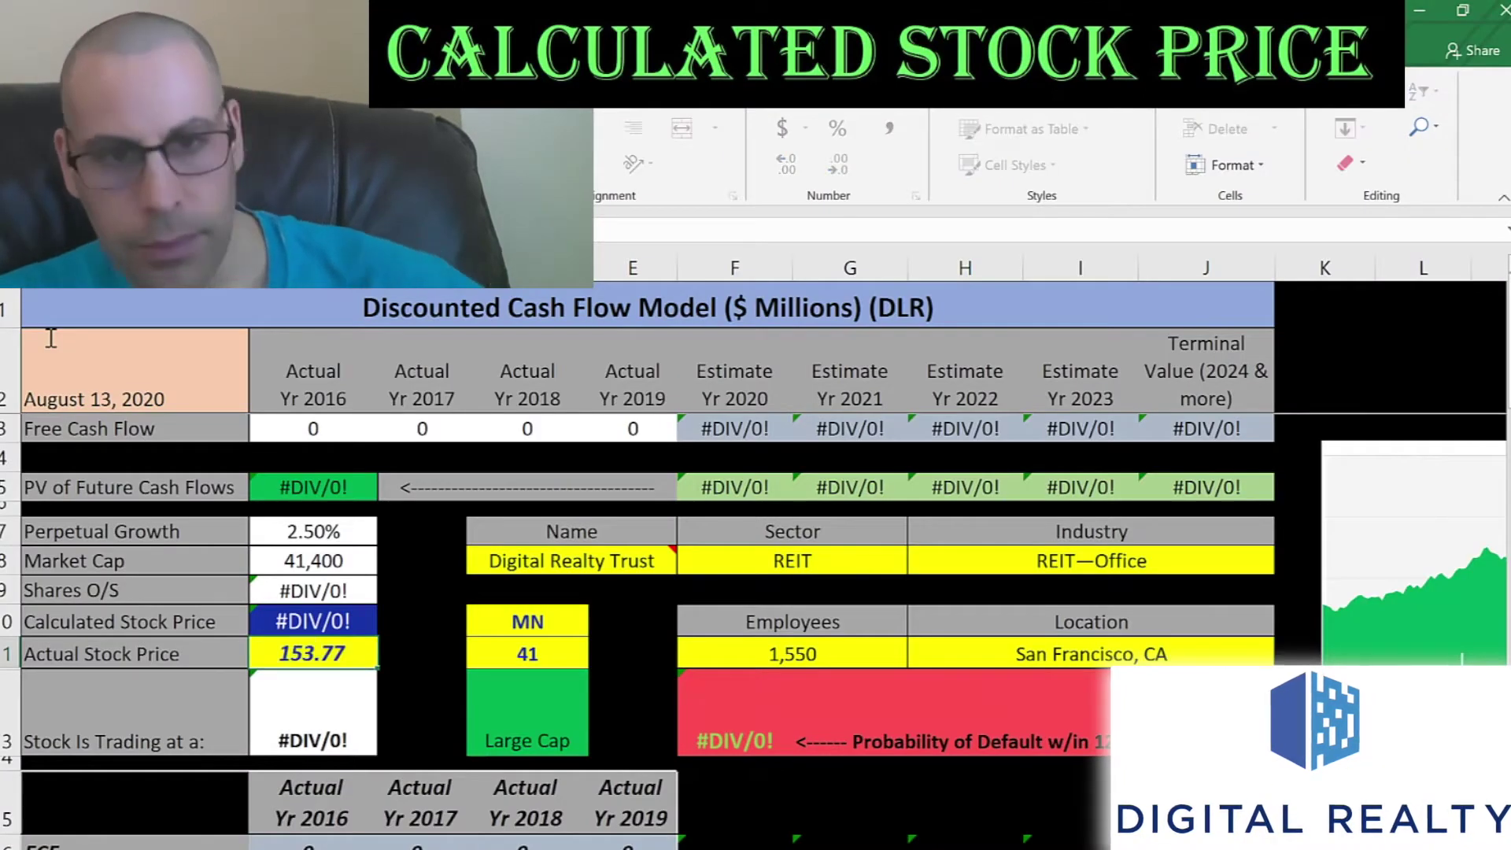
key(alt+Tab)
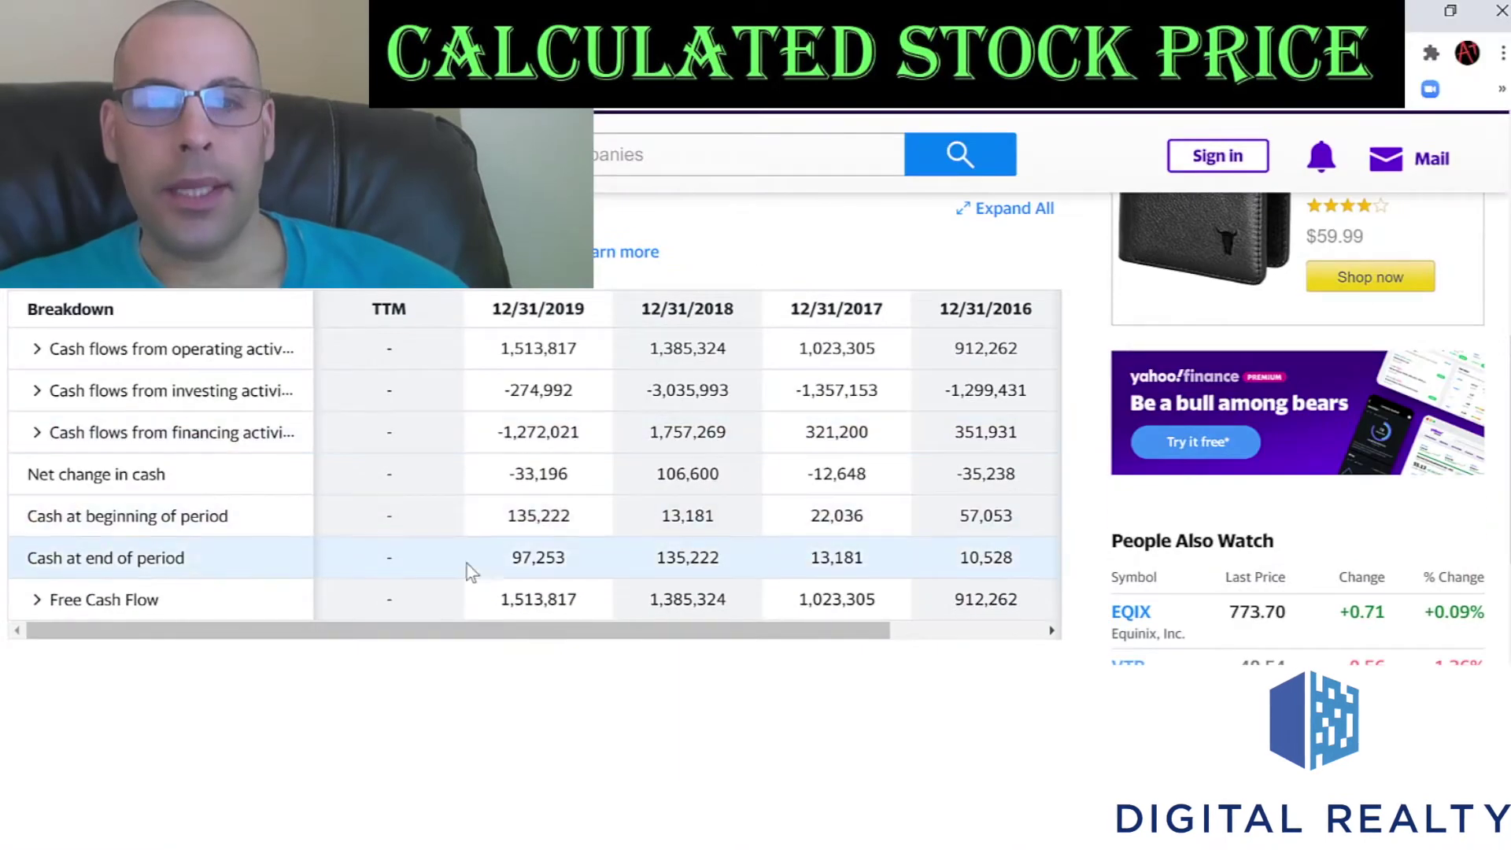
Step: Copy DLR's 2016–2019 free cash flow and paste the net income values as text
drag(499, 601, 1031, 607)
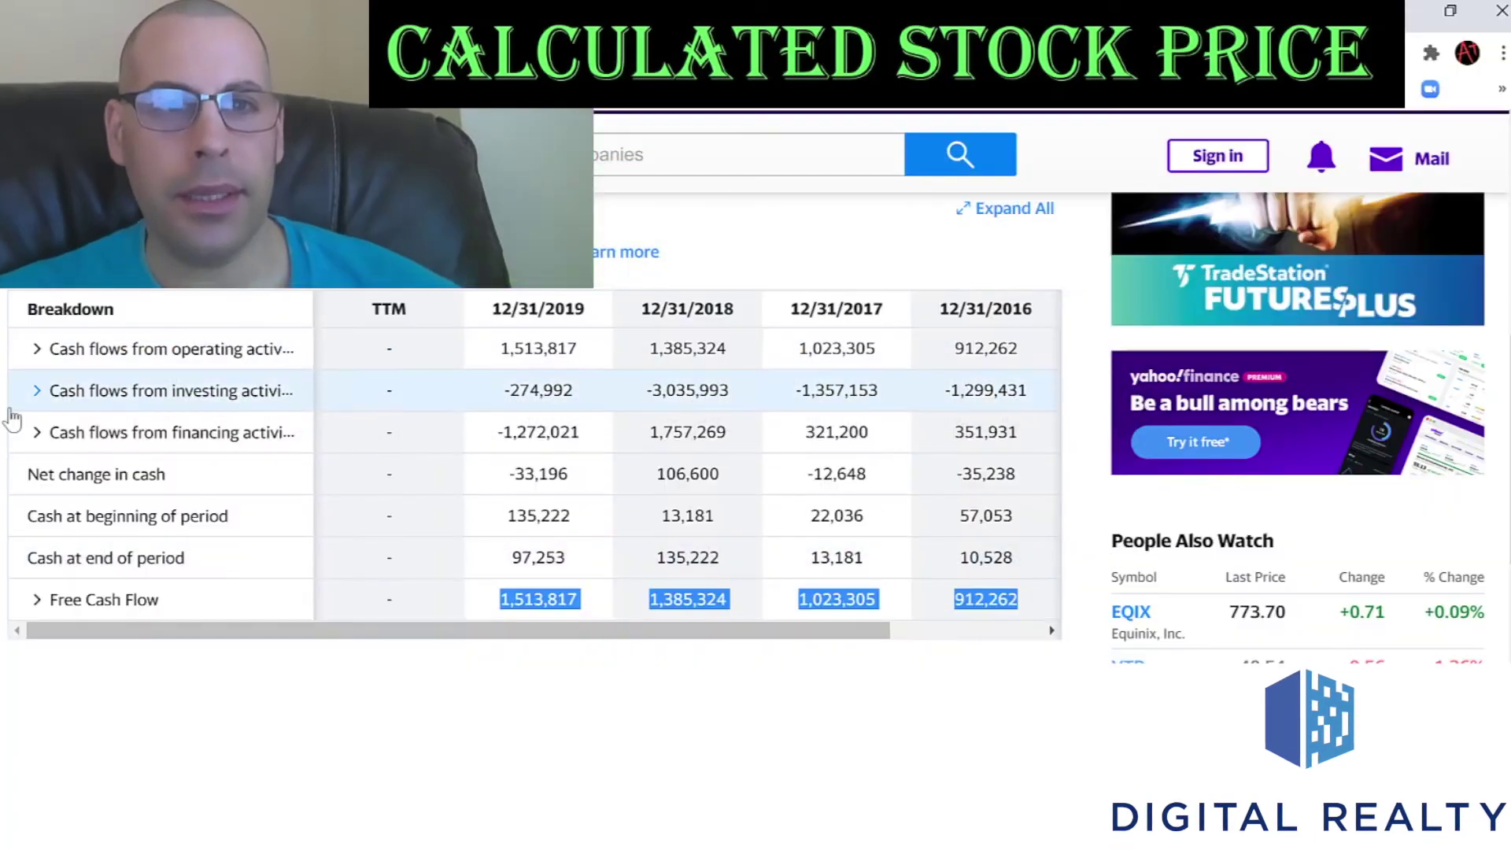
scroll(157, 401, up, 3)
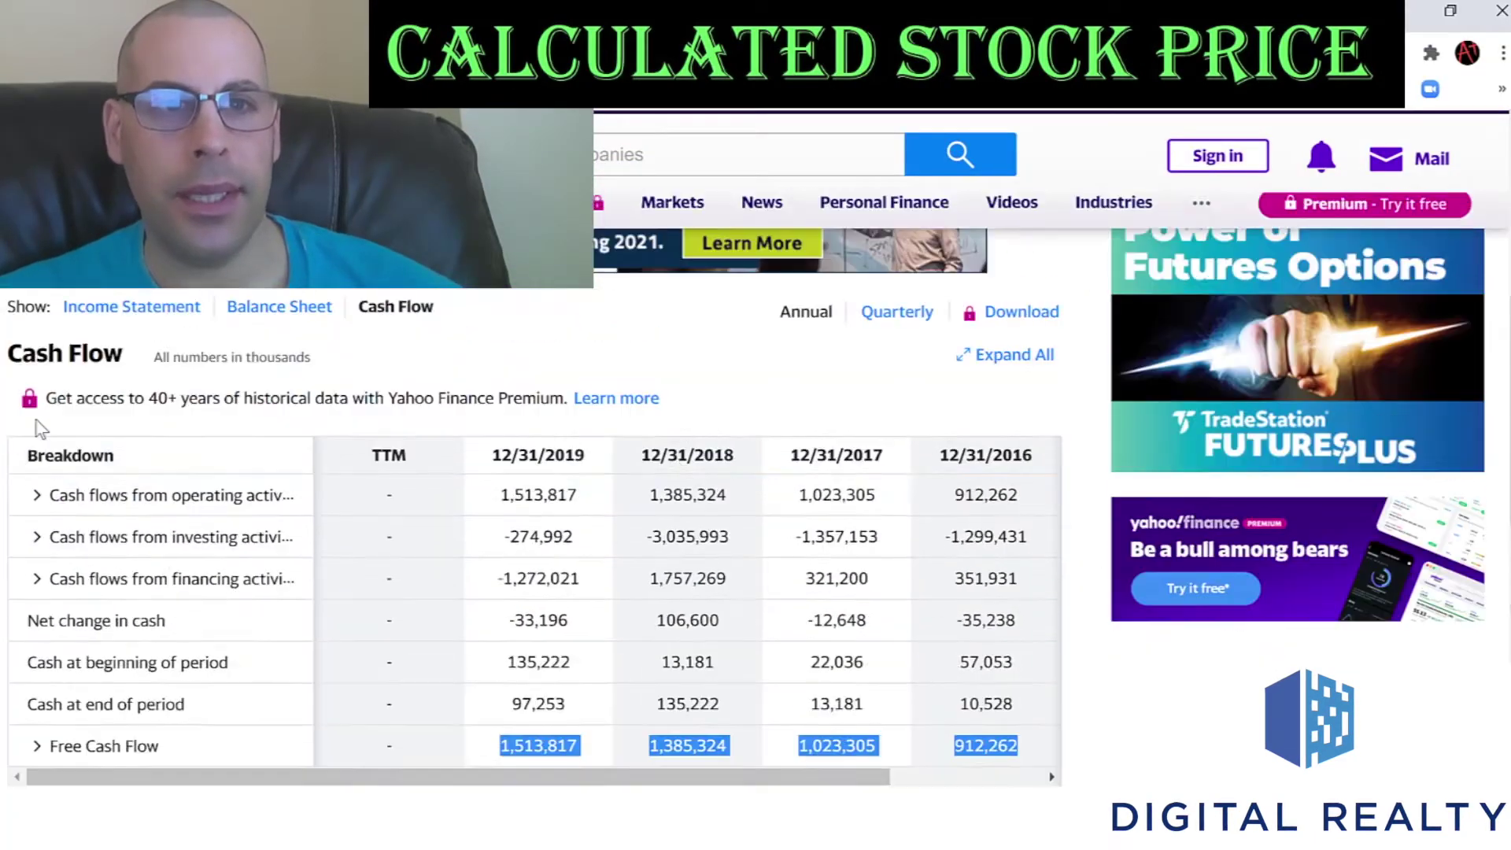
click(156, 393)
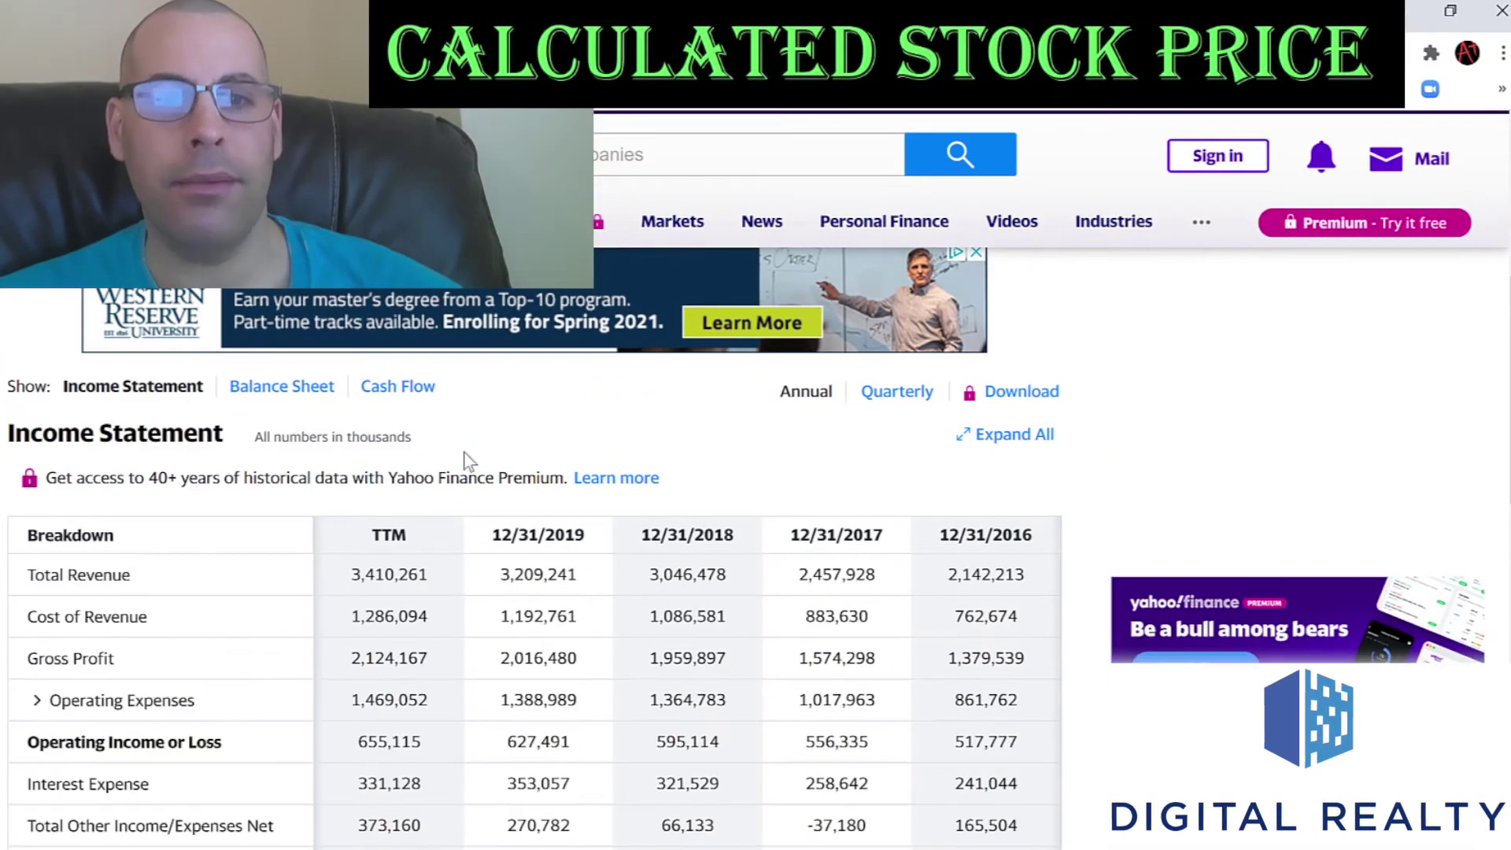
scroll(468, 464, down, 4)
drag(506, 653, 1026, 653)
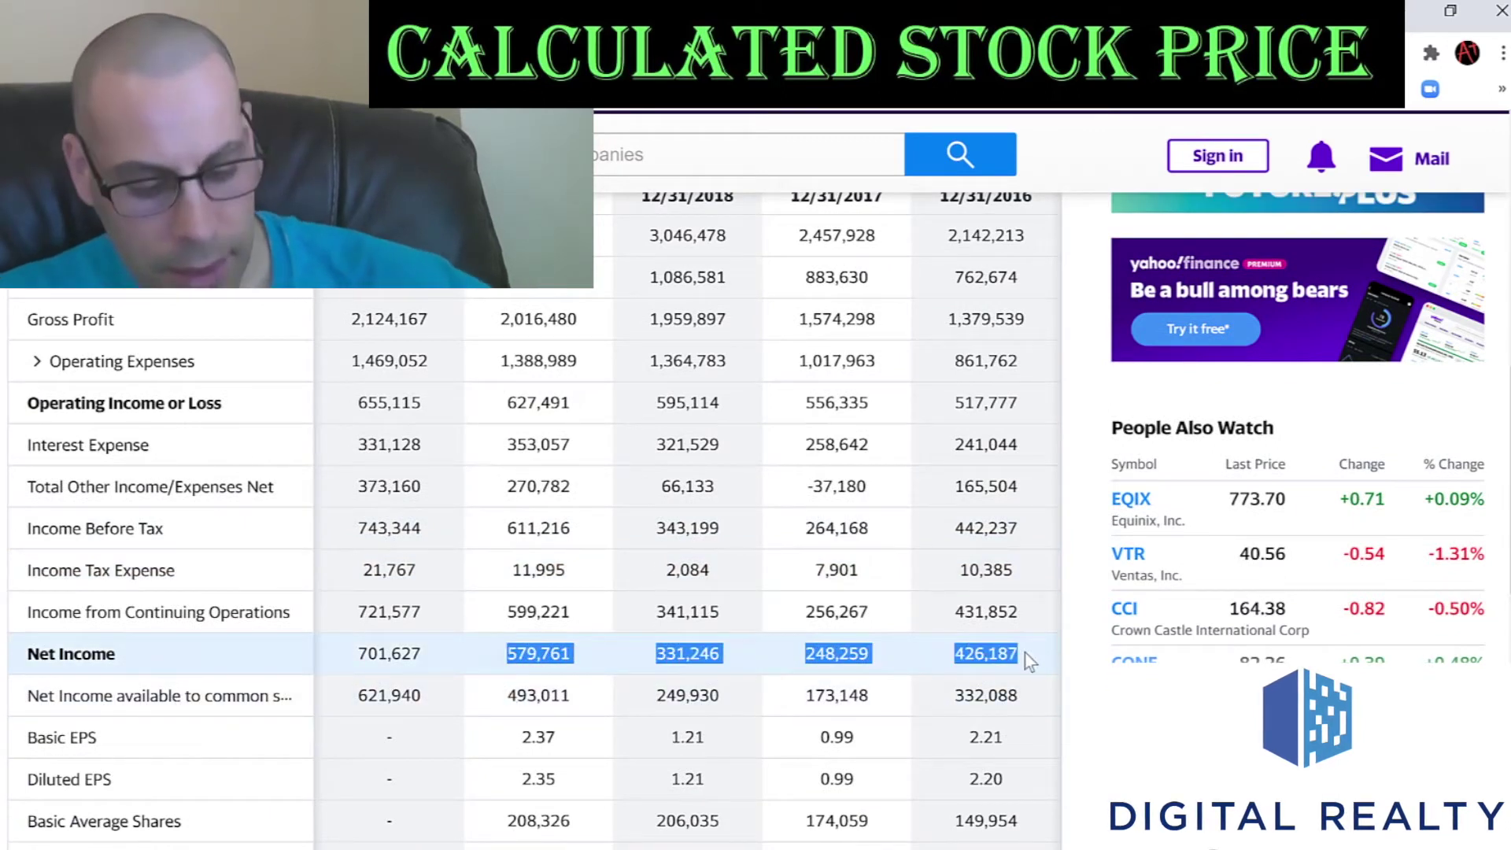
key(alt+Tab)
key(Menu)
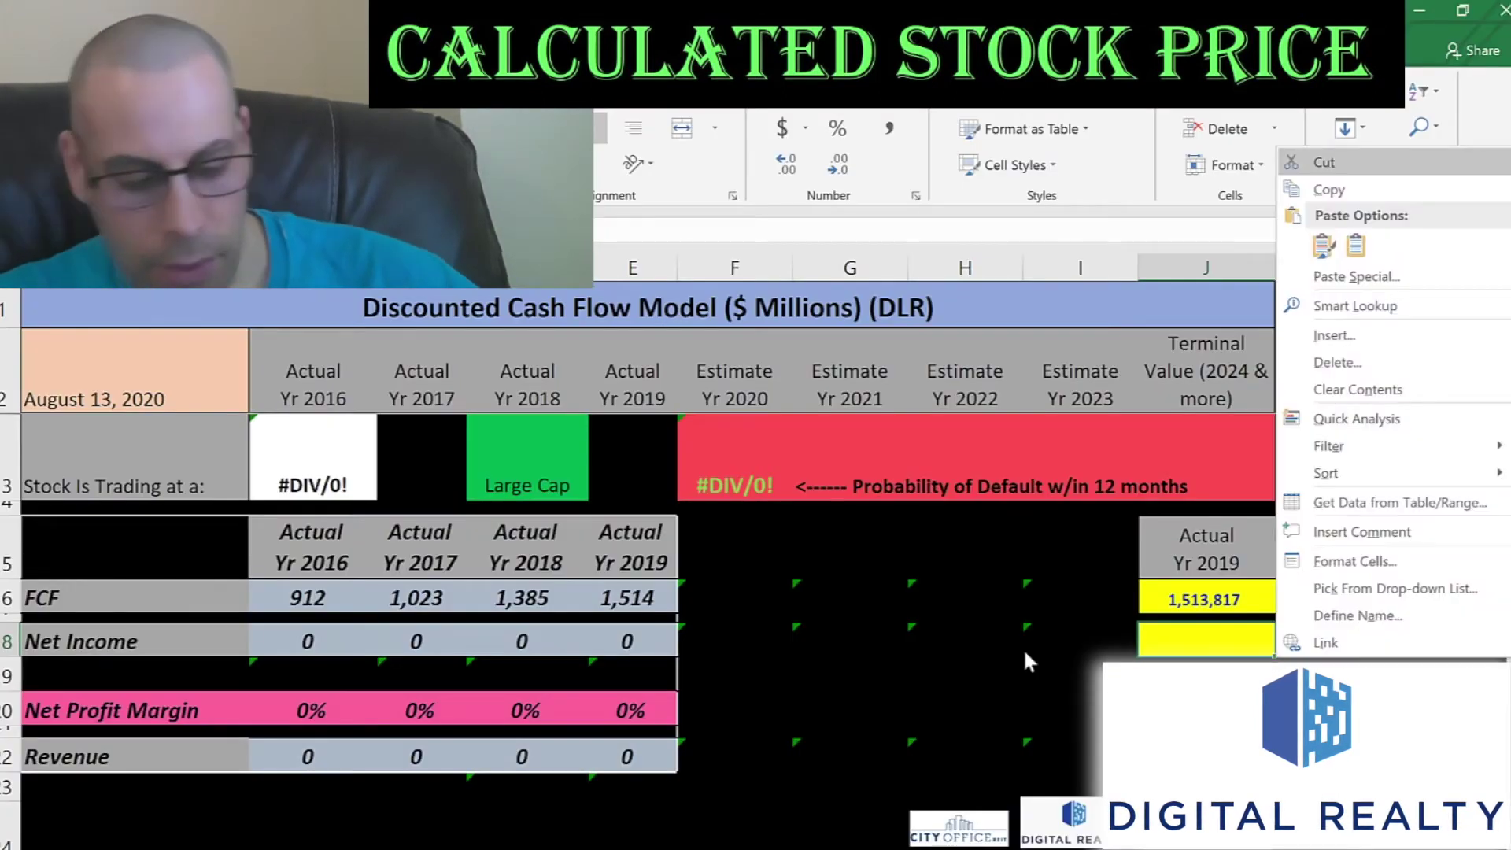
key(s)
key(Down)
key(Return)
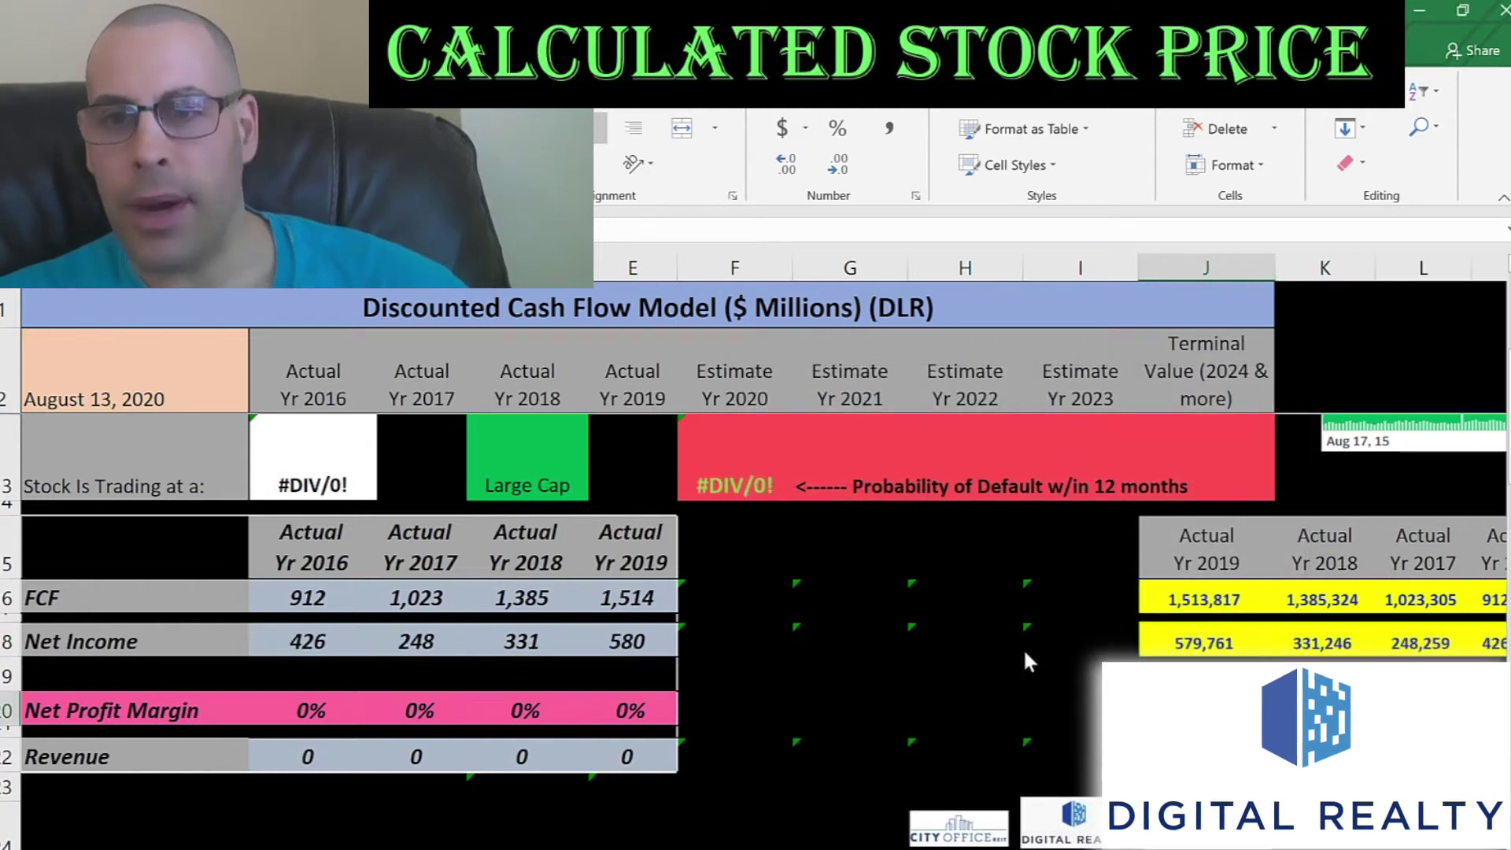
Step: Paste 2016–2019 total revenue as text and check the Revenue row through 2019
key(alt+Tab)
scroll(1025, 653, up, 2)
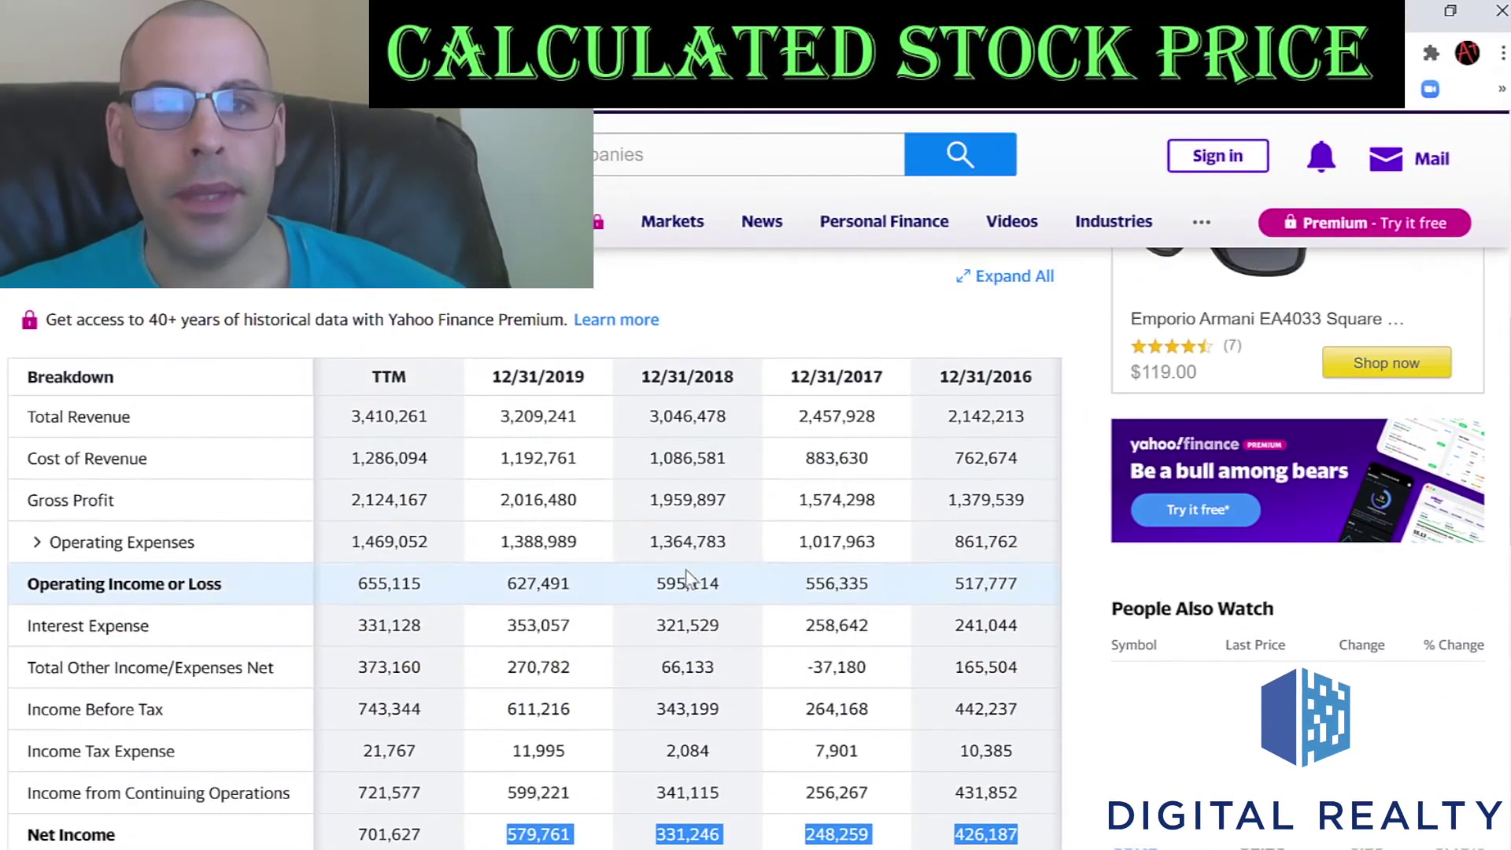
drag(500, 425, 1035, 435)
key(alt+Tab)
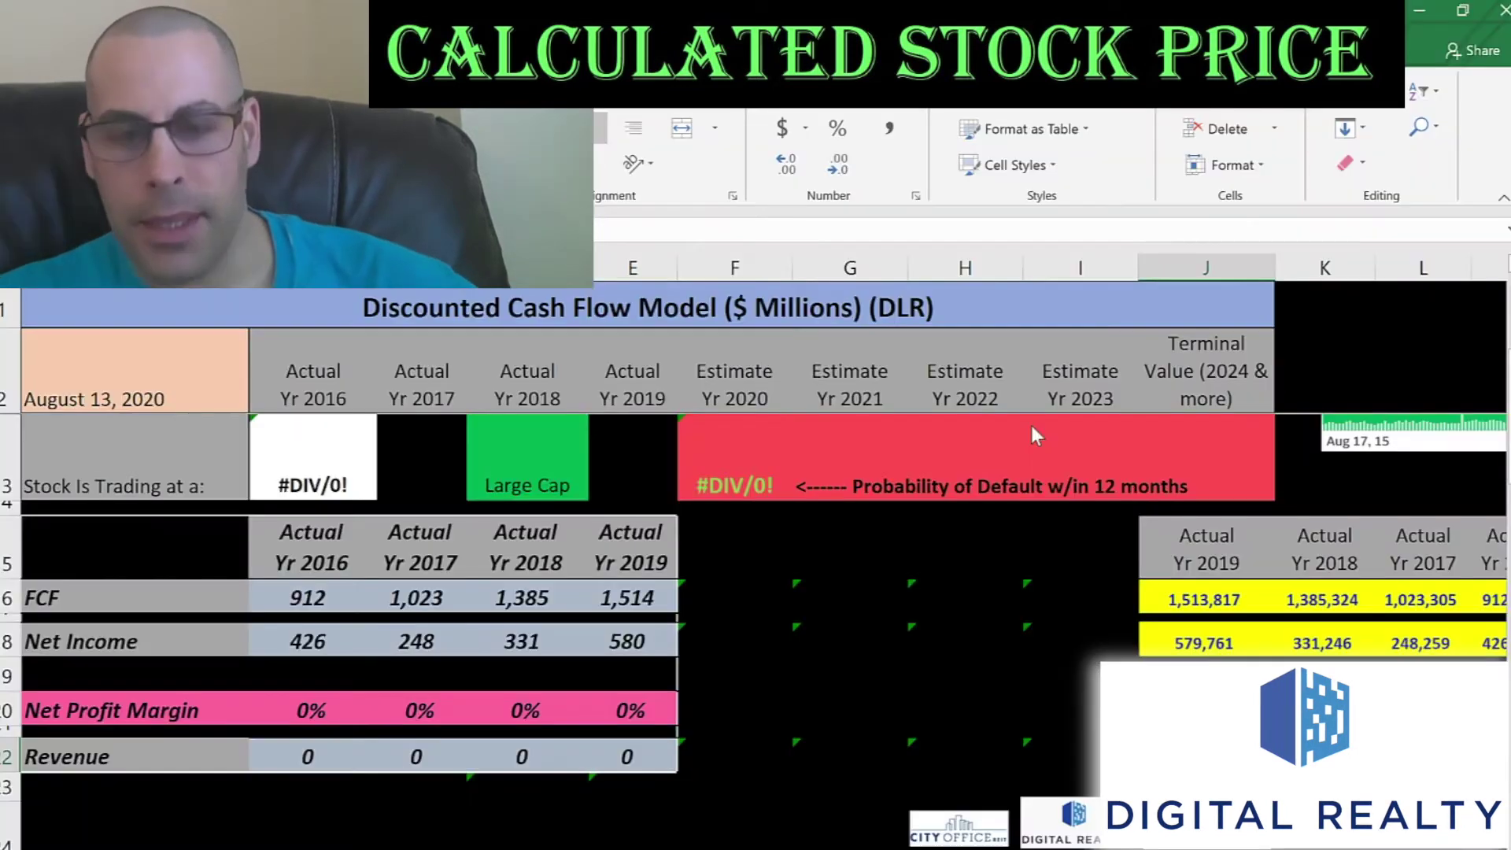
key(shift+F10)
key(s)
key(Down)
key(Down)
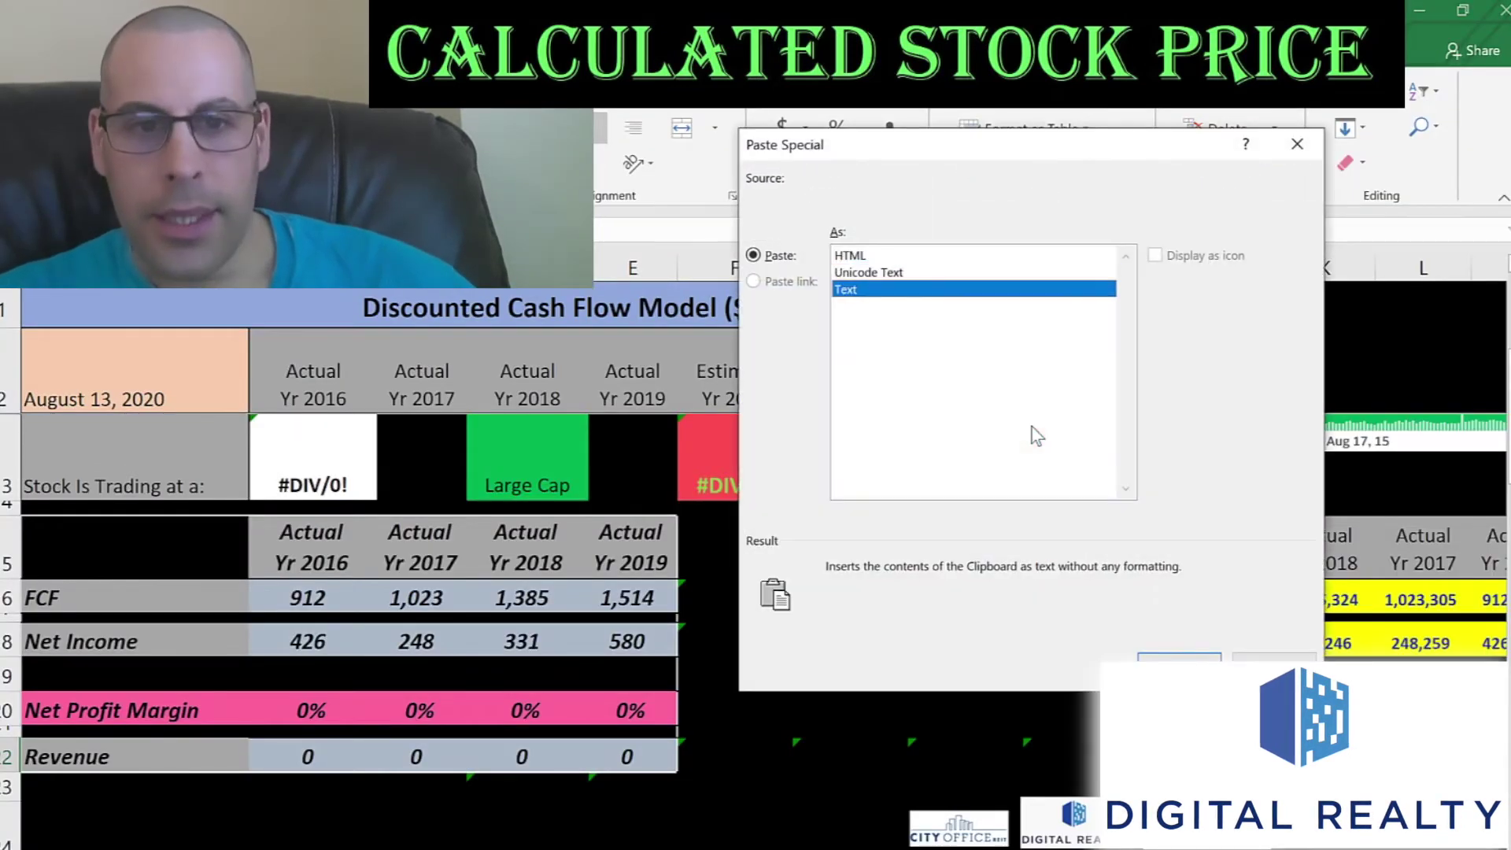
key(Return)
key(ctrl+Left)
key(ctrl+Left)
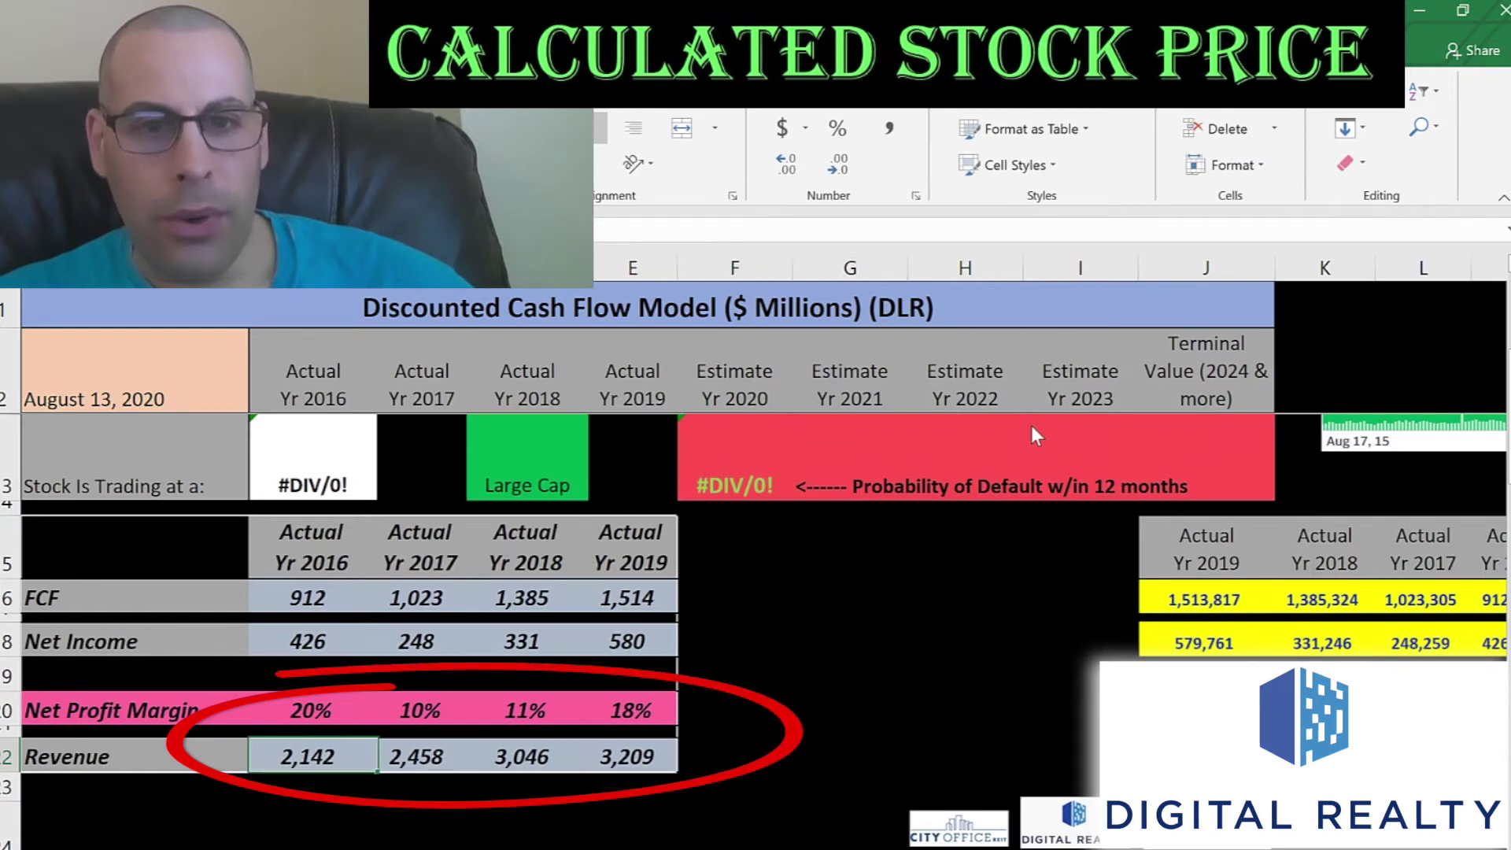
key(Right)
key(Right)
key(Right)
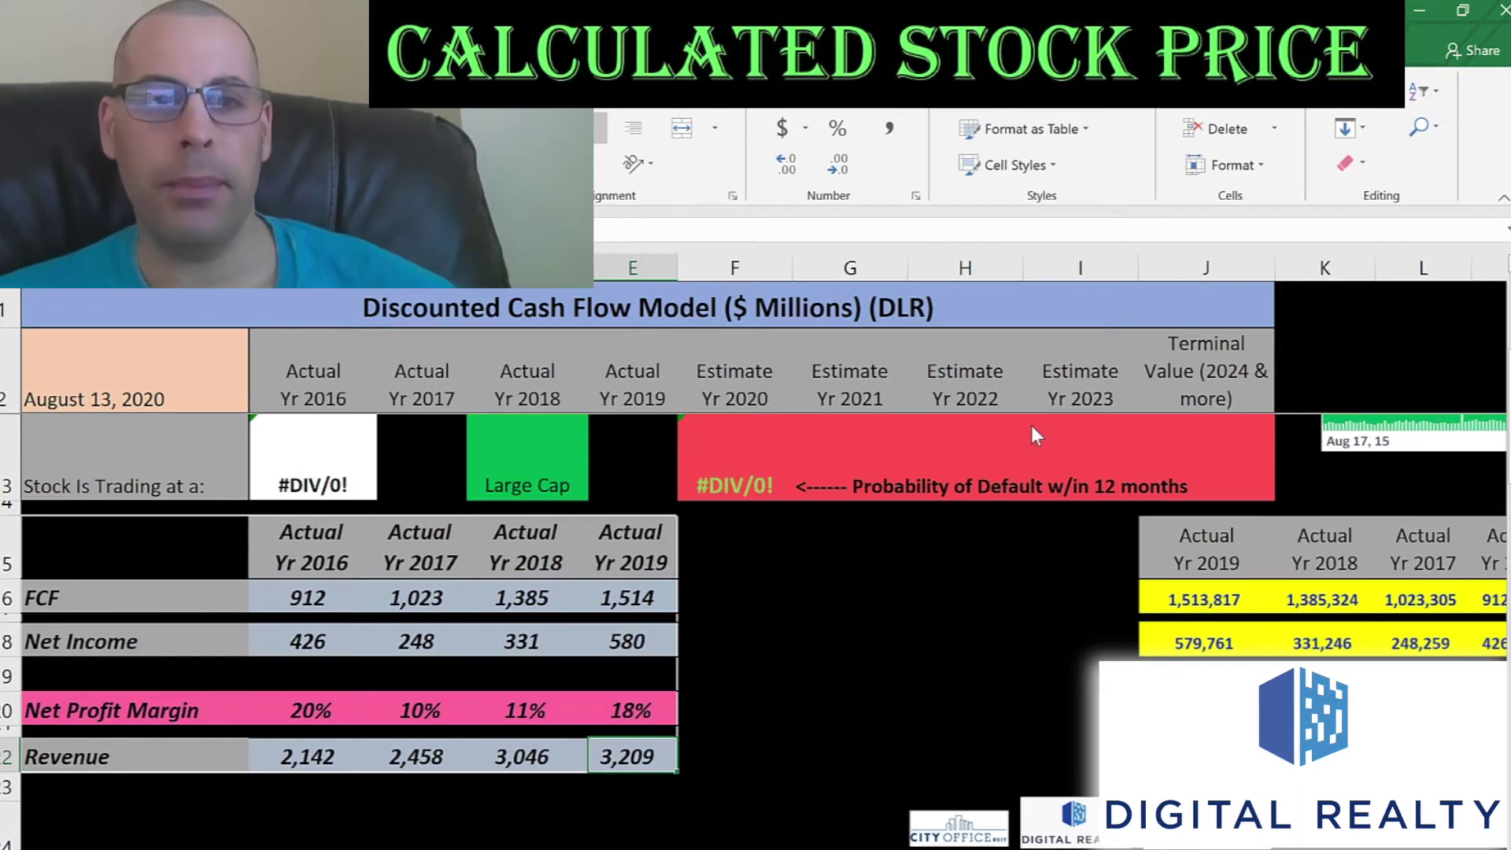
Step: Enter DLR's 2019 interest expense of 353,057 in the Int Expense cell
scroll(961, 506, down, 3)
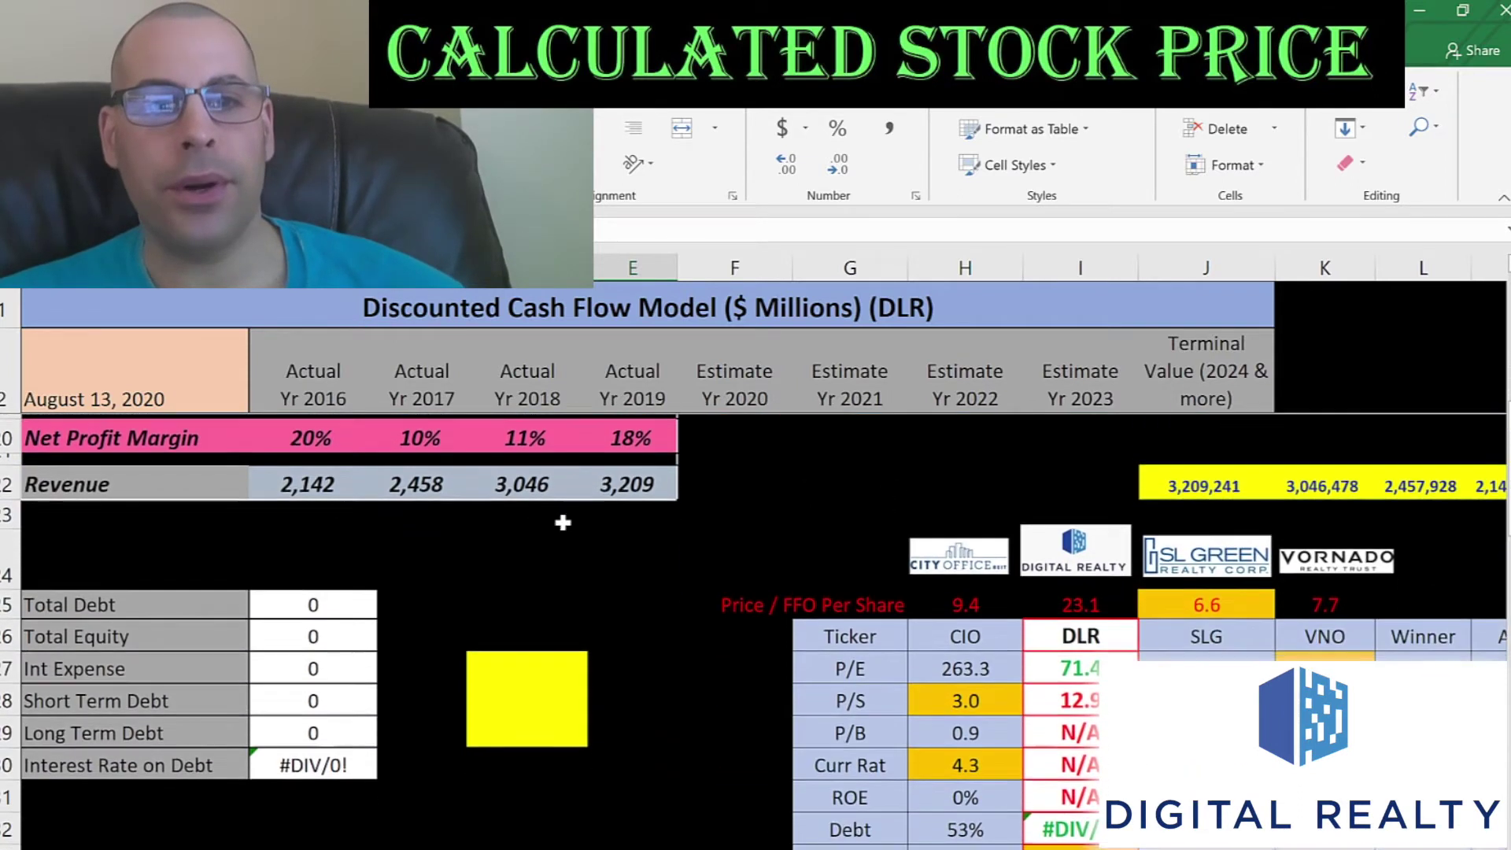
scroll(563, 522, down, 1)
click(519, 571)
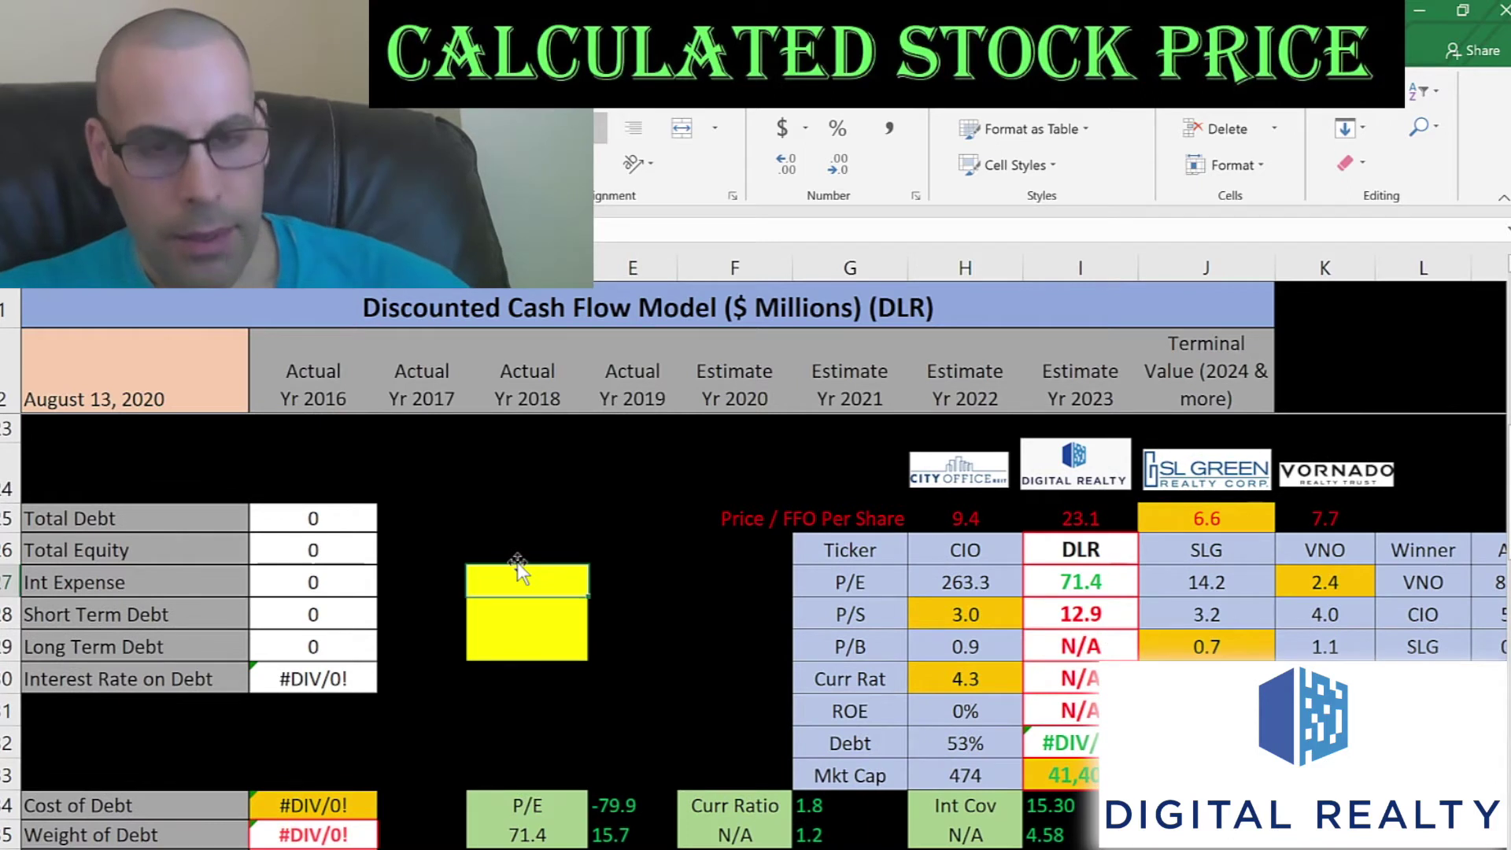
key(alt+Tab)
double_click(546, 622)
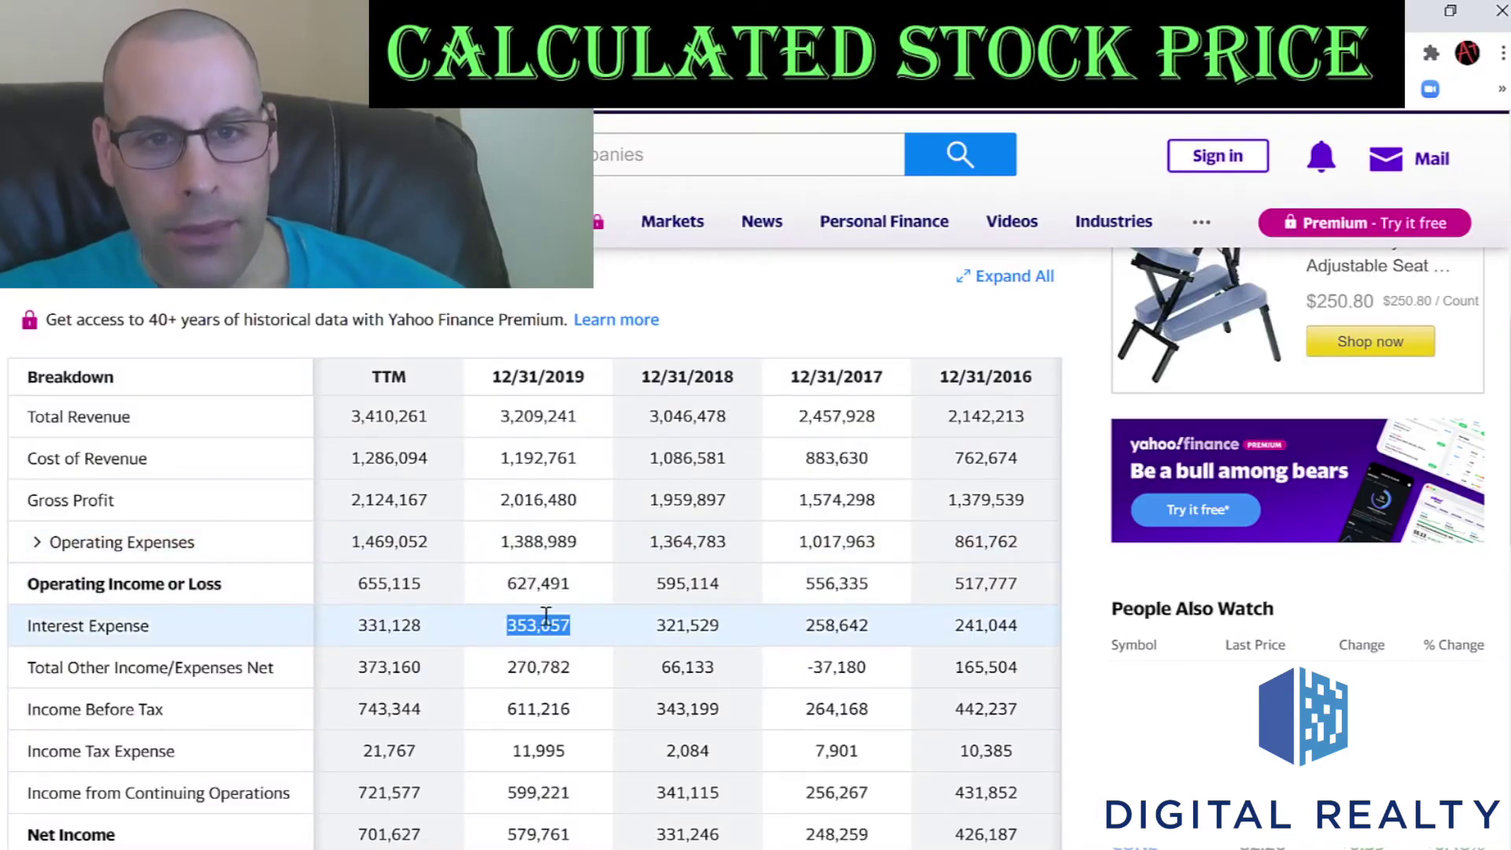
key(ctrl+c)
key(alt+Tab)
key(ctrl+v)
key(Return)
Step: Expand the liabilities on DLR's balance sheet and enter 1089 as short-term debt
key(alt+Tab)
scroll(251, 429, up, 1)
click(260, 411)
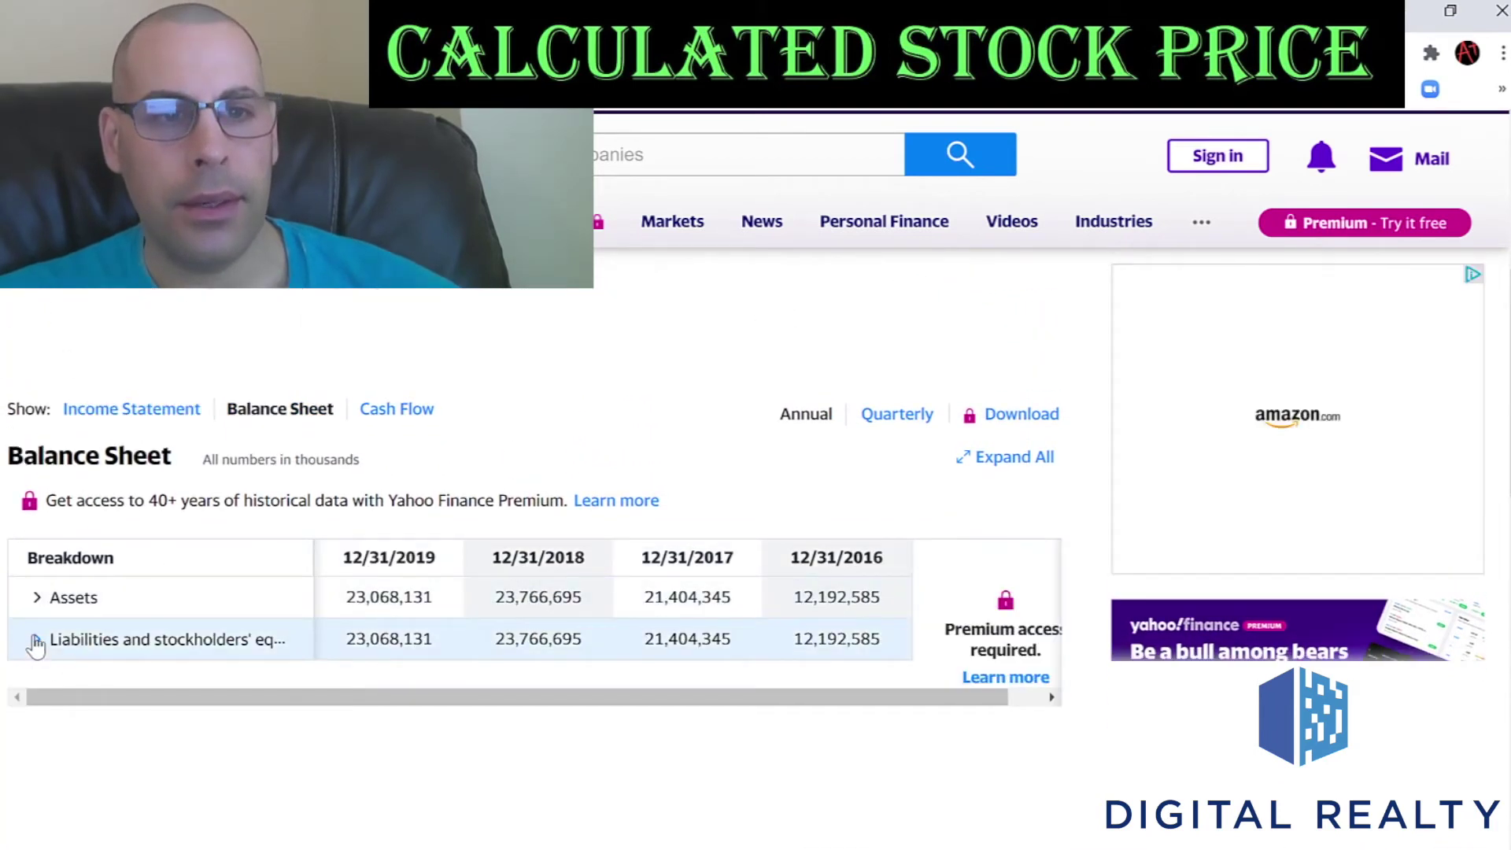
click(35, 639)
click(55, 680)
click(66, 763)
click(74, 722)
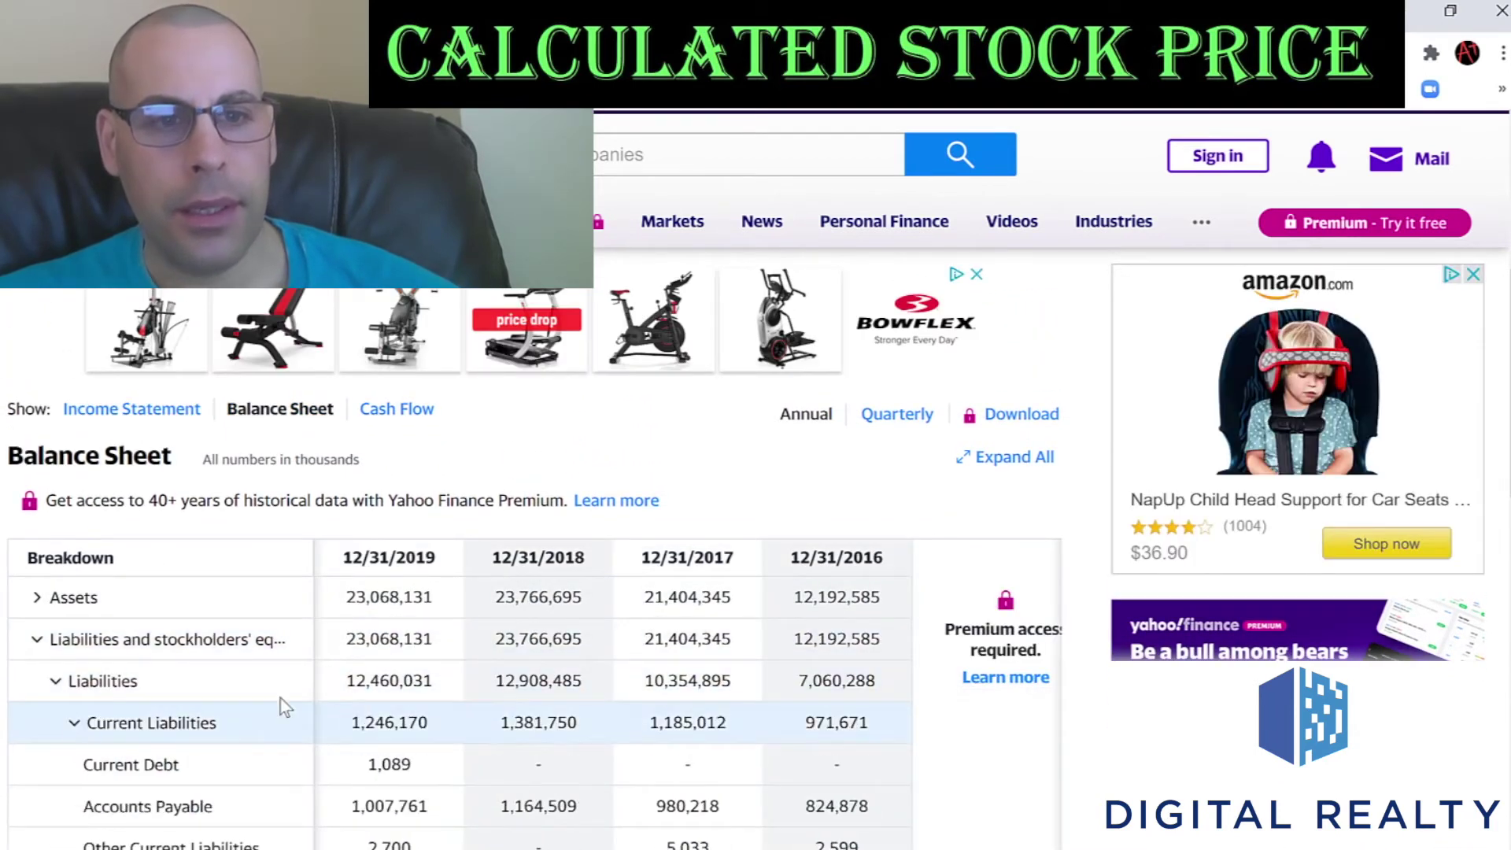
scroll(306, 684, down, 3)
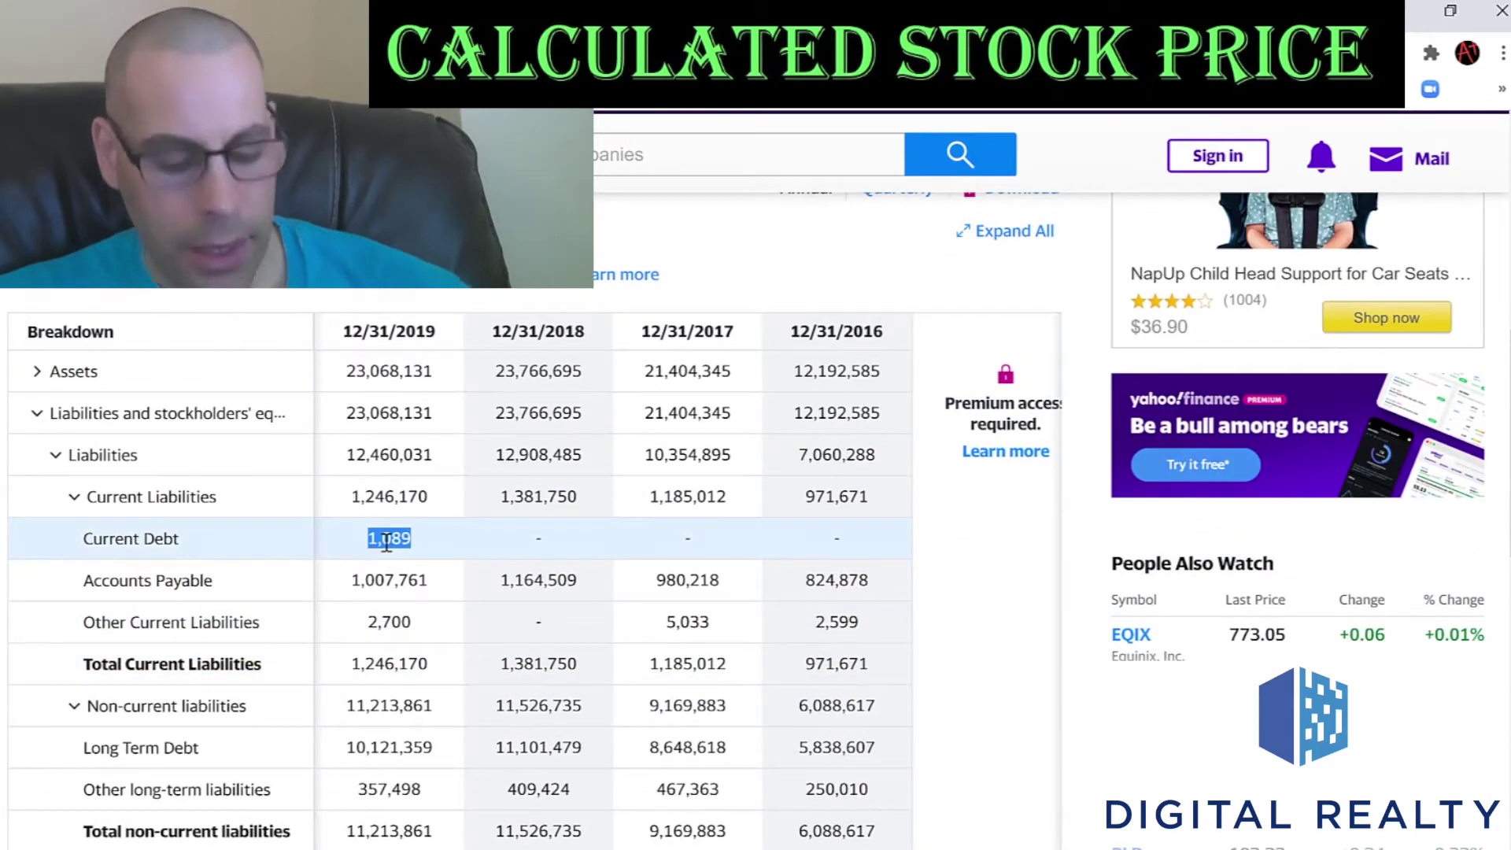
key(alt+Tab)
text(1089)
key(Return)
Step: Paste the 2019 long-term debt of 10,121,359 into the model
key(alt+Tab)
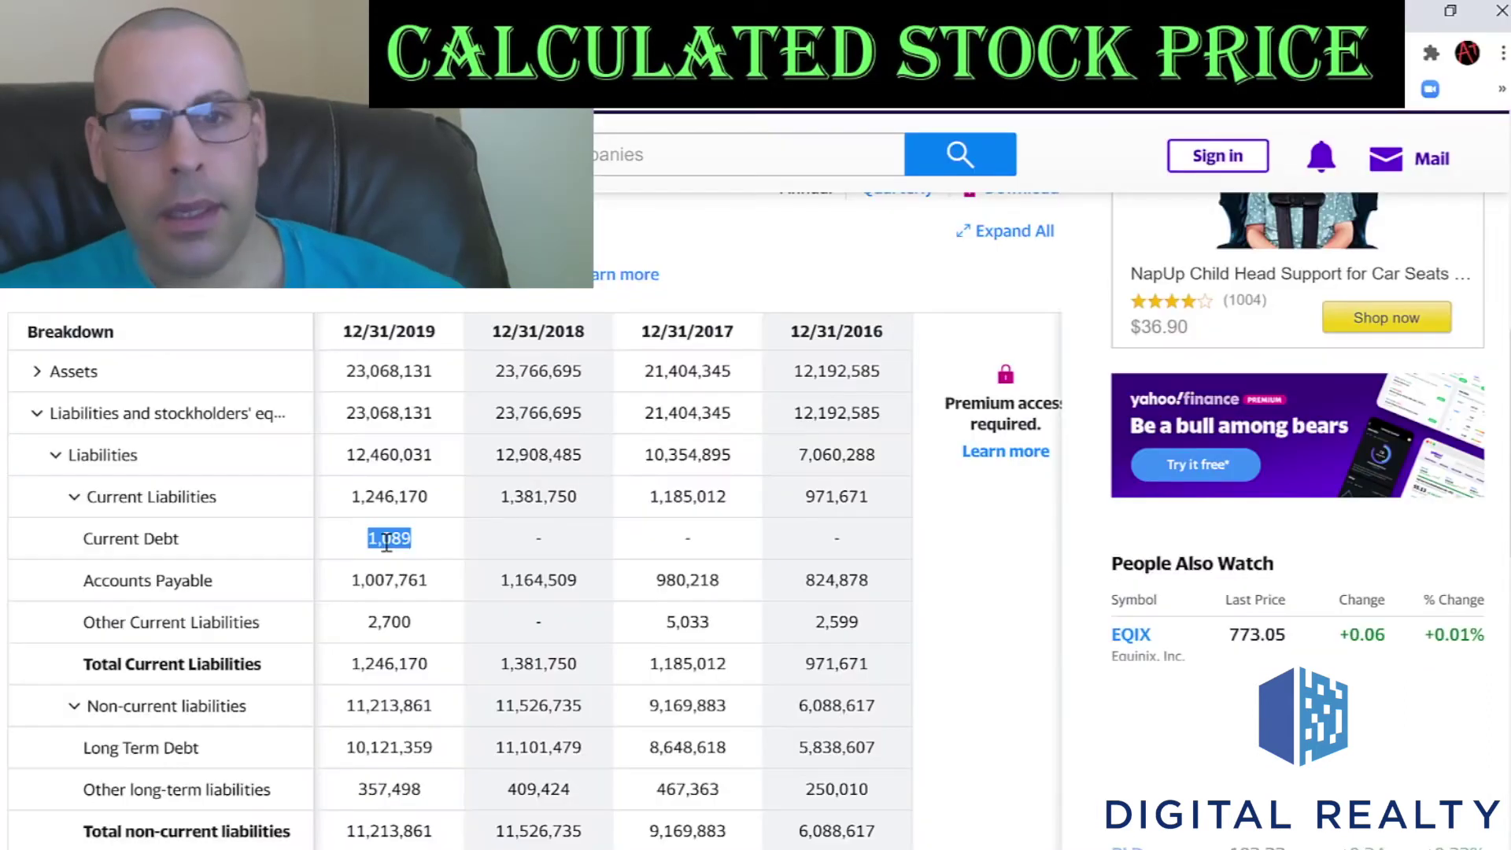
double_click(386, 749)
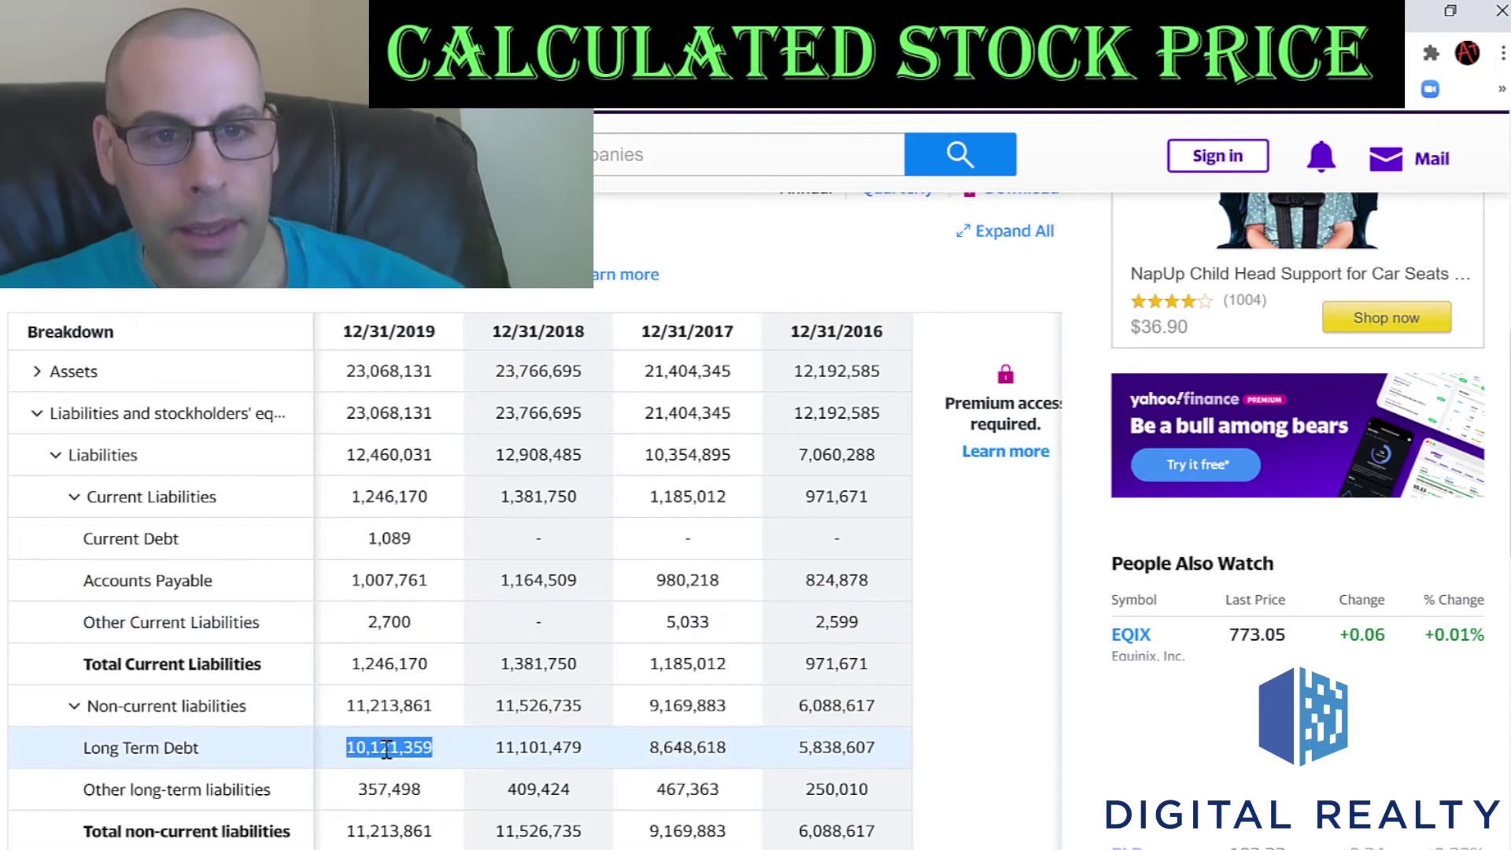
key(alt+Tab)
key(ctrl+v)
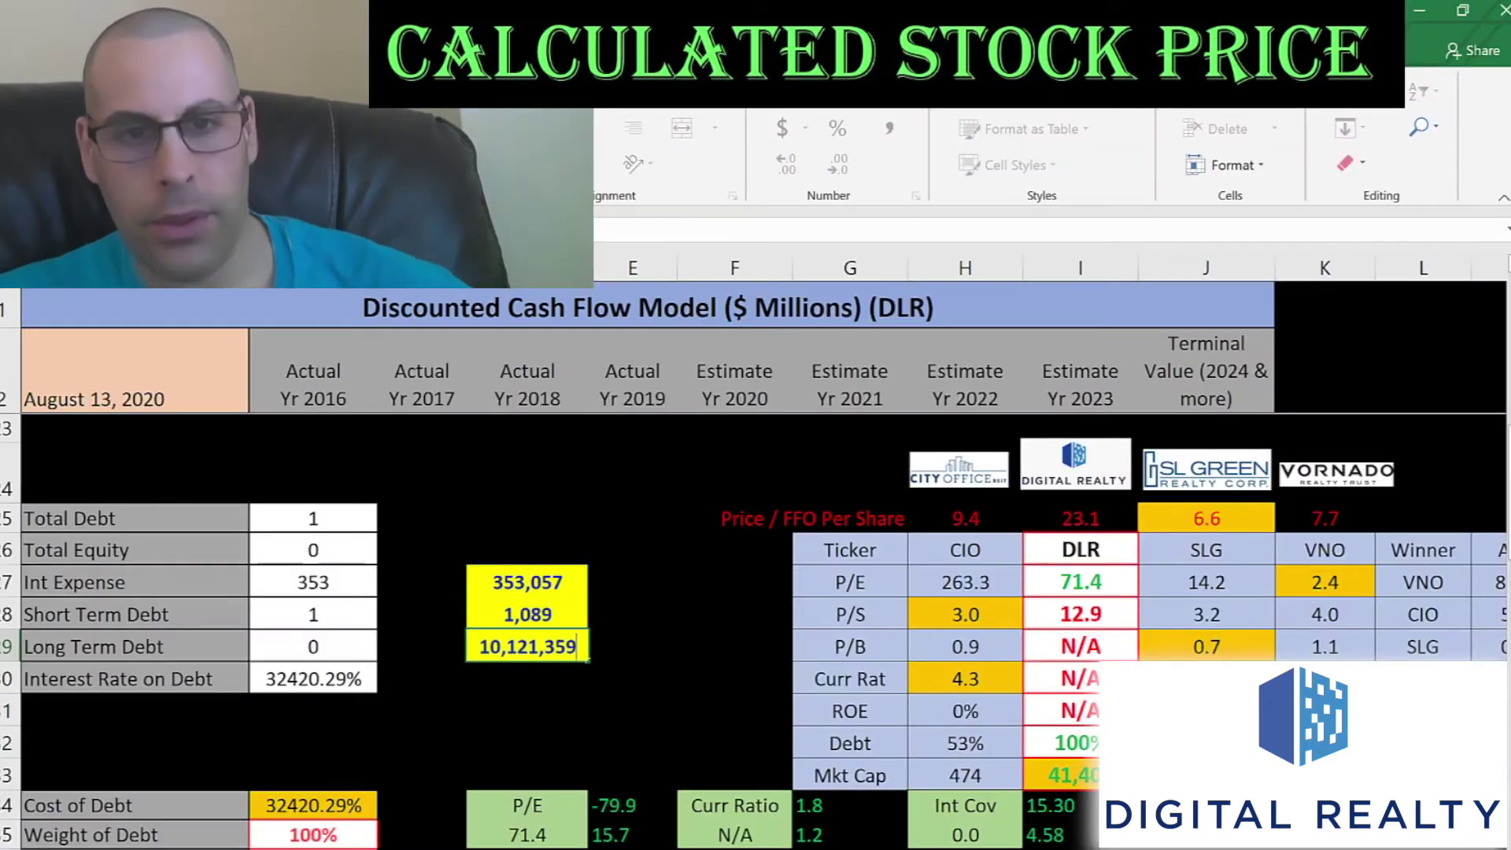
key(Return)
key(Left)
Step: Review the 3.49% interest rate on debt and the resulting cost of debt
click(313, 679)
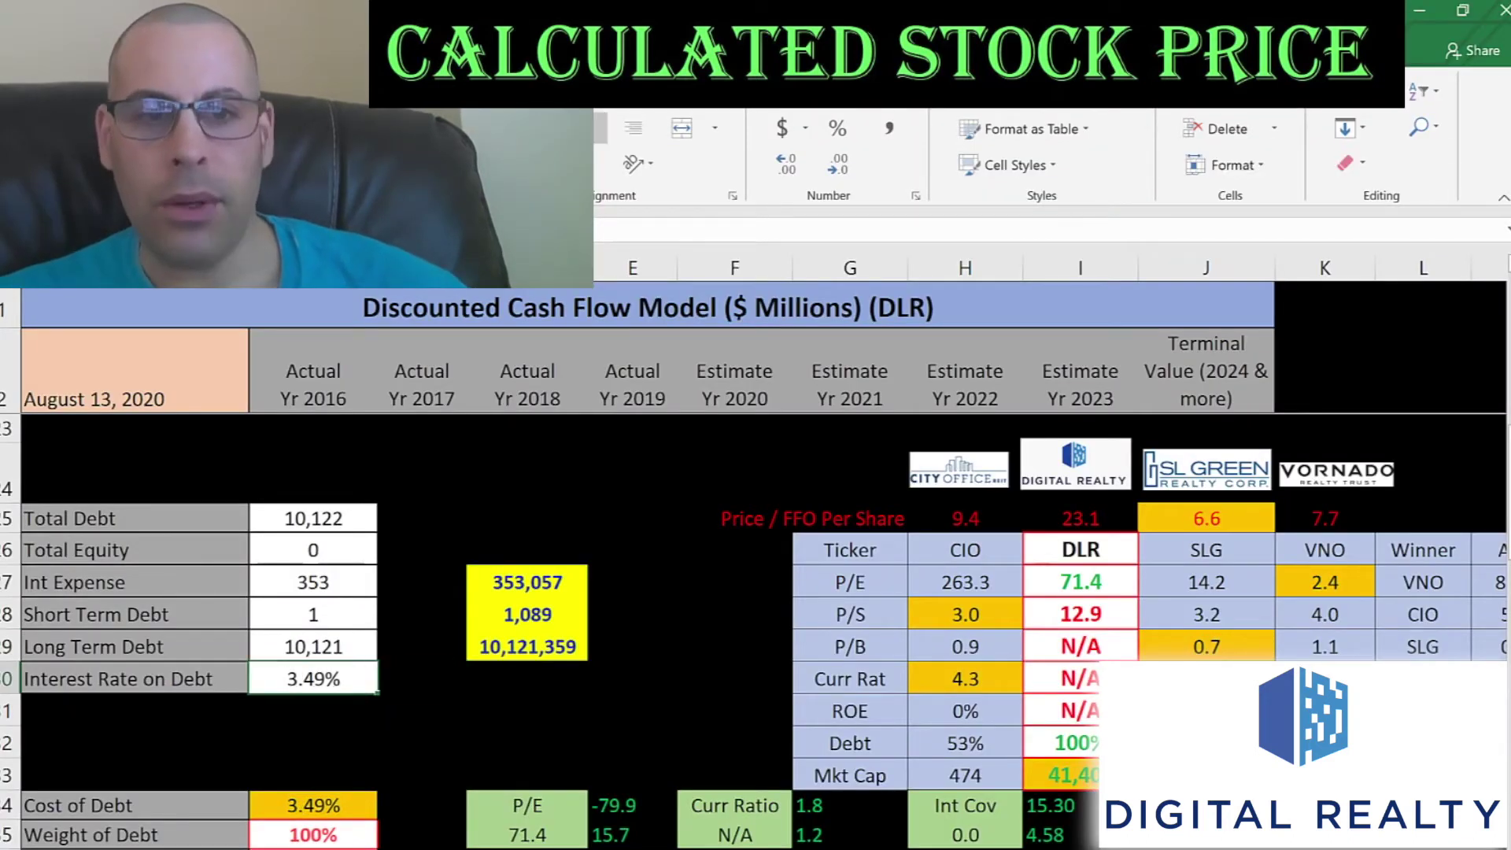
key(Down)
key(Down)
key(Down)
key(Down)
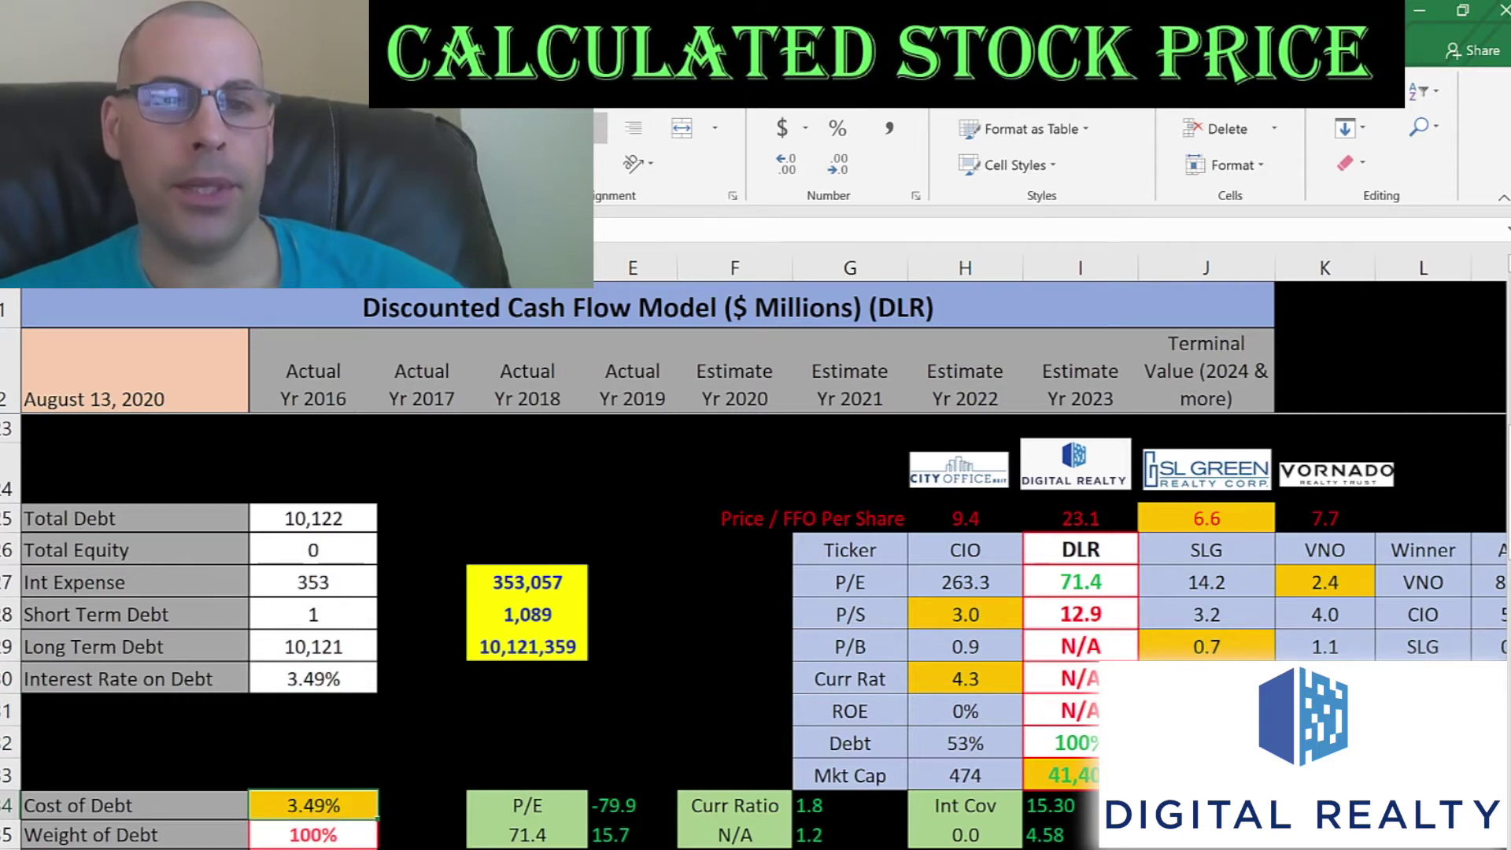
scroll(755, 629, down, 2)
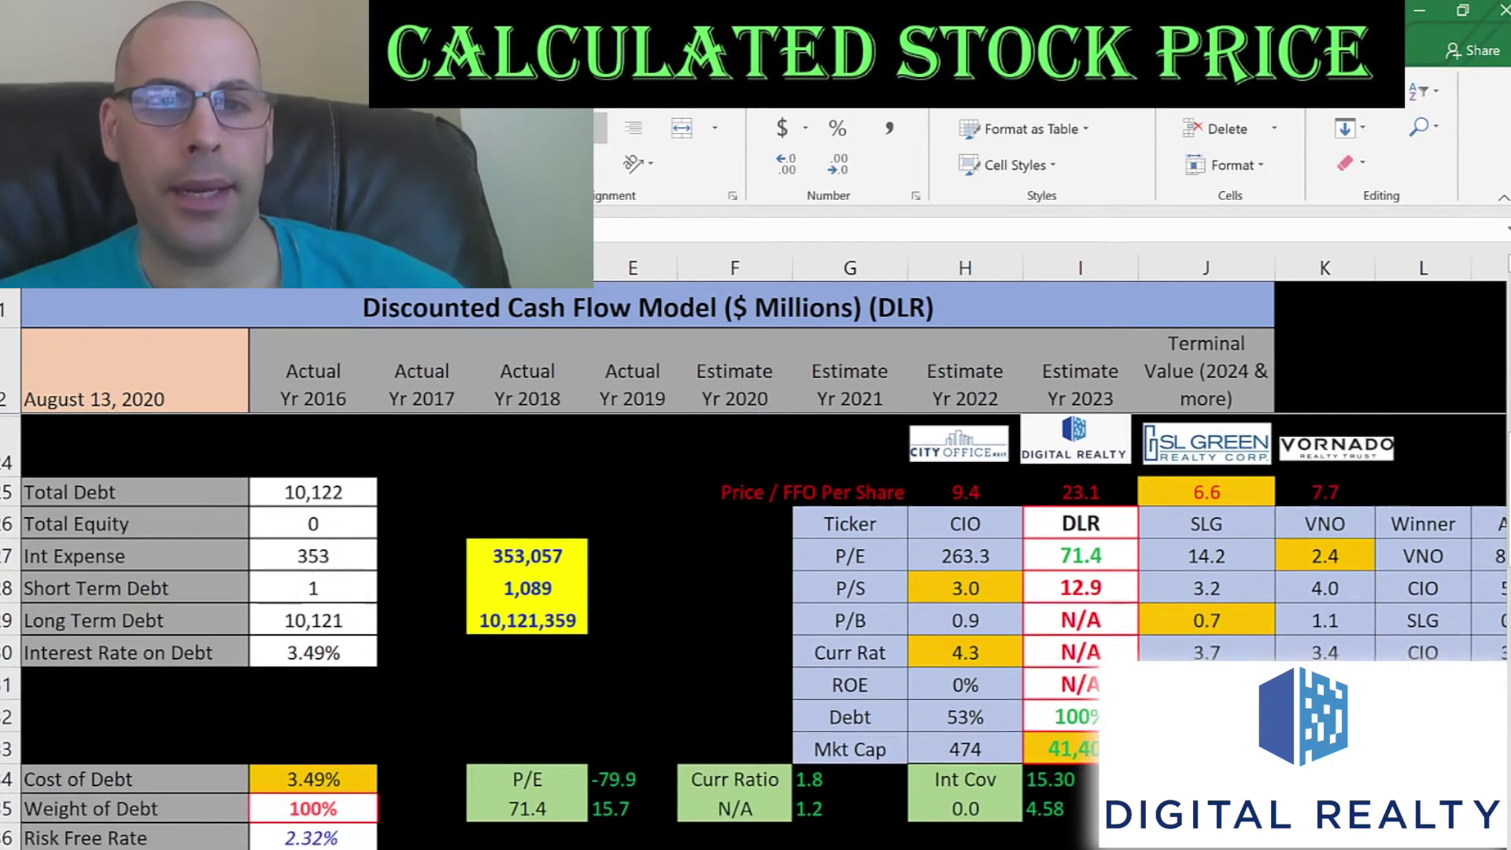
key(Down)
key(Up)
key(Up)
key(Up)
key(Up)
key(Up)
key(Up)
key(Up)
key(Up)
key(Up)
key(Up)
key(Up)
key(Up)
key(Up)
key(Up)
key(Up)
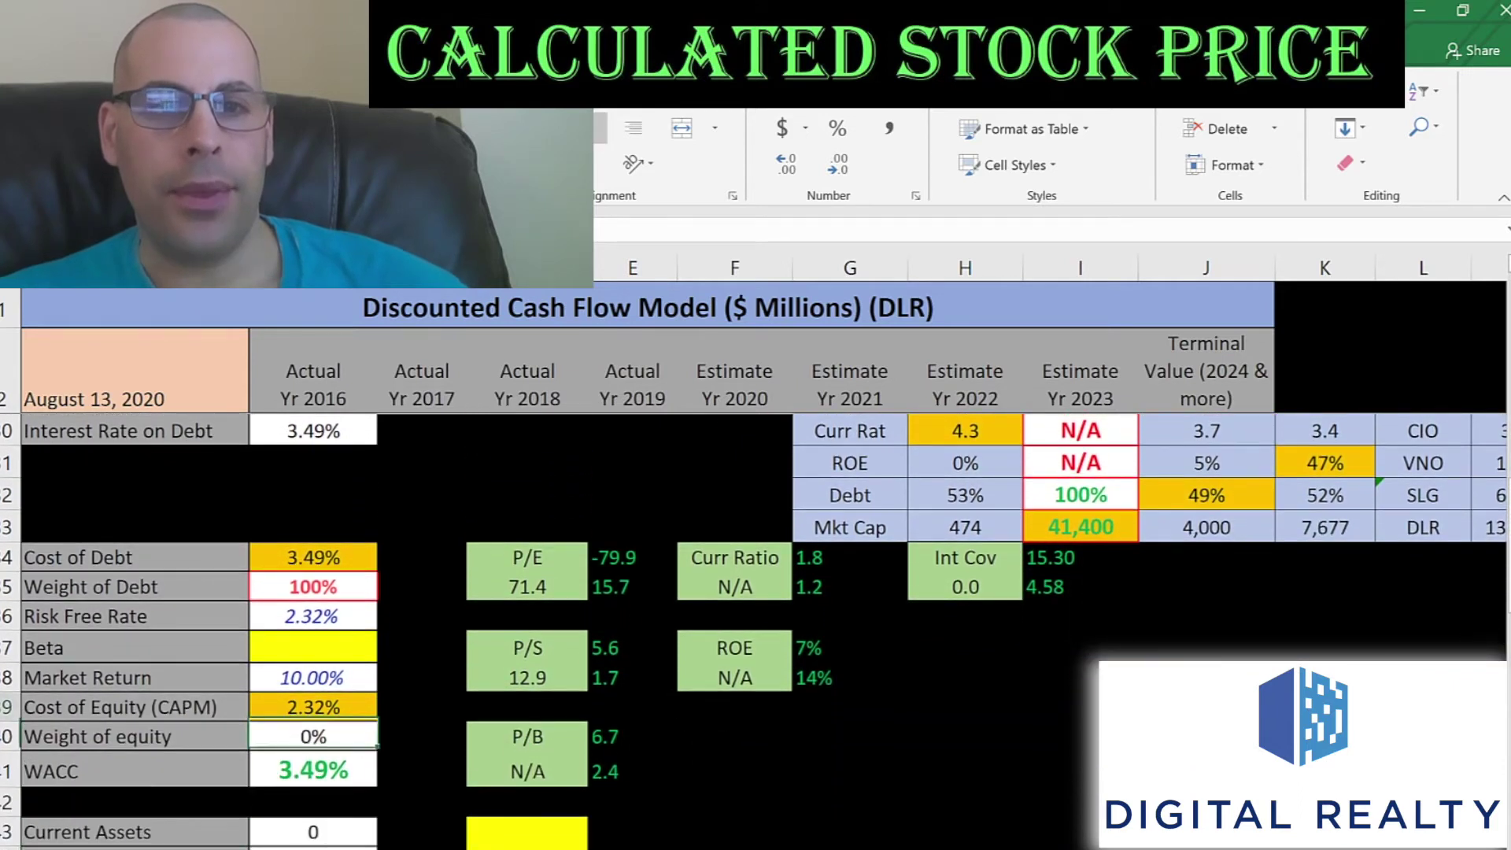
key(alt+Tab)
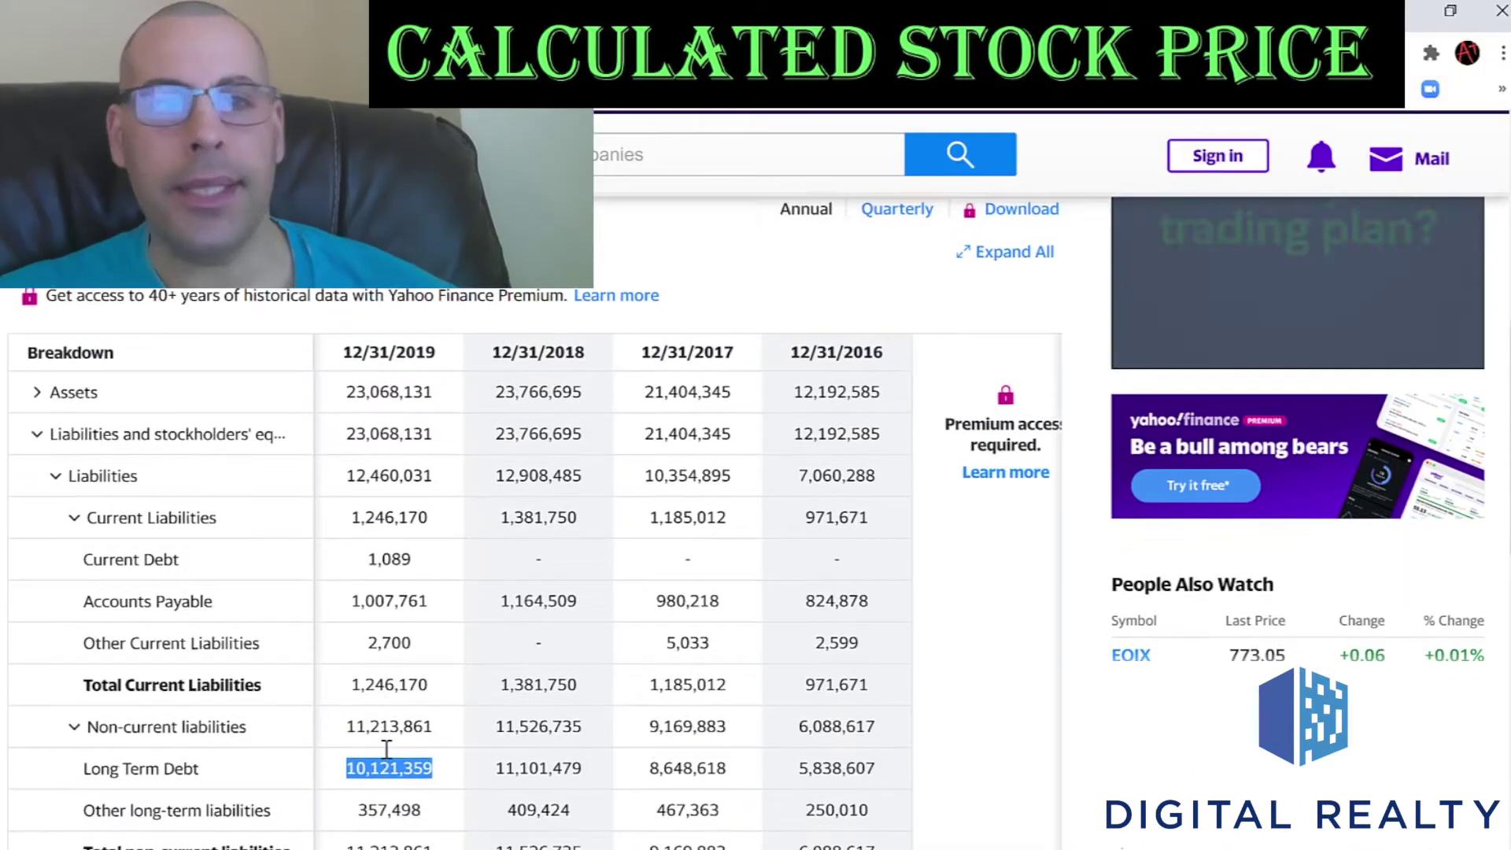
Step: Paste the 0.26 Beta (5Y Monthly) into the Beta cell, making cost of equity 4.32%
scroll(550, 550, up, 5)
scroll(63, 355, up, 1)
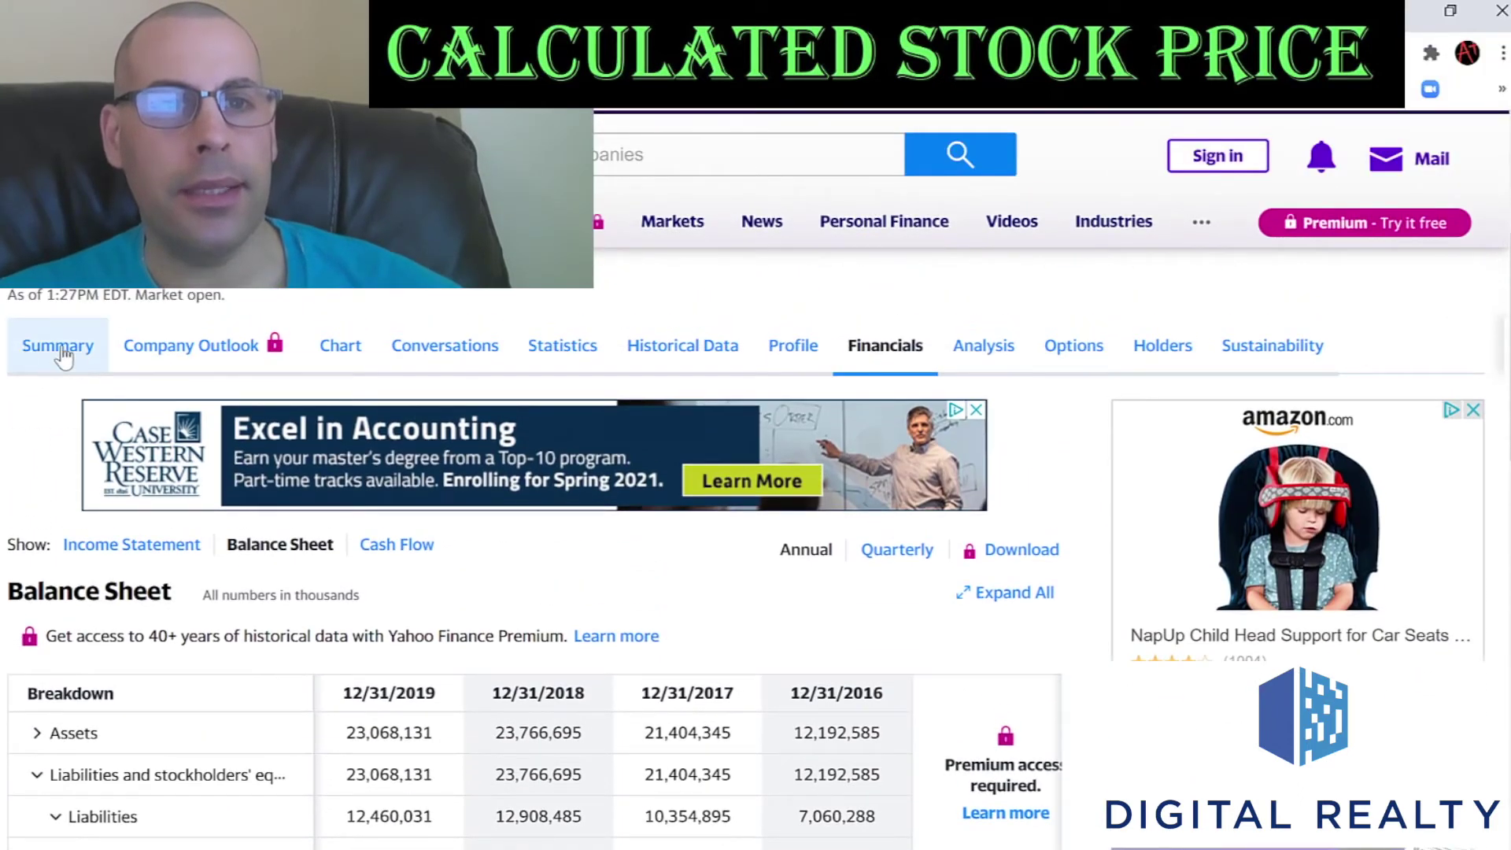
click(110, 370)
scroll(796, 506, down, 5)
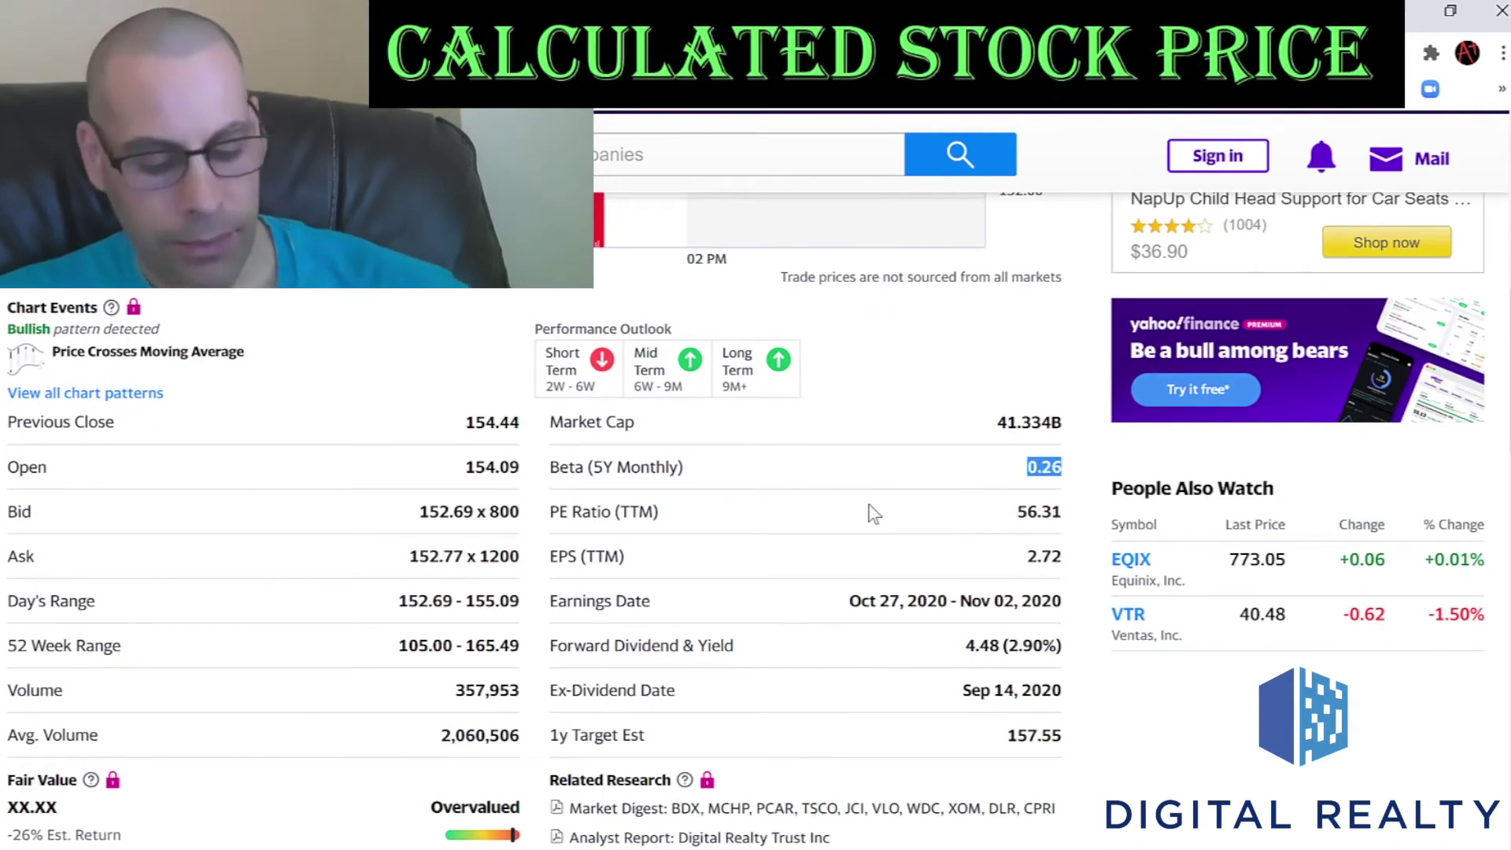
key(alt+Tab)
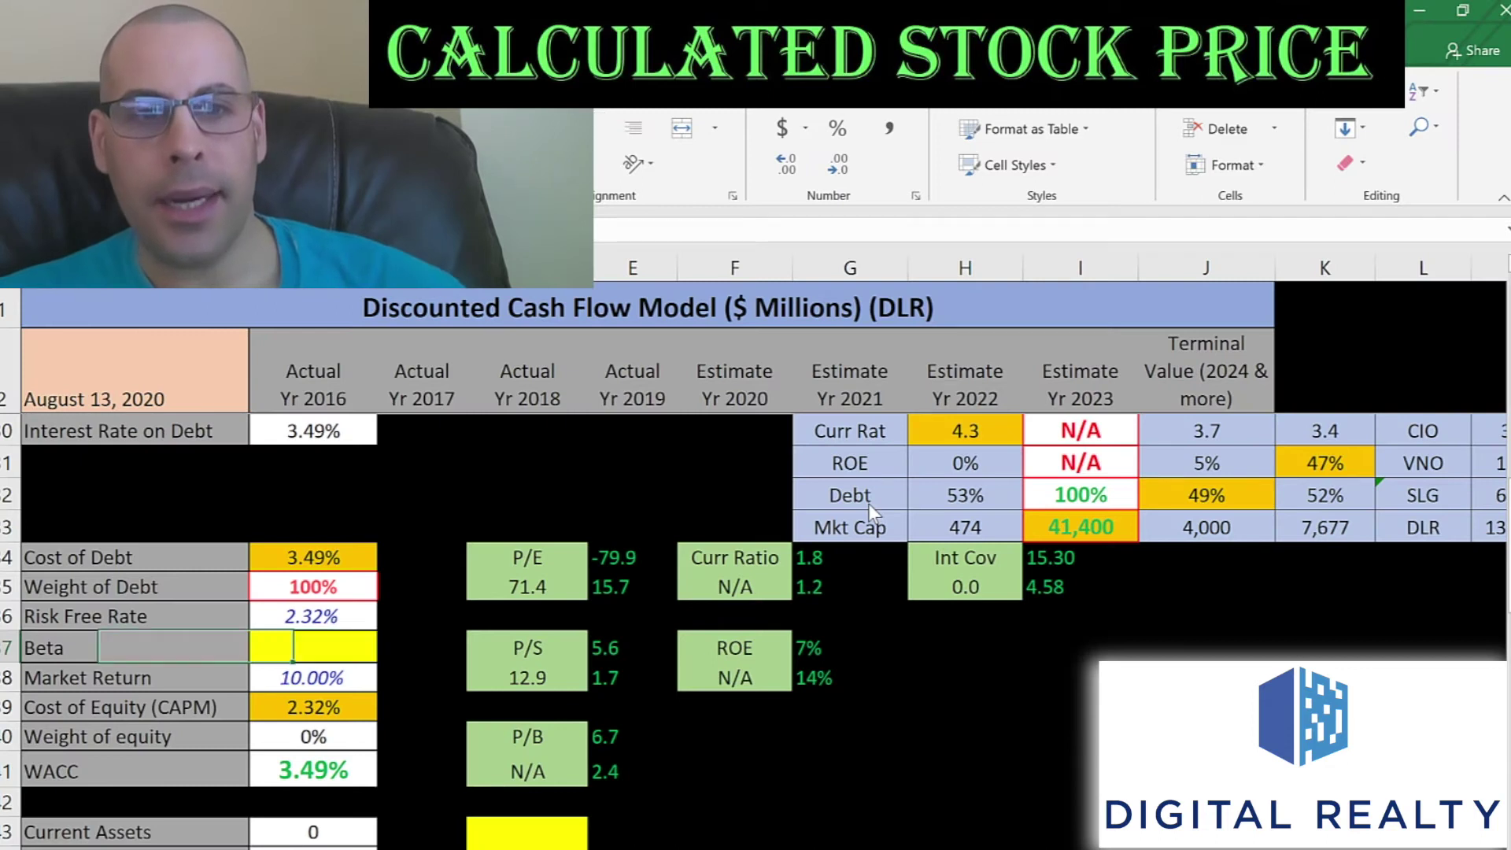
text(0.26)
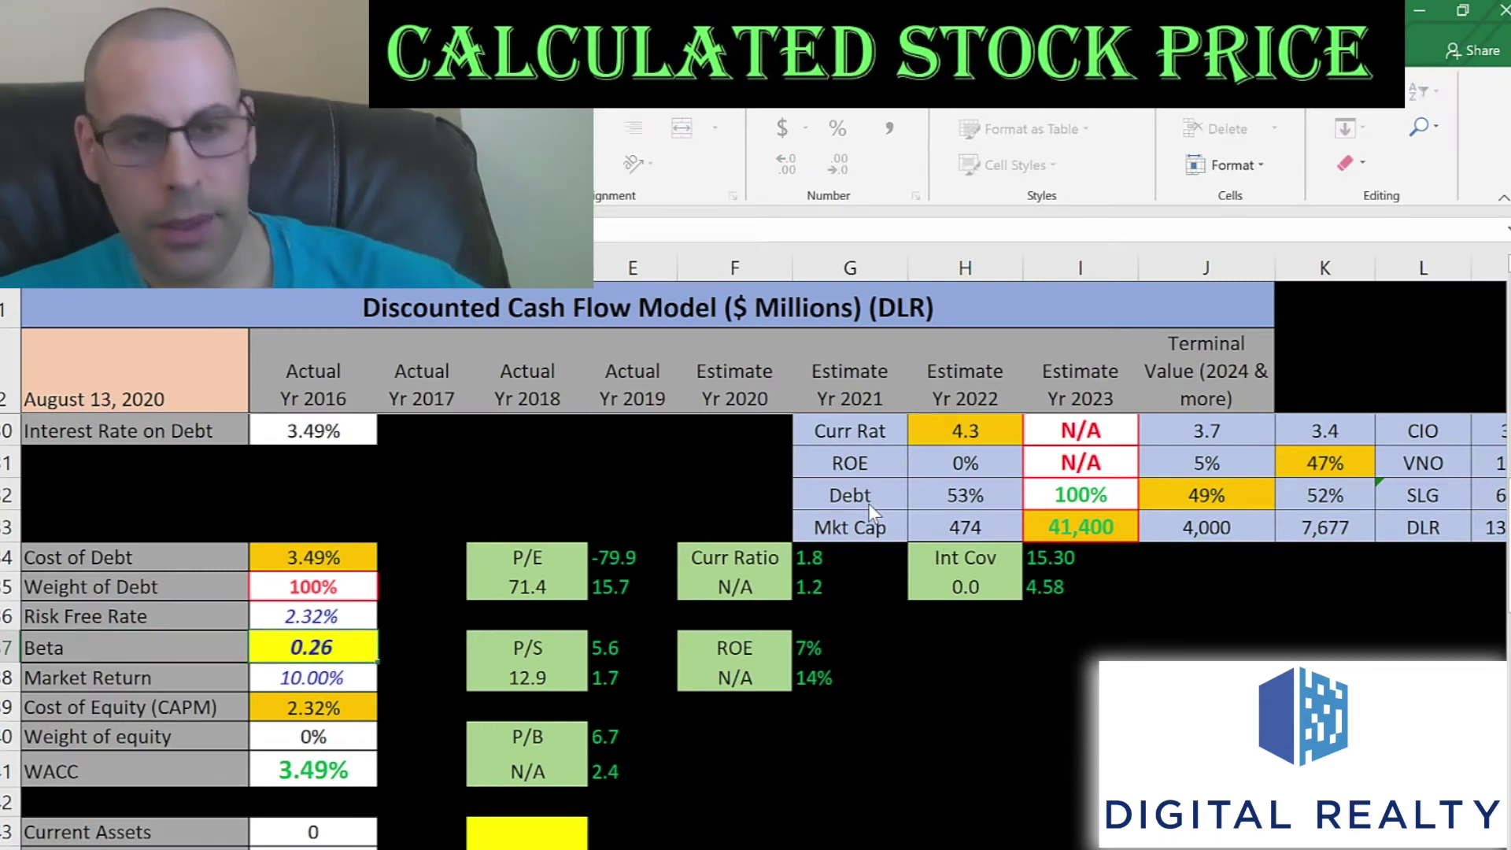
key(Return)
key(Return)
key(Return)
key(Return)
key(Return)
key(Return)
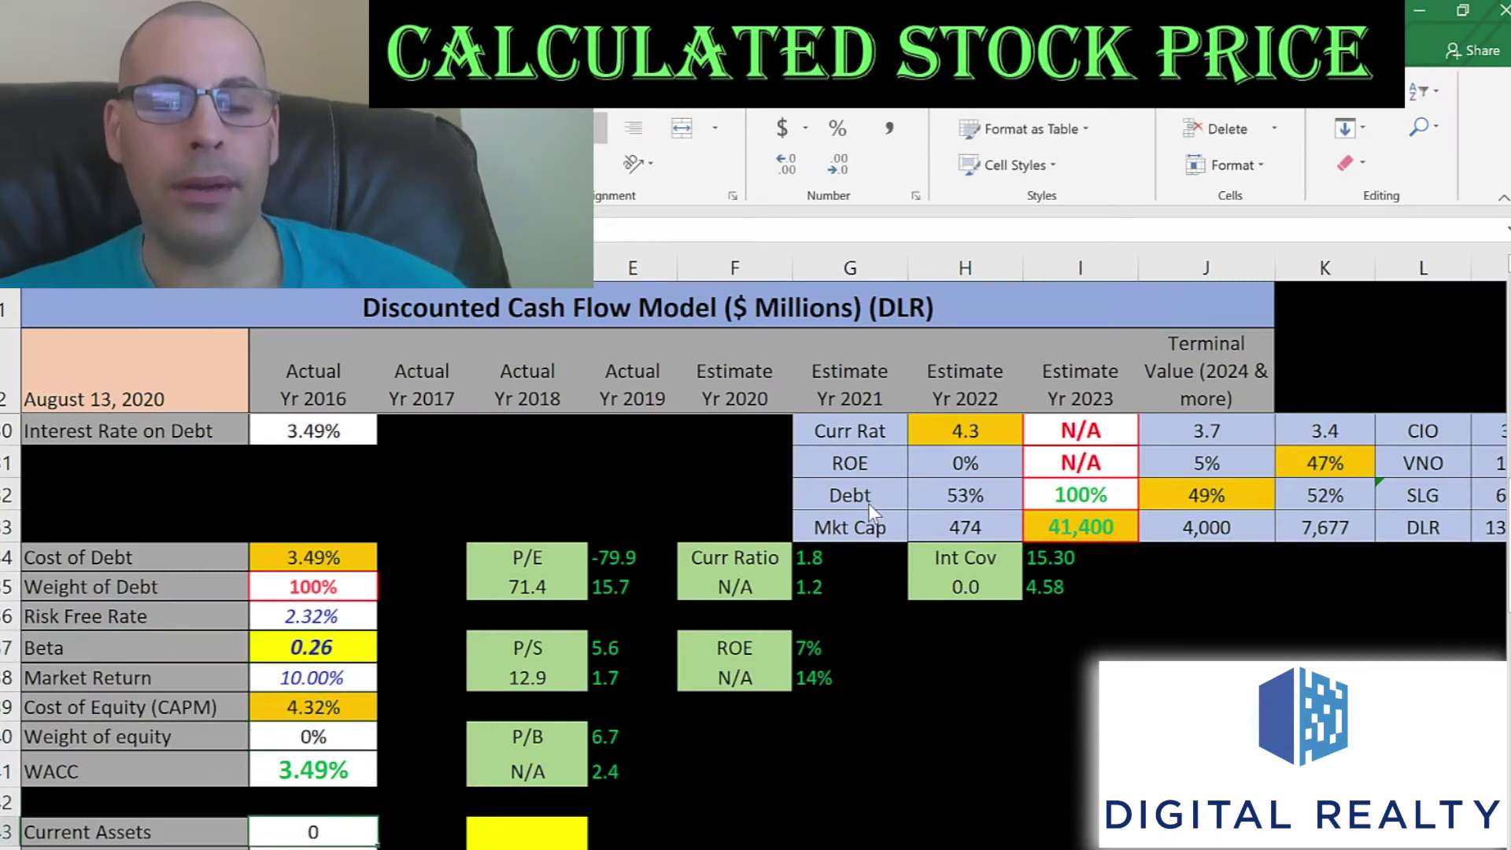
scroll(869, 503, down, 2)
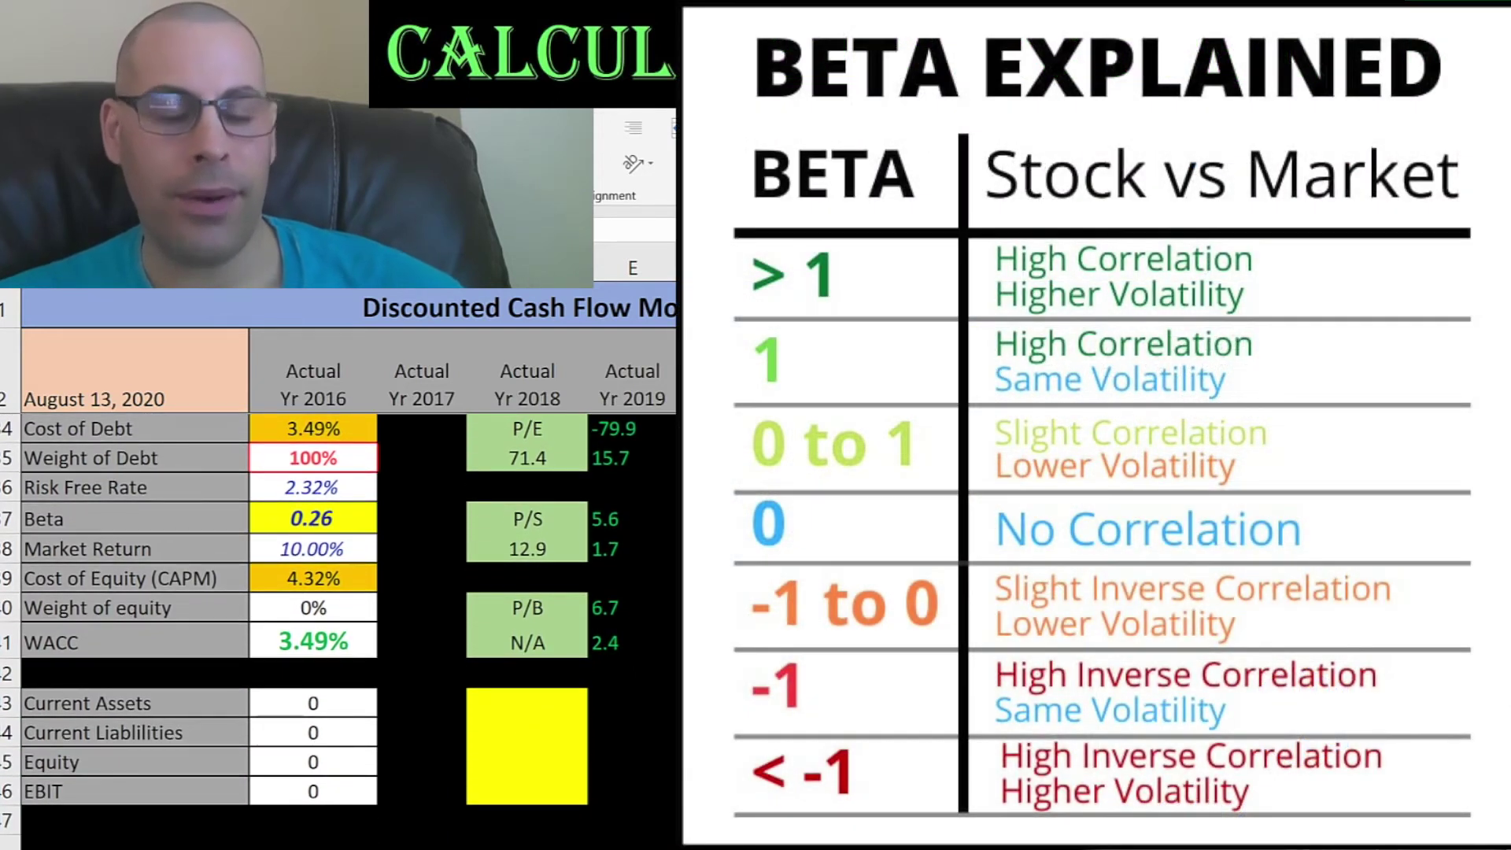
key(Up)
key(Up)
key(Up)
key(Up)
key(Up)
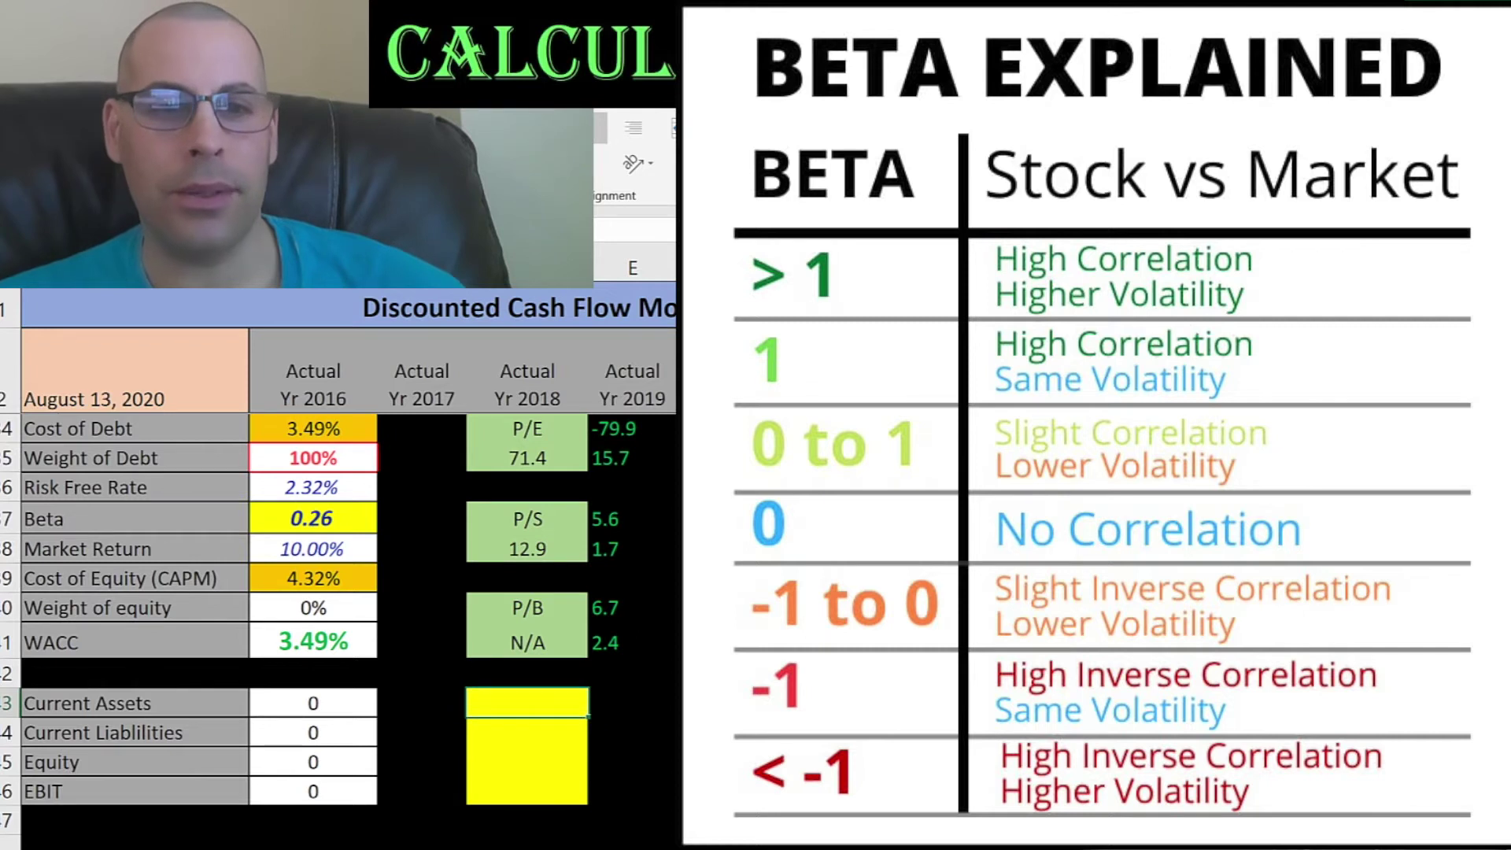
key(alt+Tab)
scroll(338, 488, up, 4)
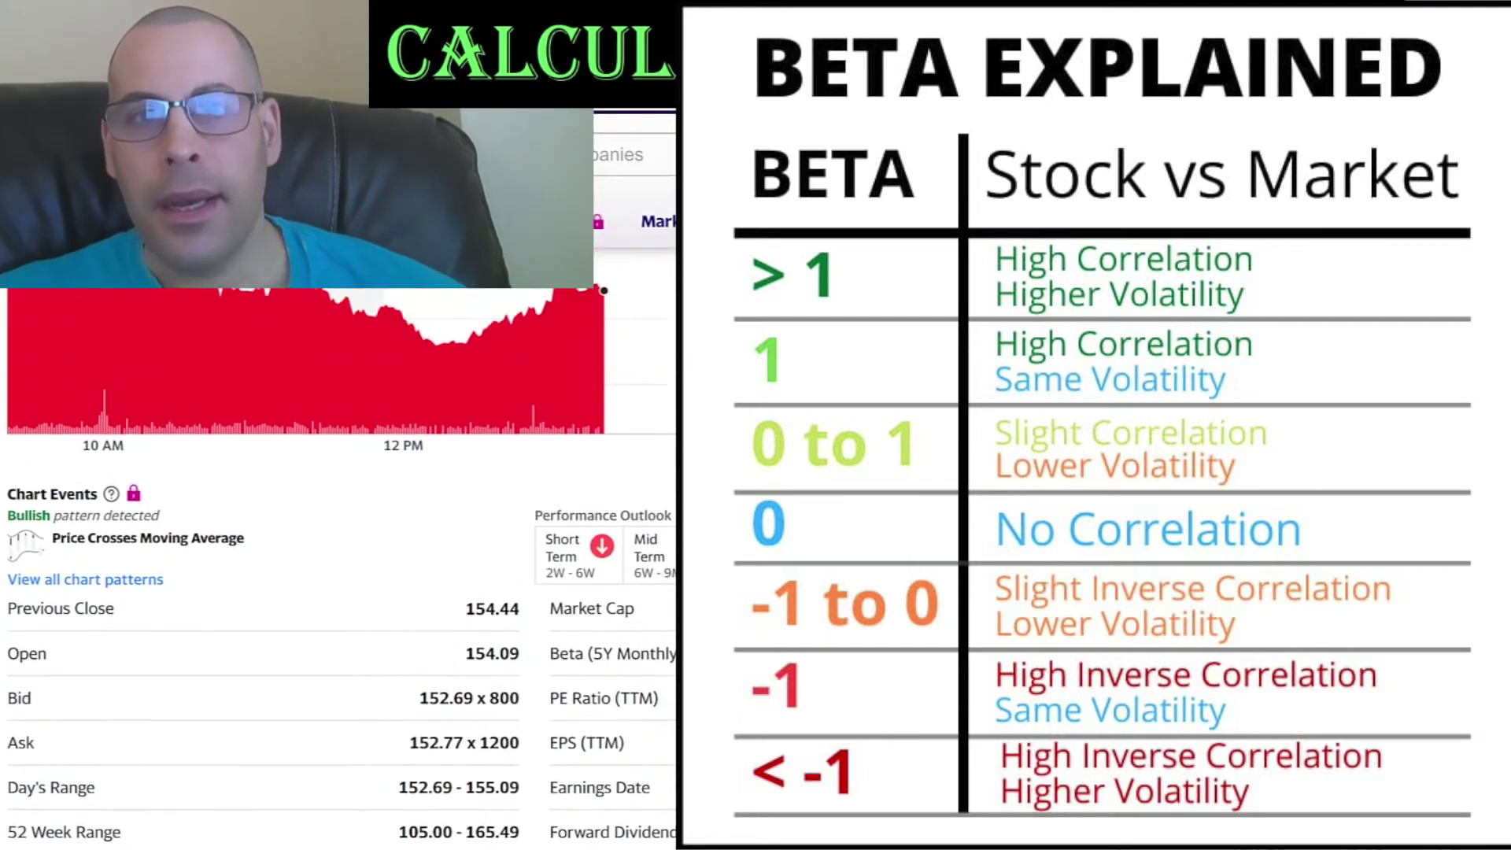
Step: Paste DLR's 2019 current assets of 625,252 into the current assets input
scroll(339, 488, up, 3)
click(884, 390)
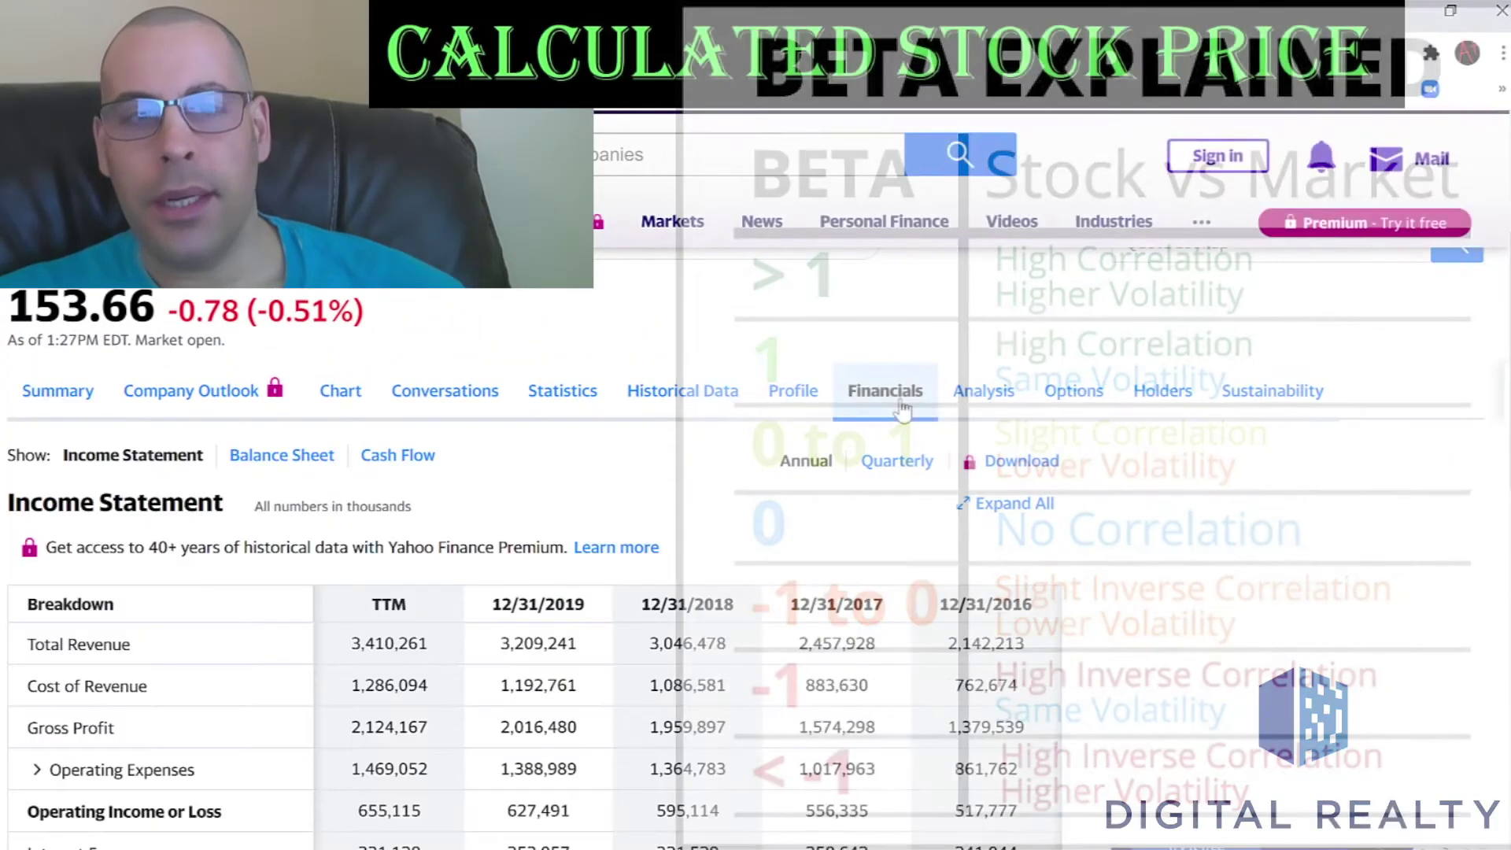
click(281, 589)
scroll(202, 506, down, 4)
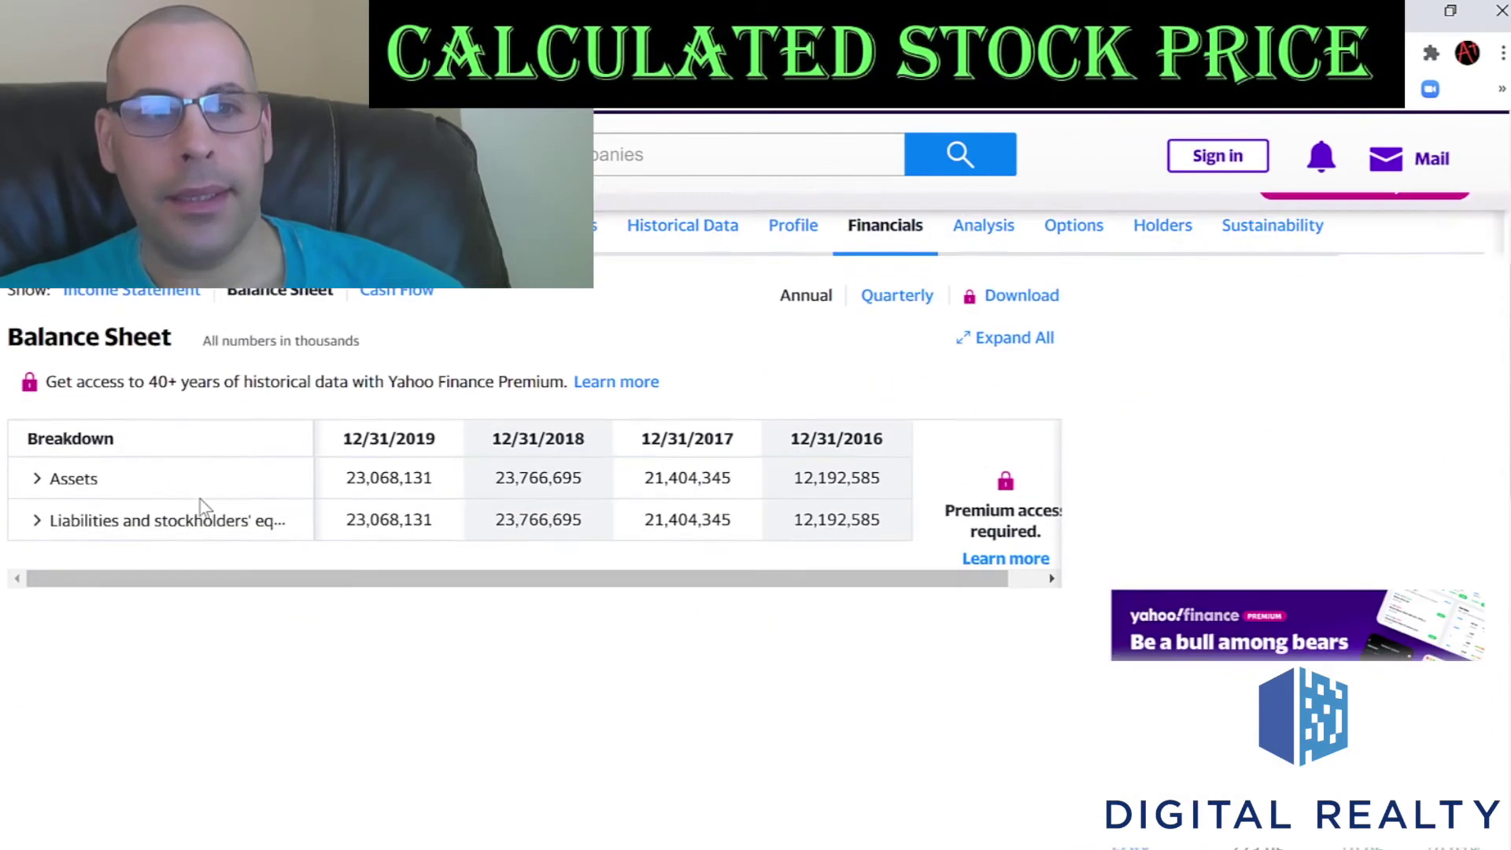
click(33, 558)
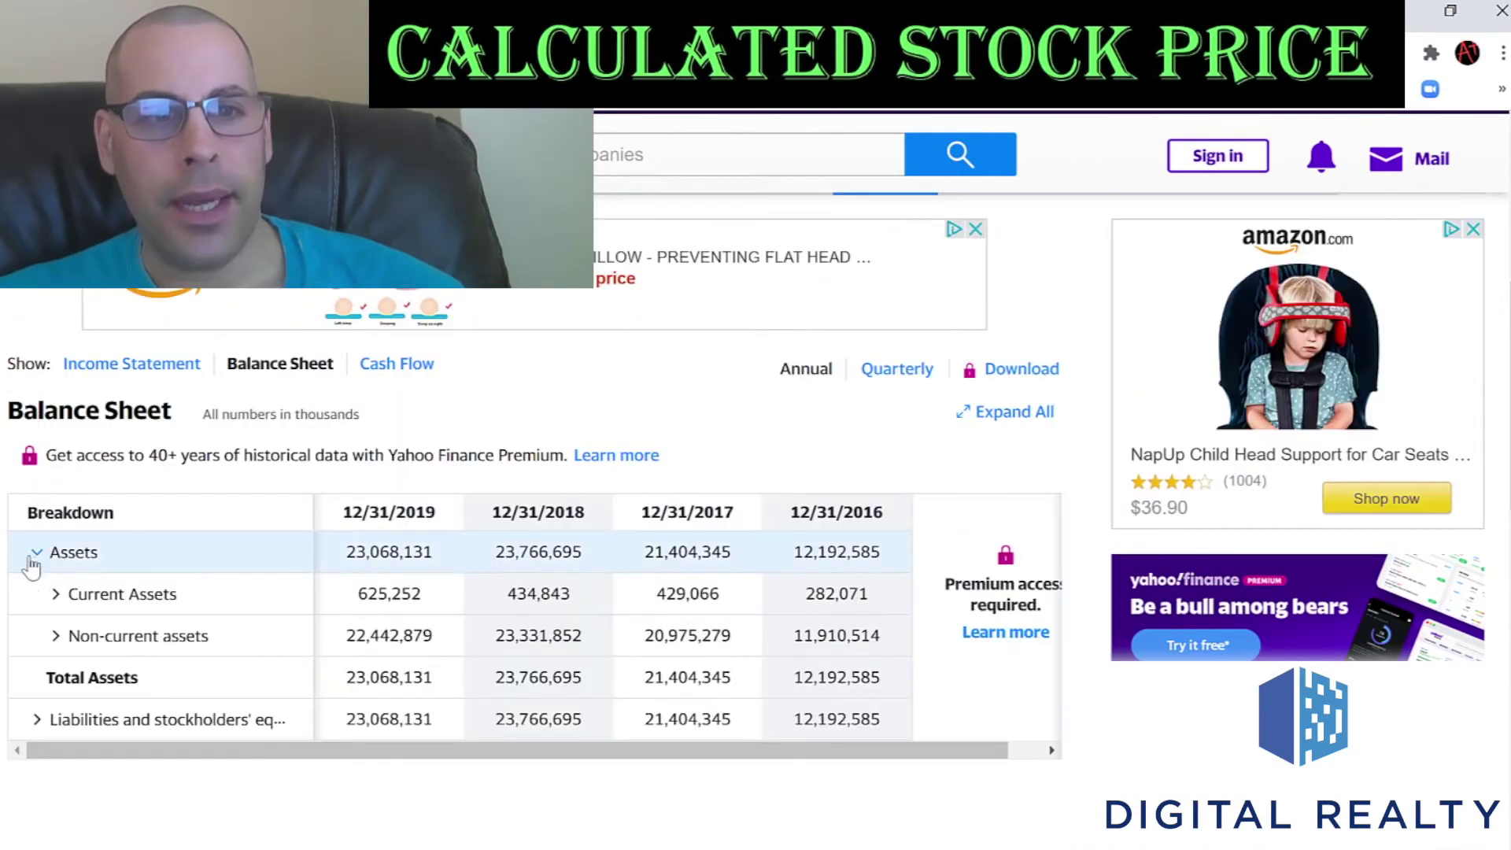
click(52, 596)
double_click(383, 596)
key(ctrl+c)
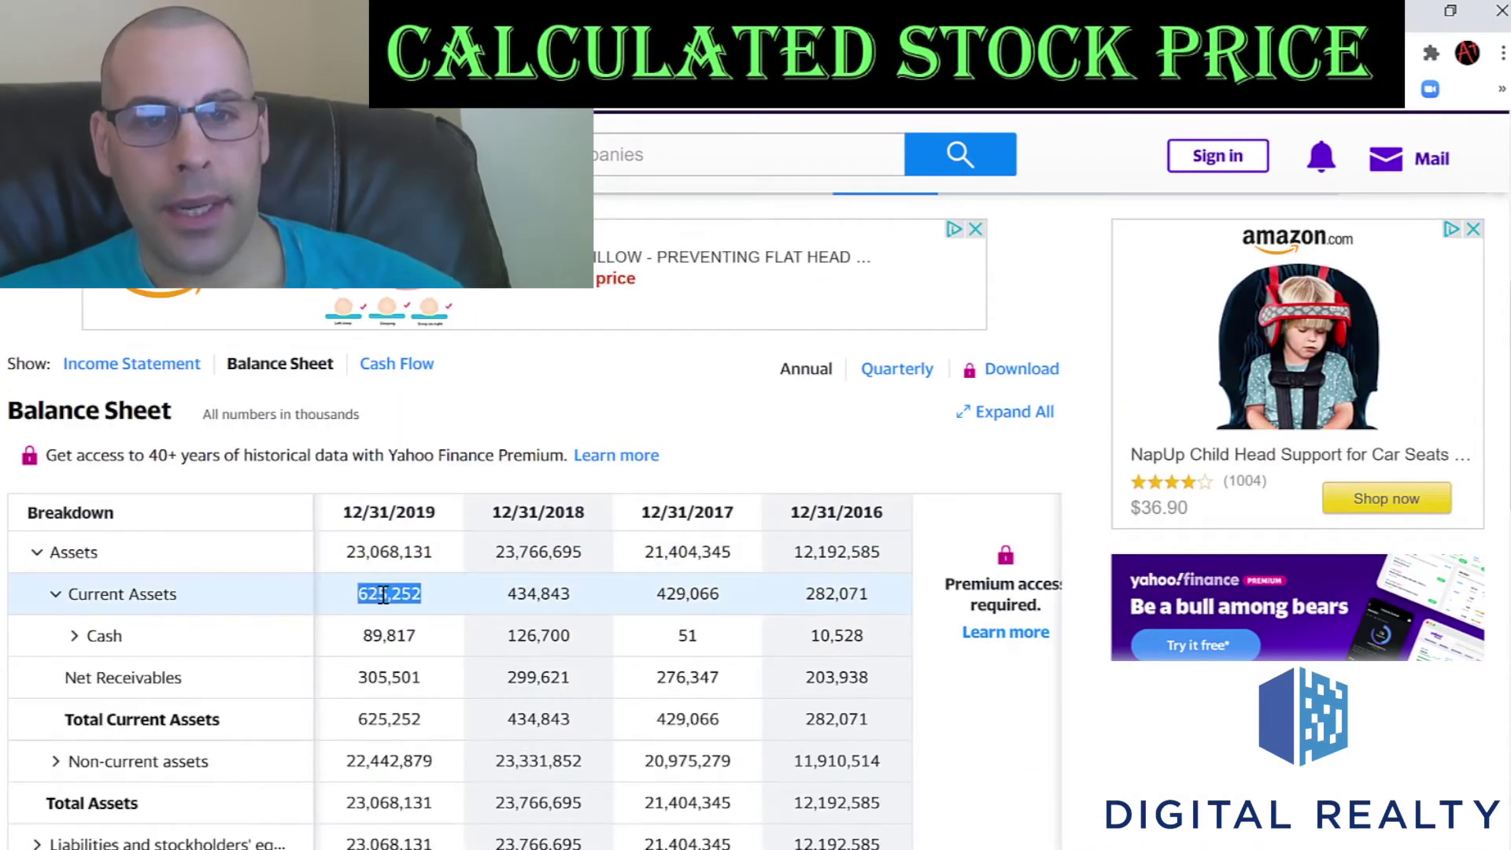
key(alt+Tab)
key(ctrl+v)
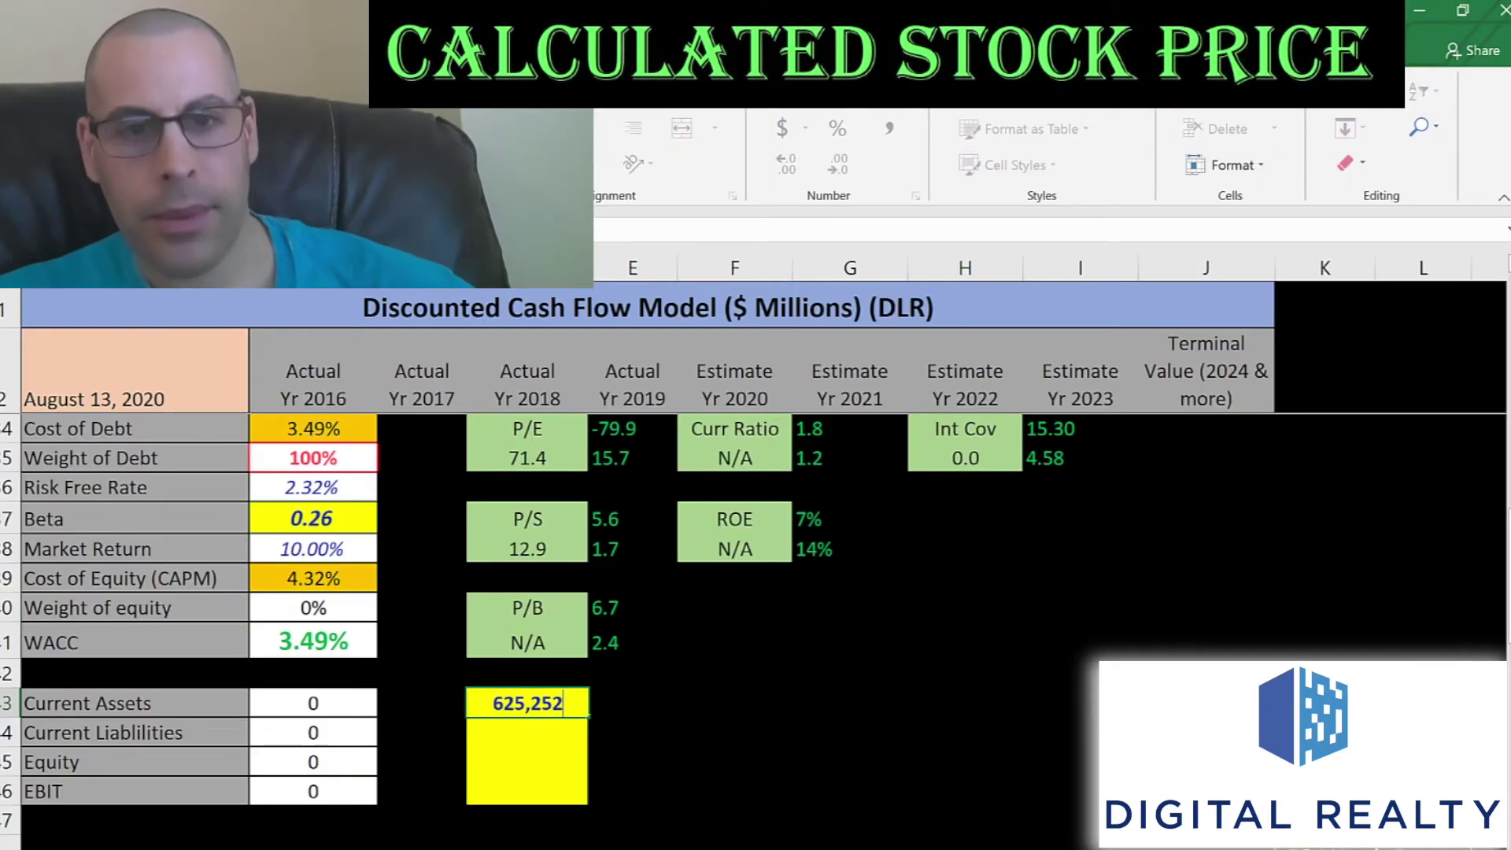
key(alt+Tab)
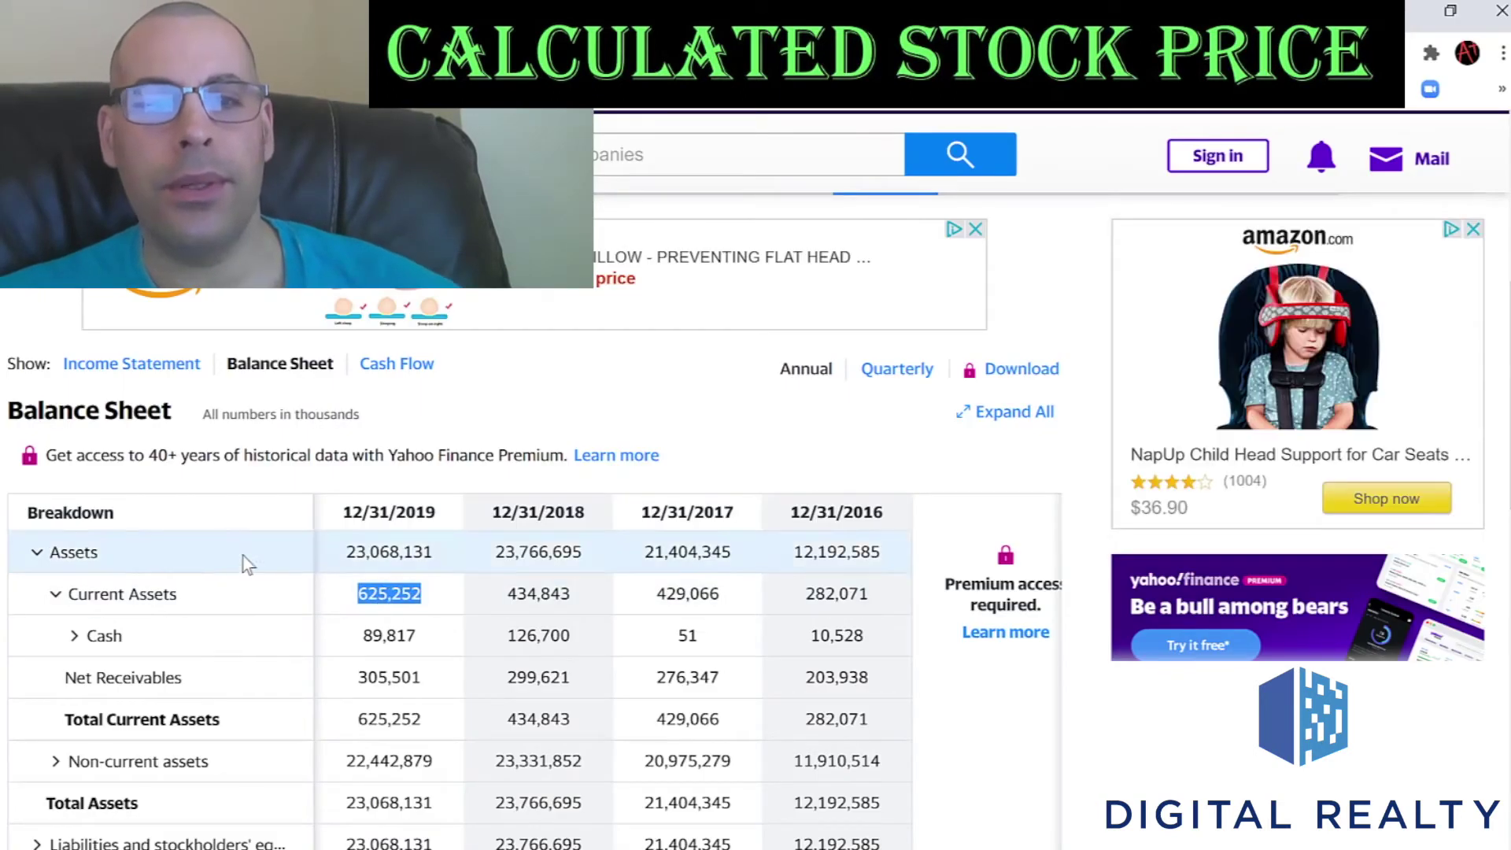
Step: Paste the 2019 current liabilities of 1,246,170 into the current liabilities input
scroll(328, 446, down, 1)
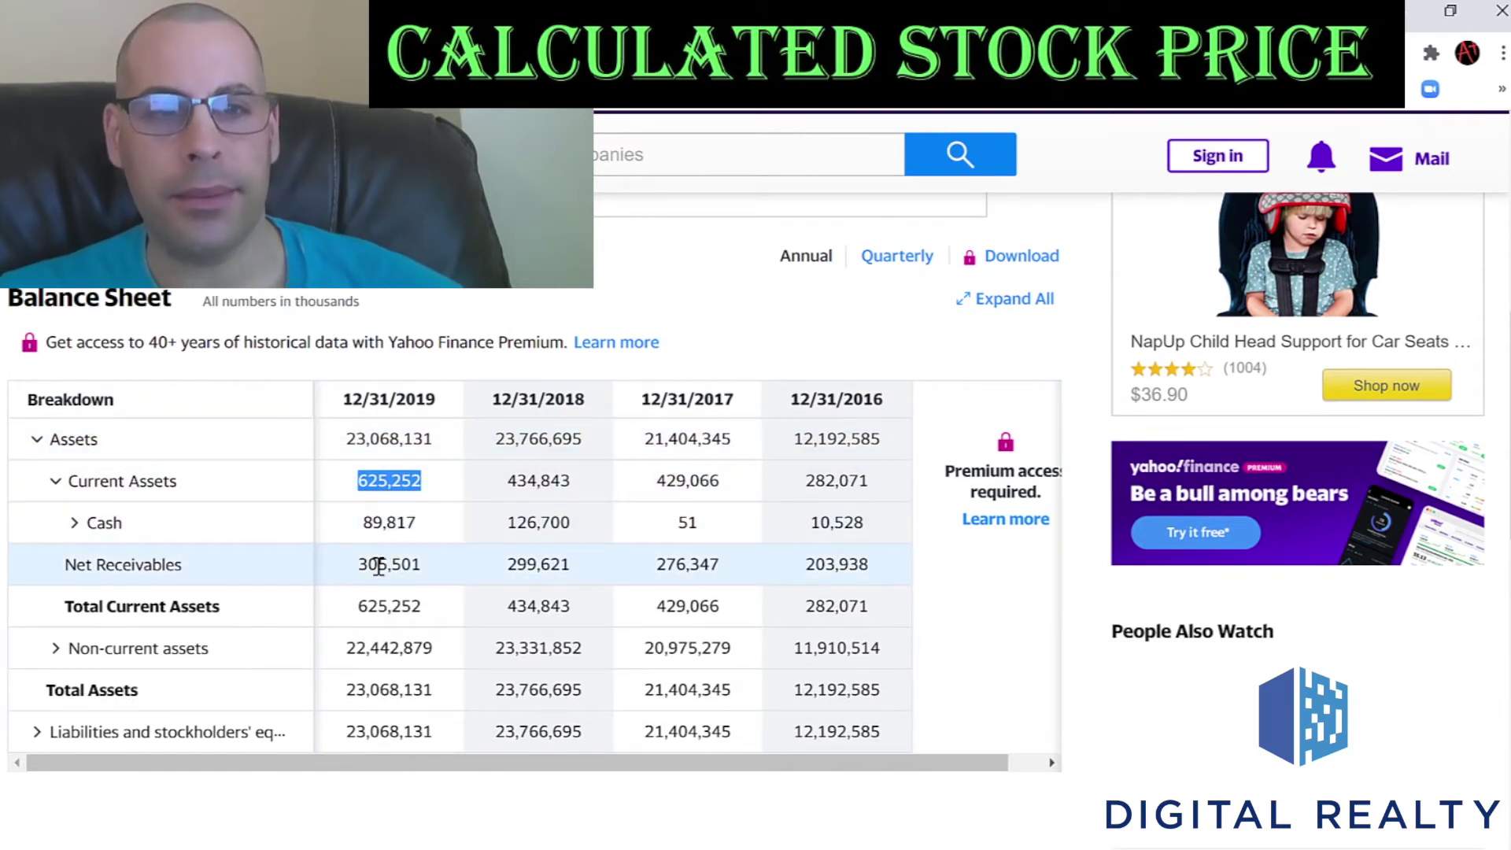
scroll(379, 566, down, 2)
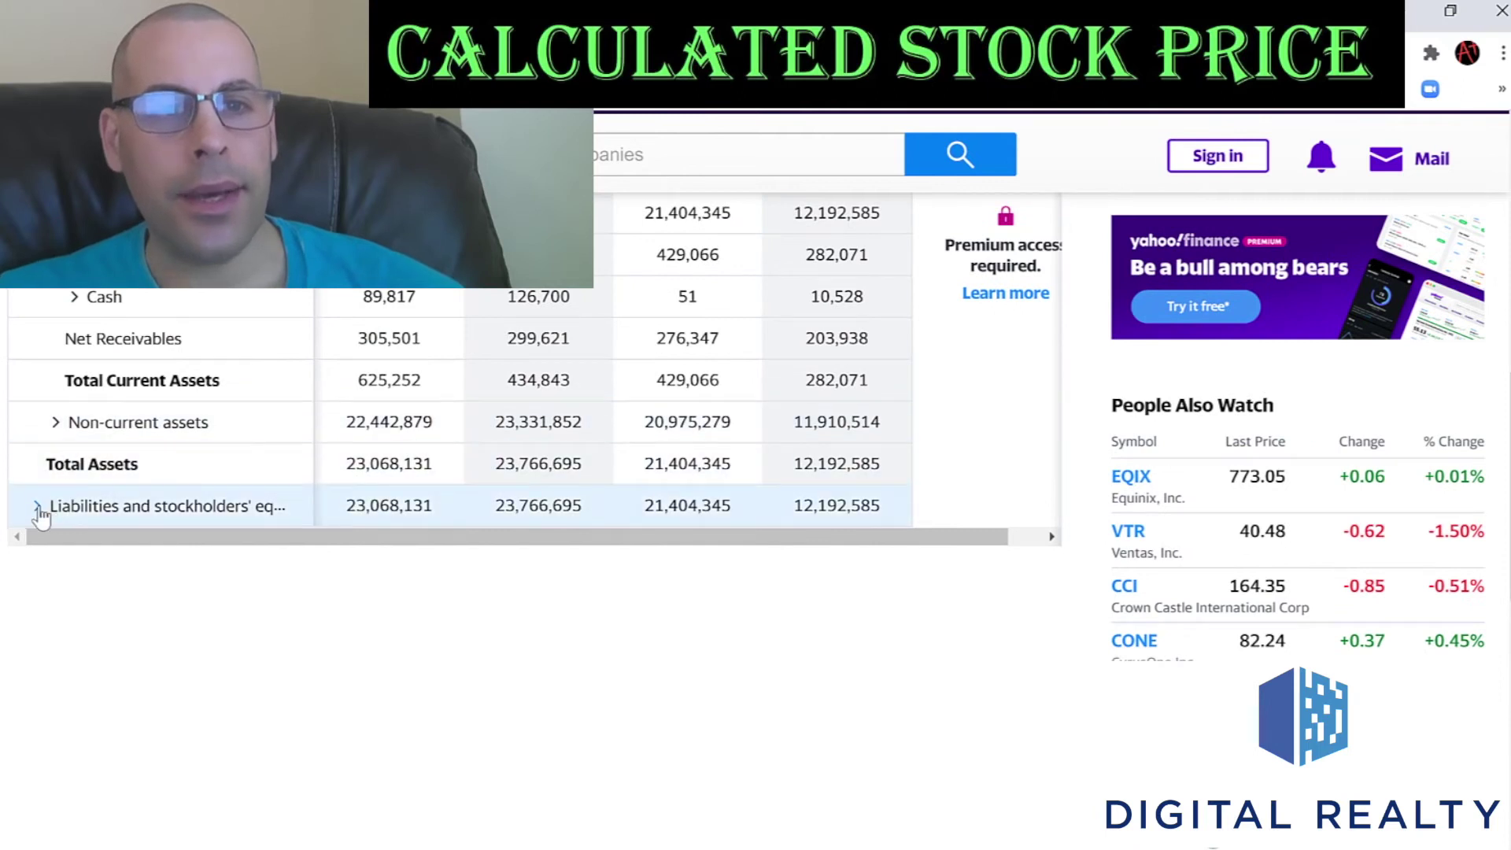
click(37, 506)
click(56, 548)
click(74, 589)
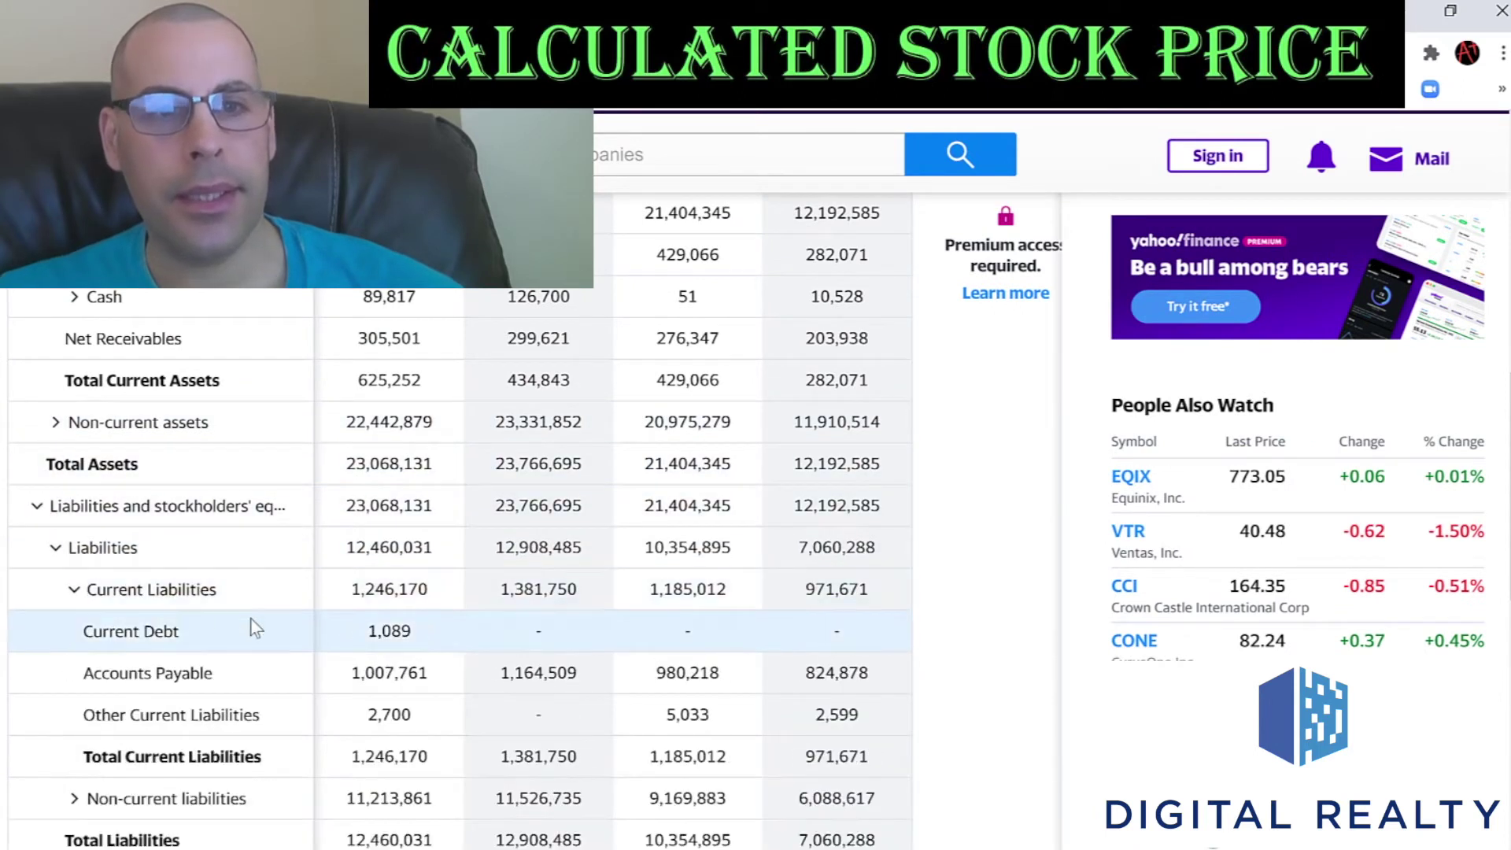
double_click(369, 590)
key(ctrl+c)
key(alt+Tab)
key(ctrl+v)
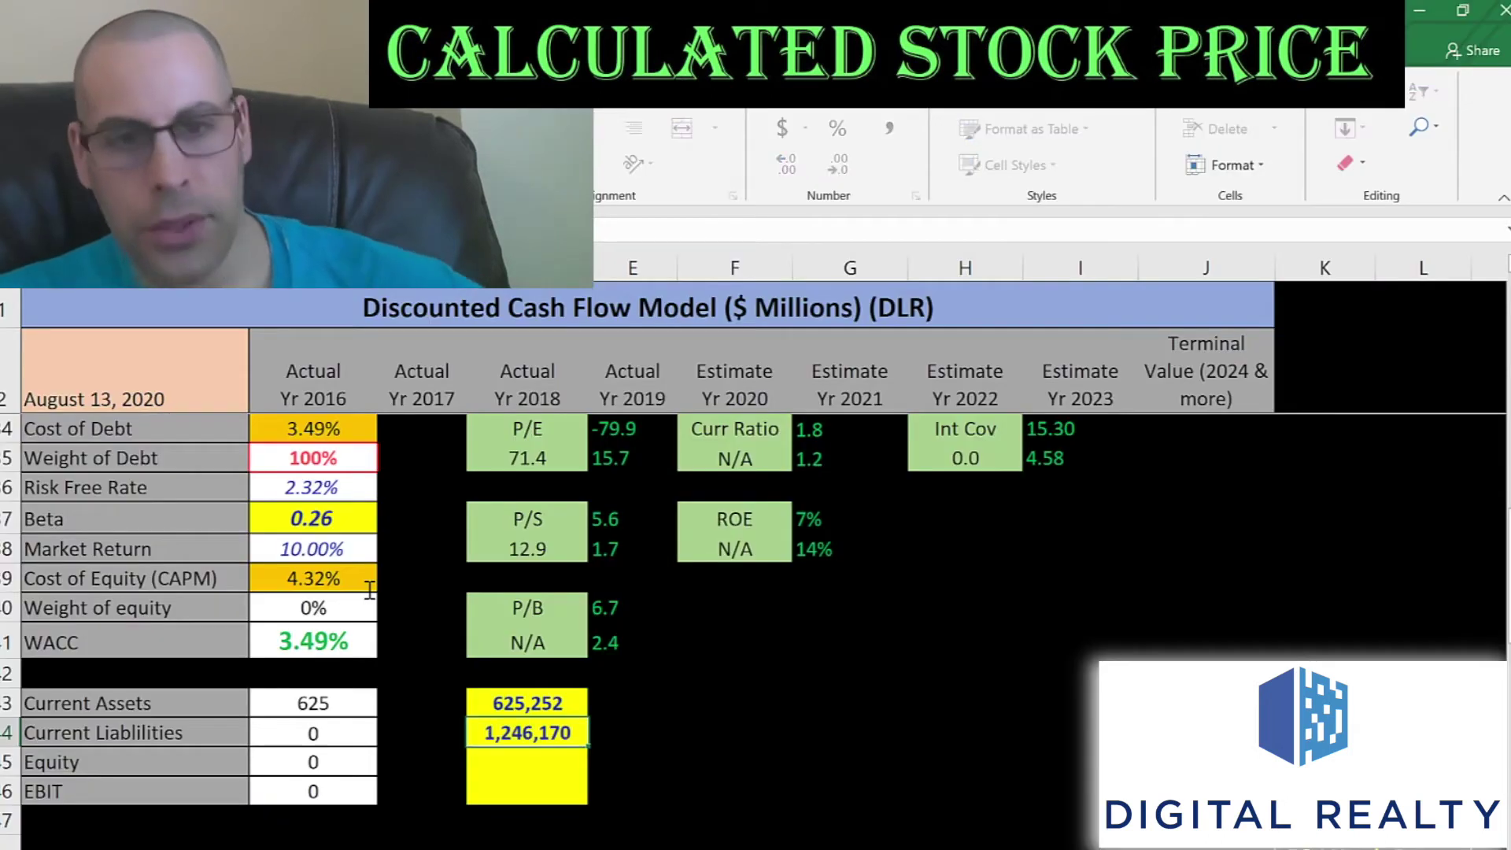
key(alt+Tab)
Step: Paste the 2019 stockholders' equity of 9,879,312 into the Equity input
scroll(369, 590, down, 2)
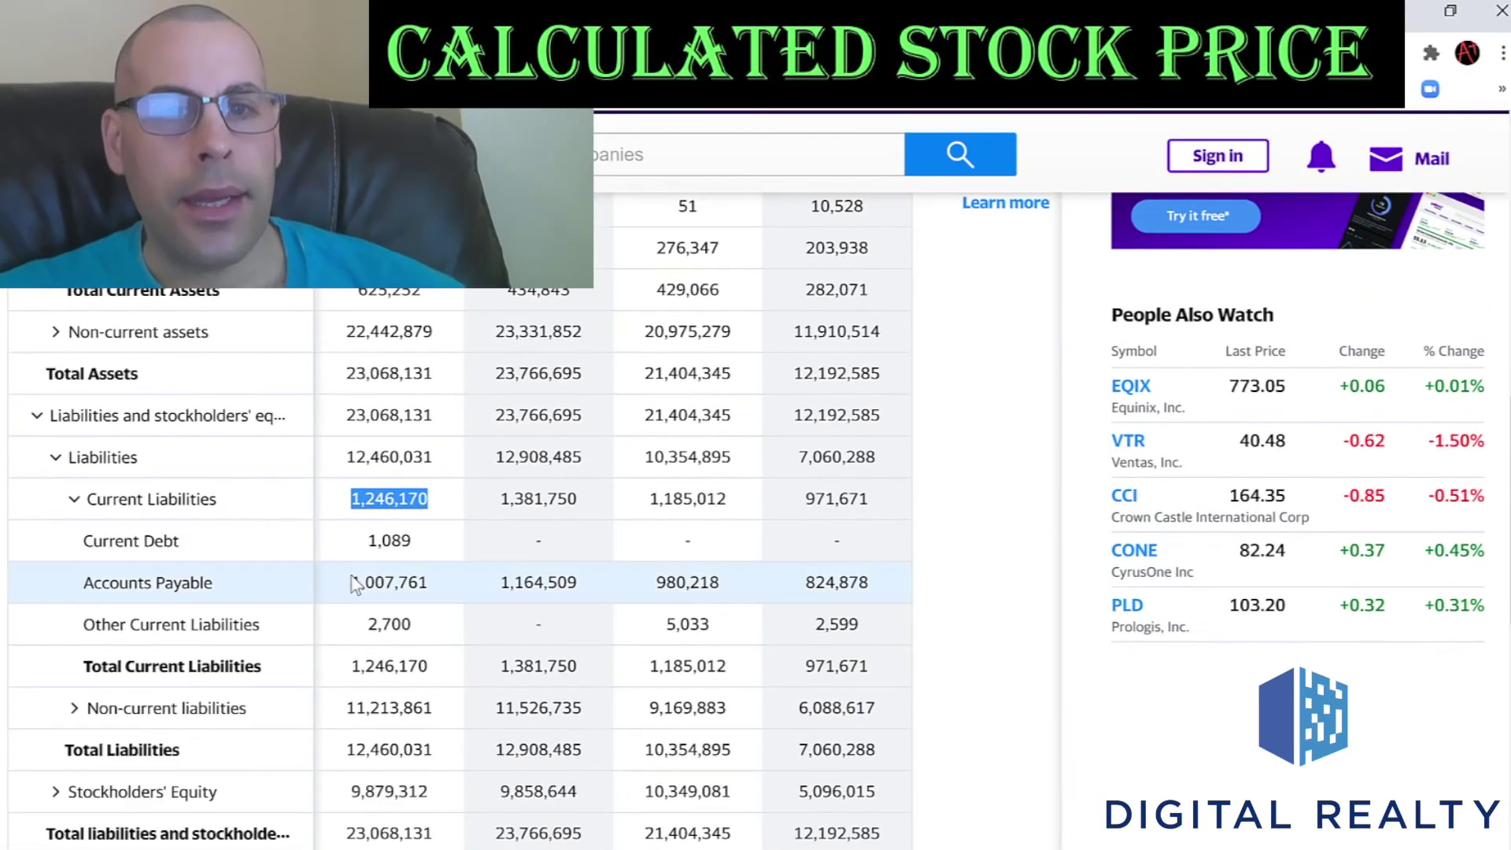
click(394, 549)
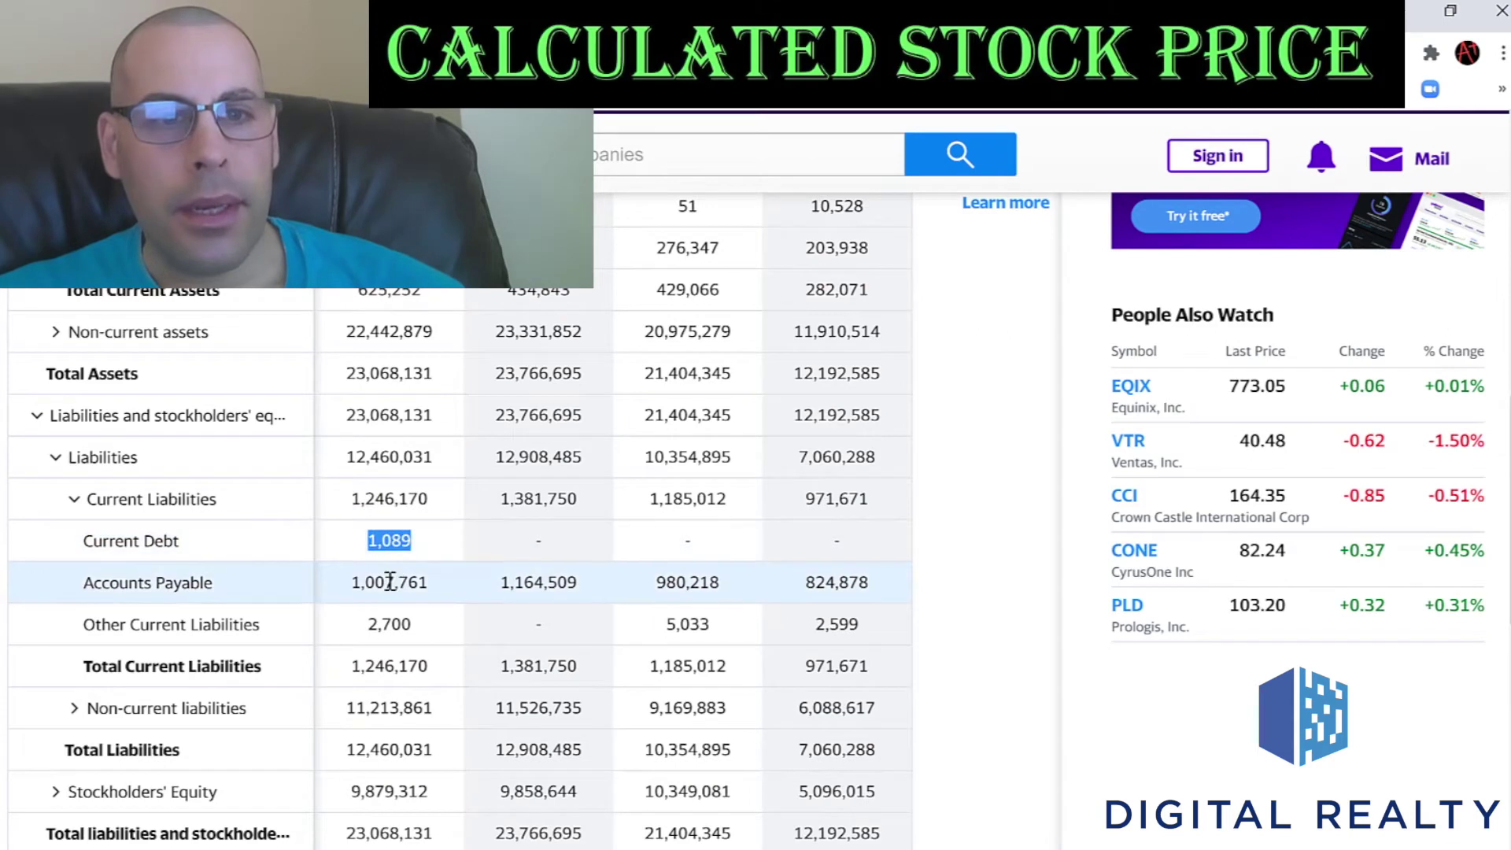
double_click(390, 582)
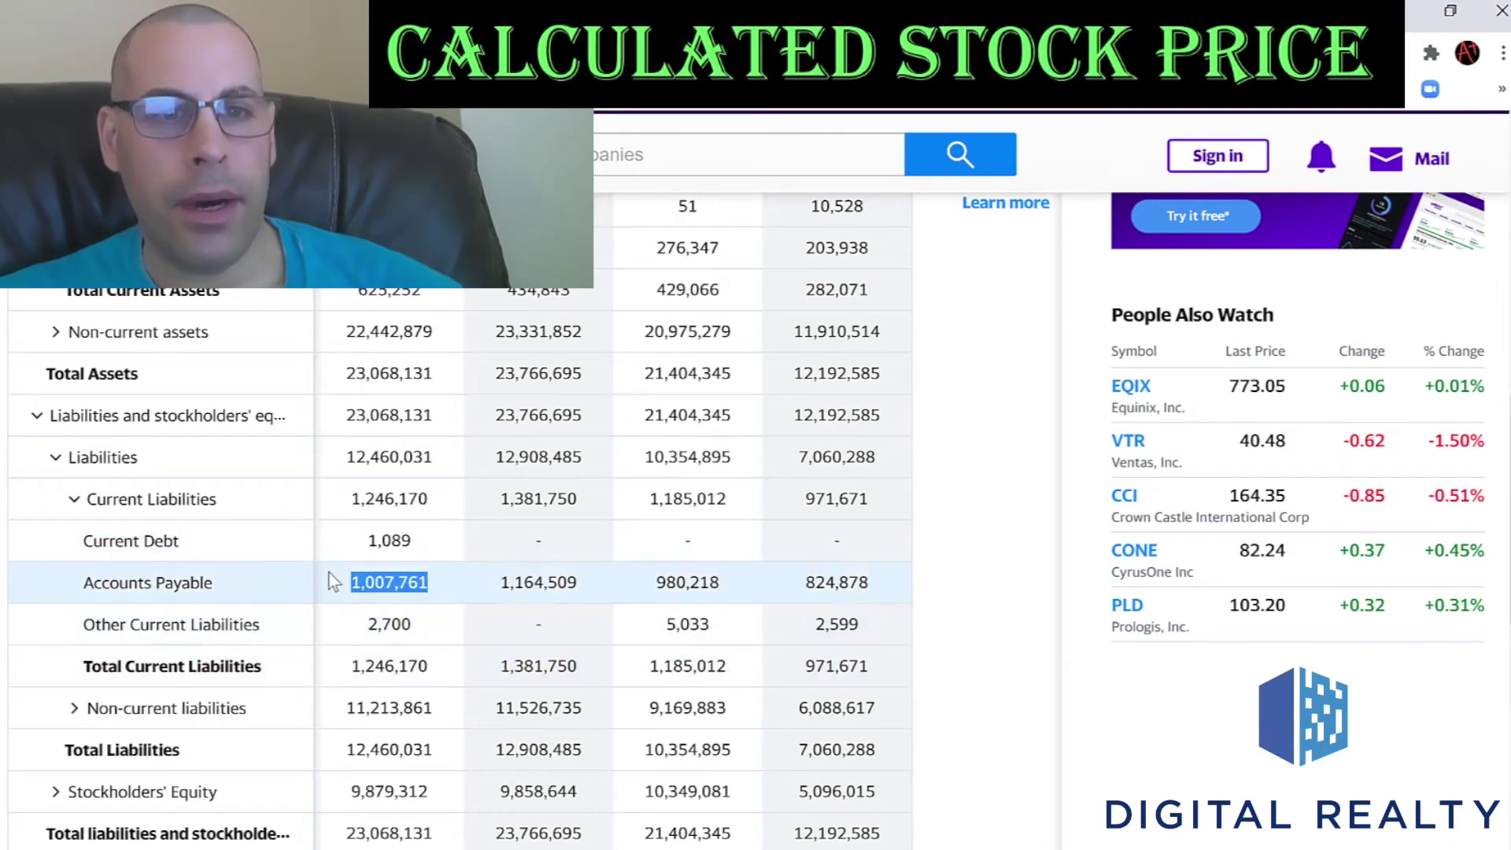
scroll(385, 598, down, 3)
click(373, 560)
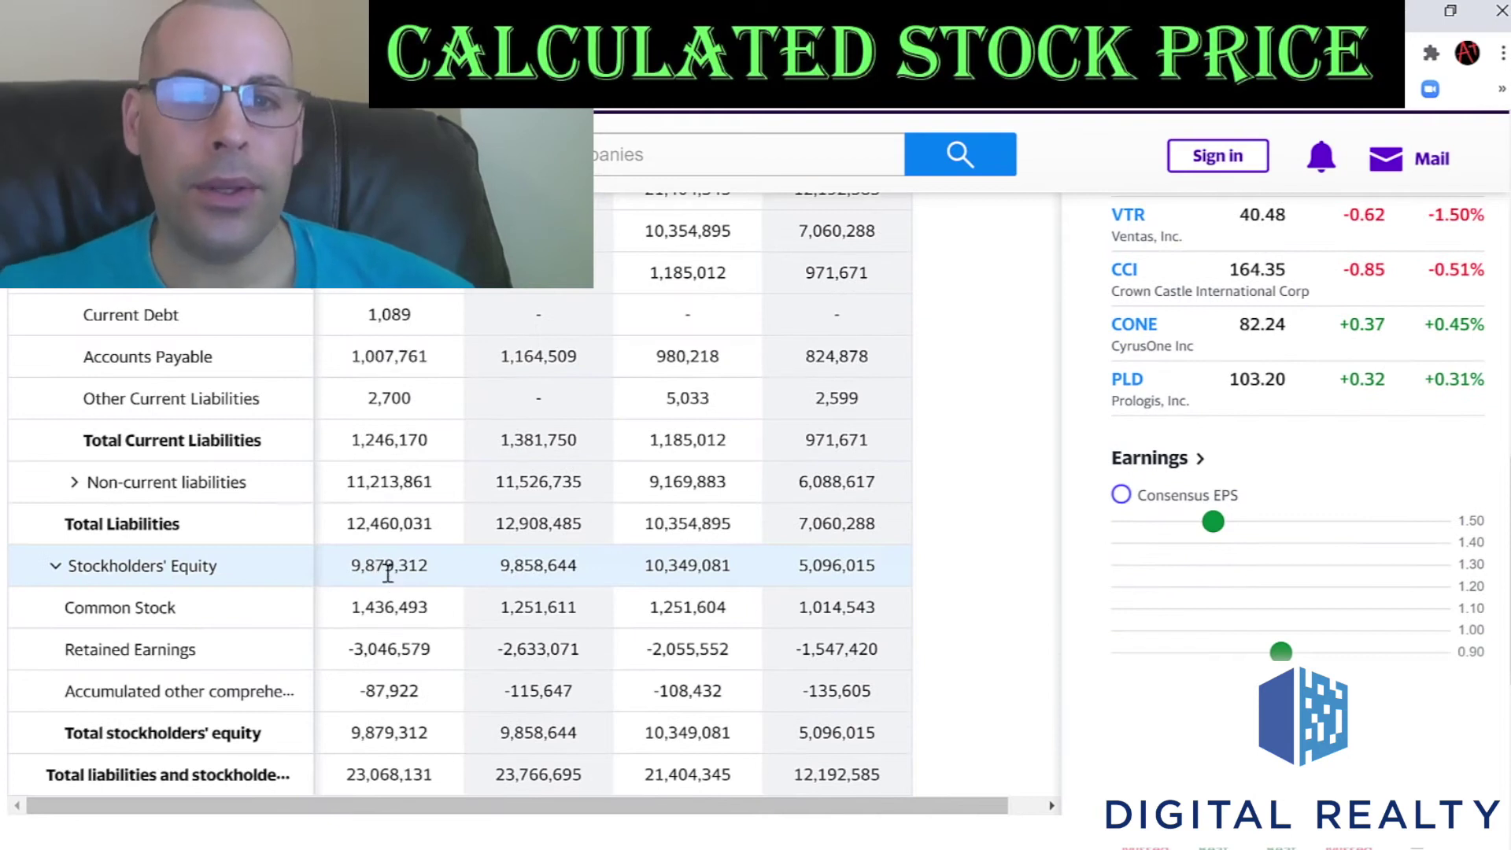
double_click(386, 565)
key(ctrl+c)
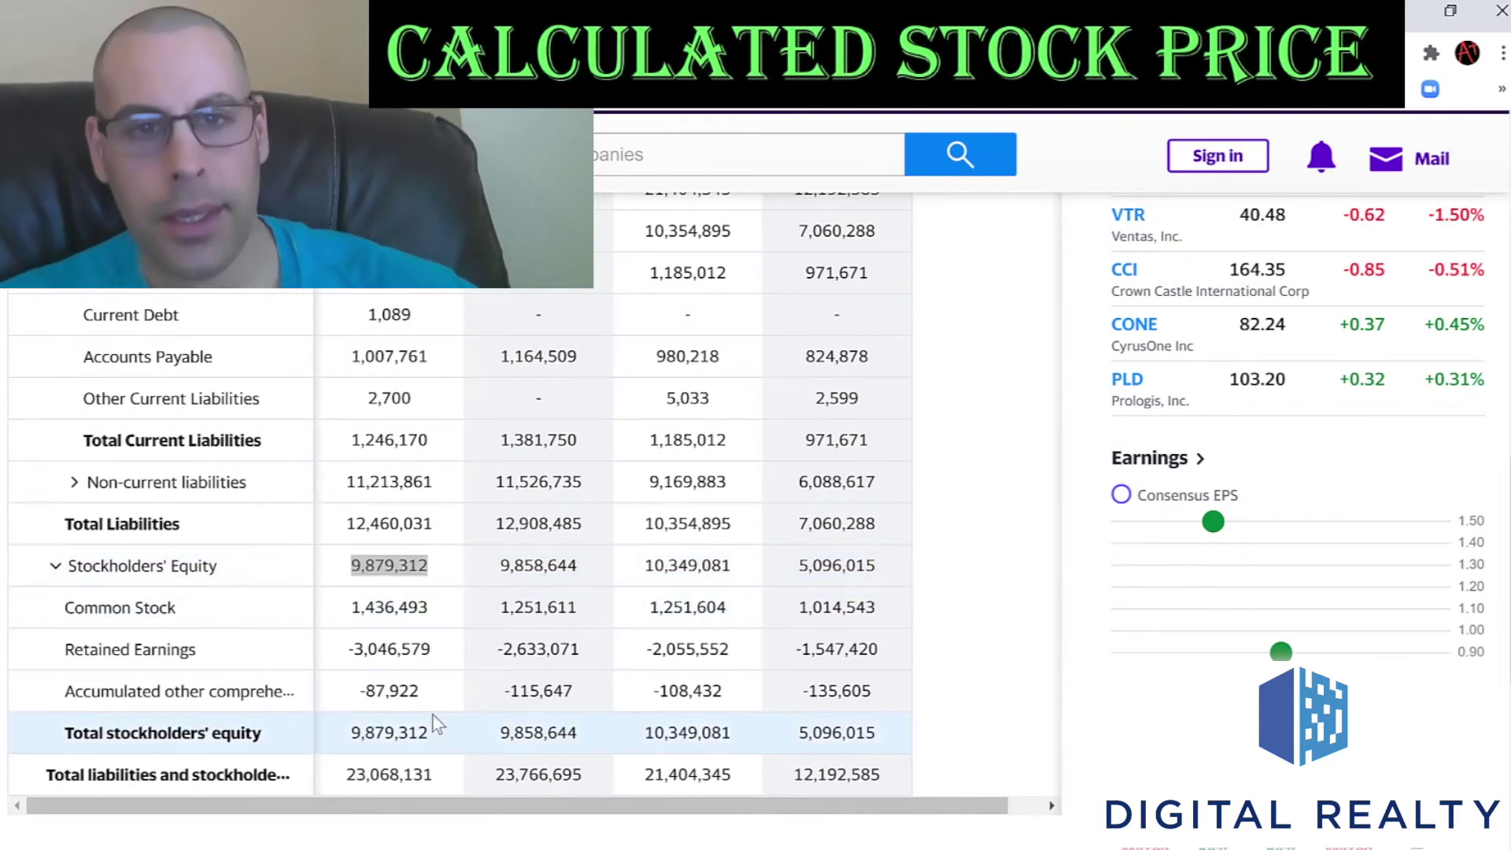
key(alt+Tab)
key(ctrl+v)
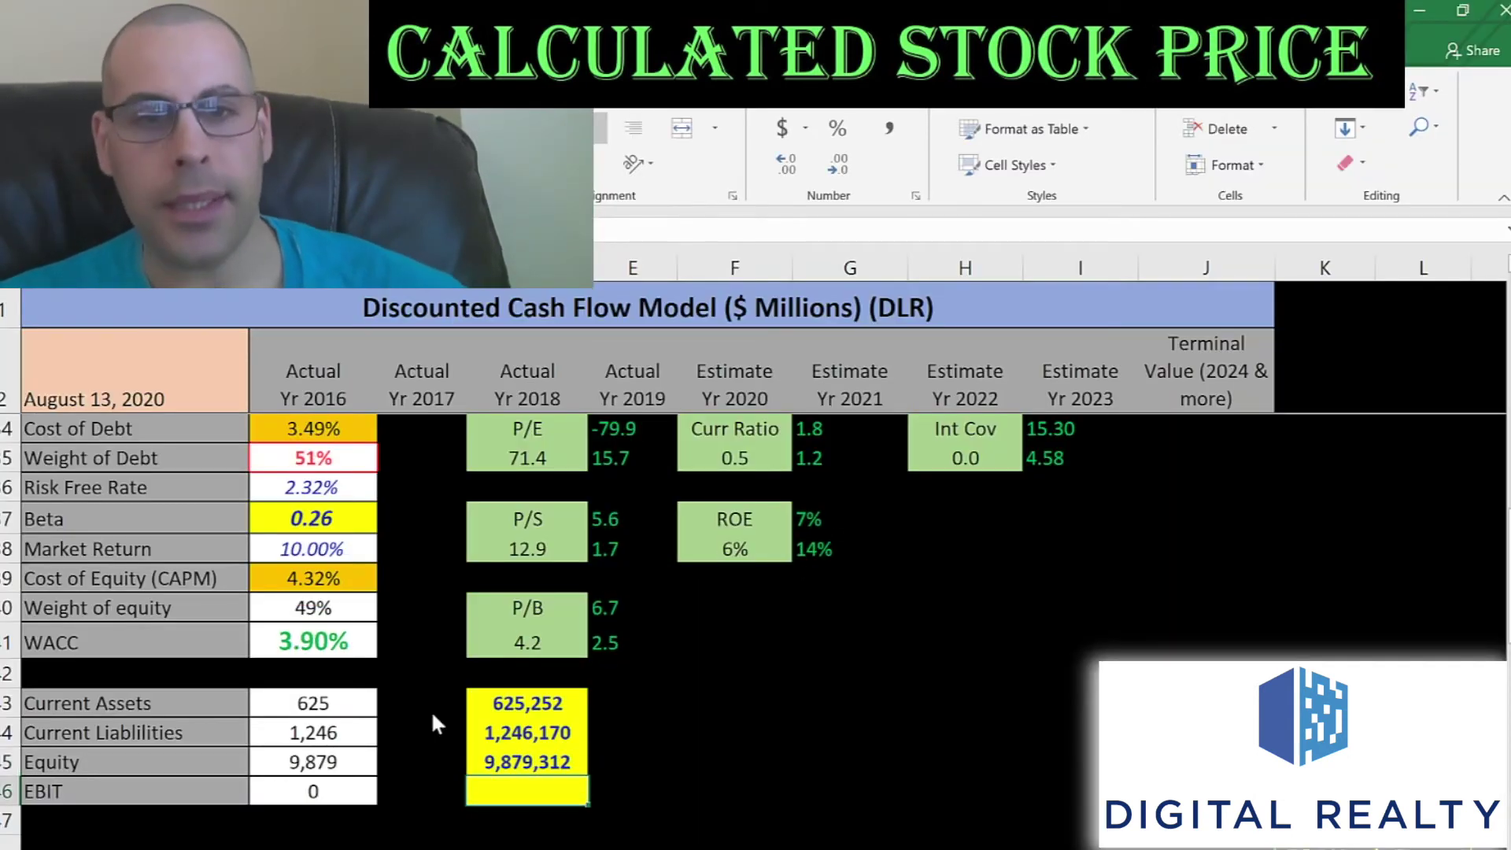
key(alt+Tab)
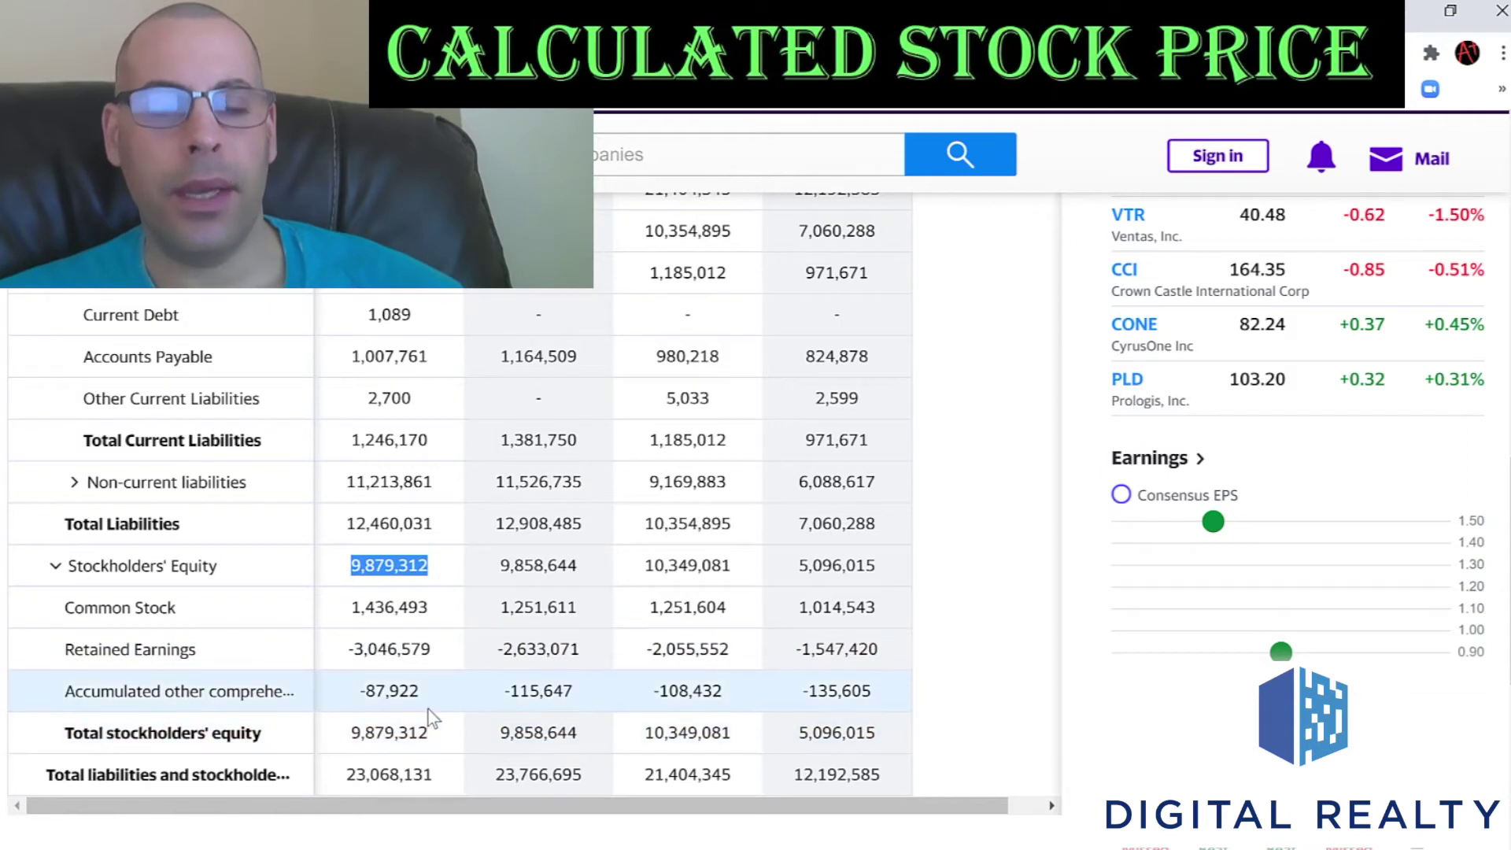
Step: Paste the 2019 operating income of 627,491 from the income statement into EBIT
scroll(245, 546, up, 1)
scroll(245, 546, up, 5)
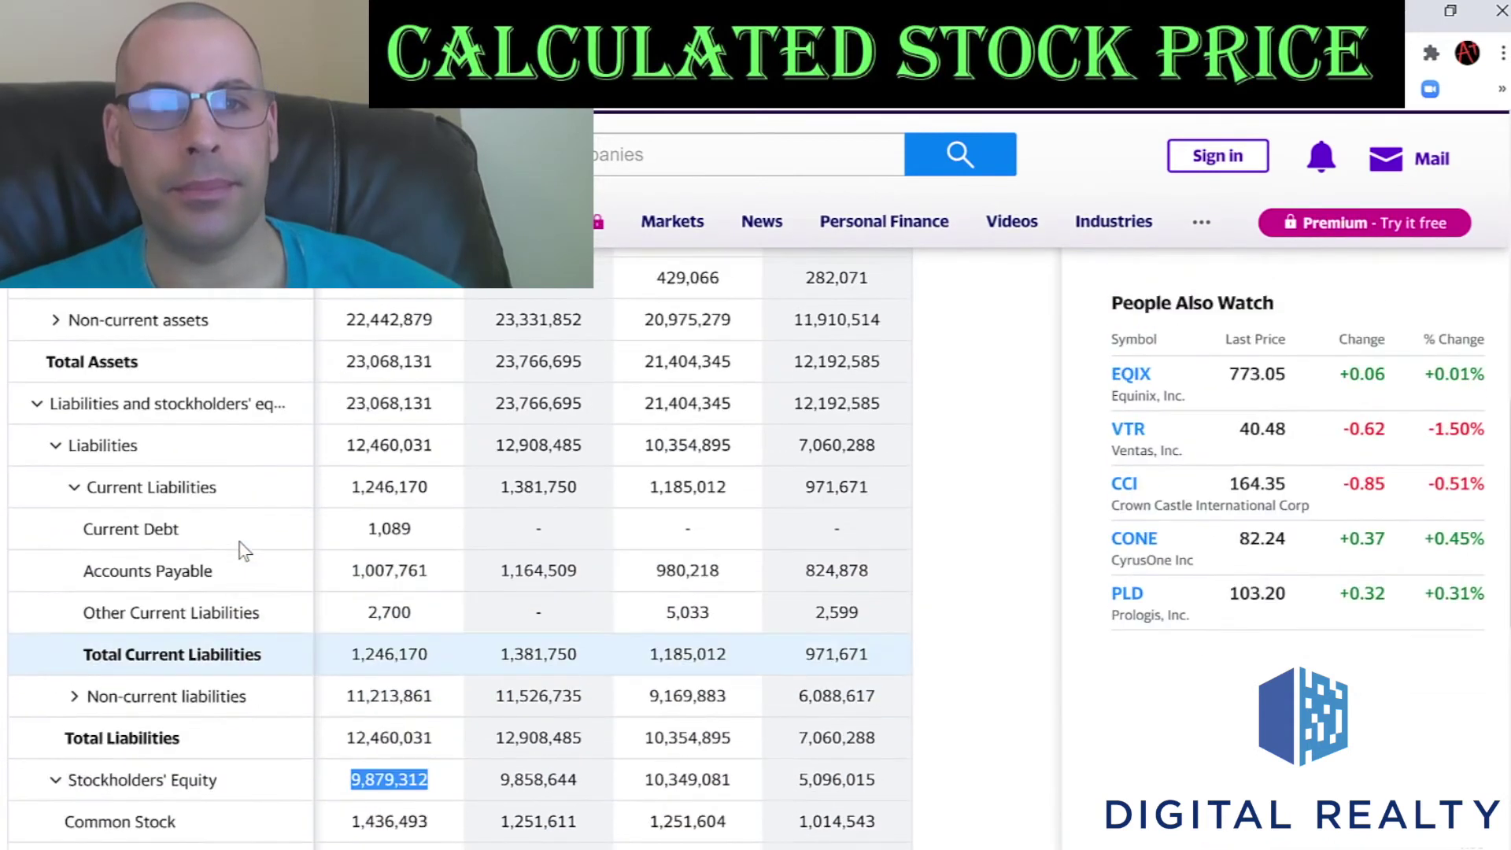
click(160, 502)
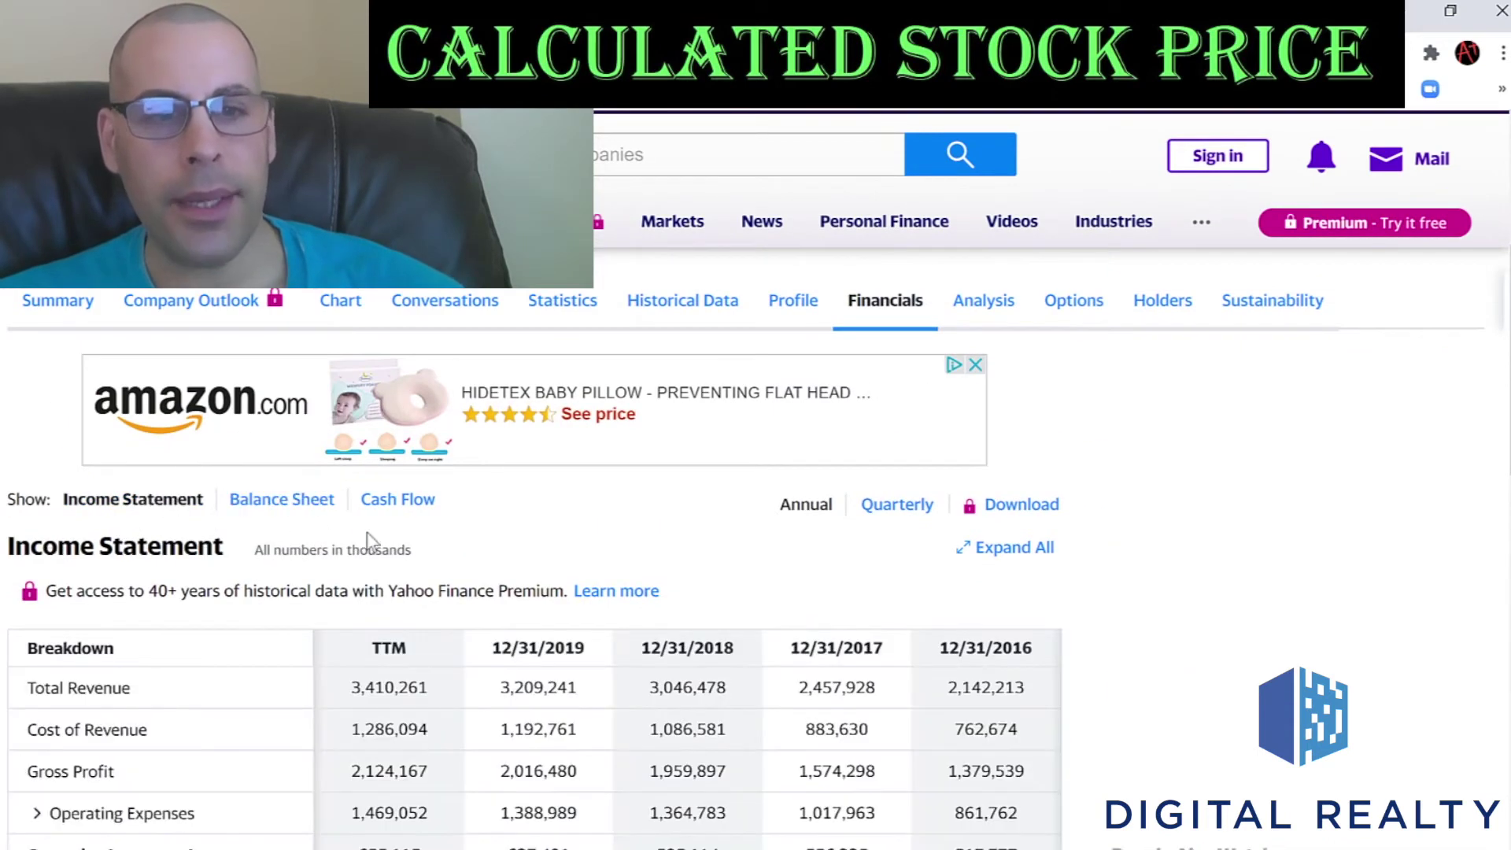
scroll(424, 414, down, 5)
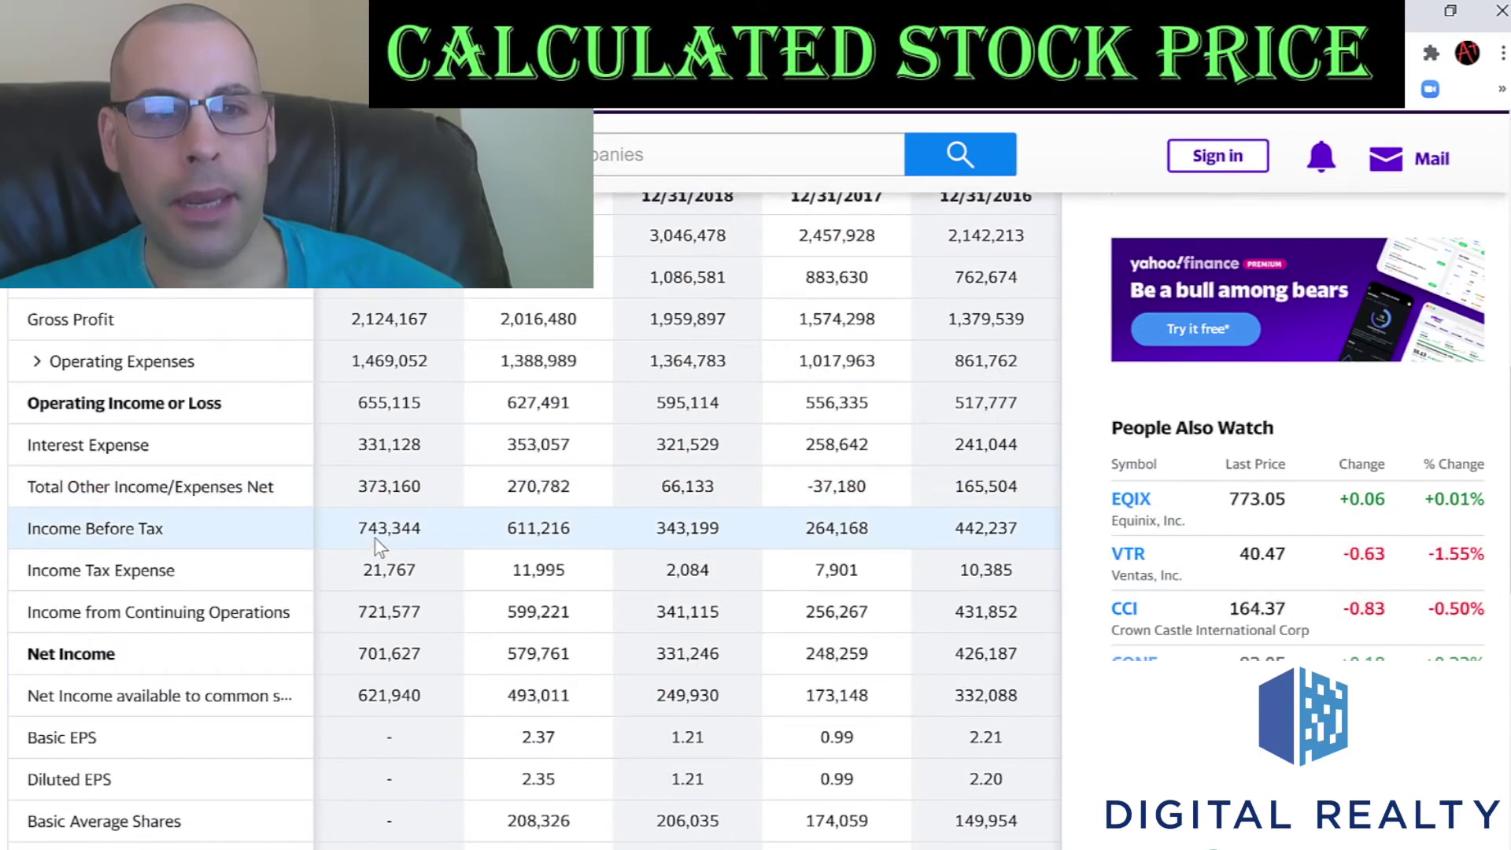
double_click(545, 404)
key(ctrl+c)
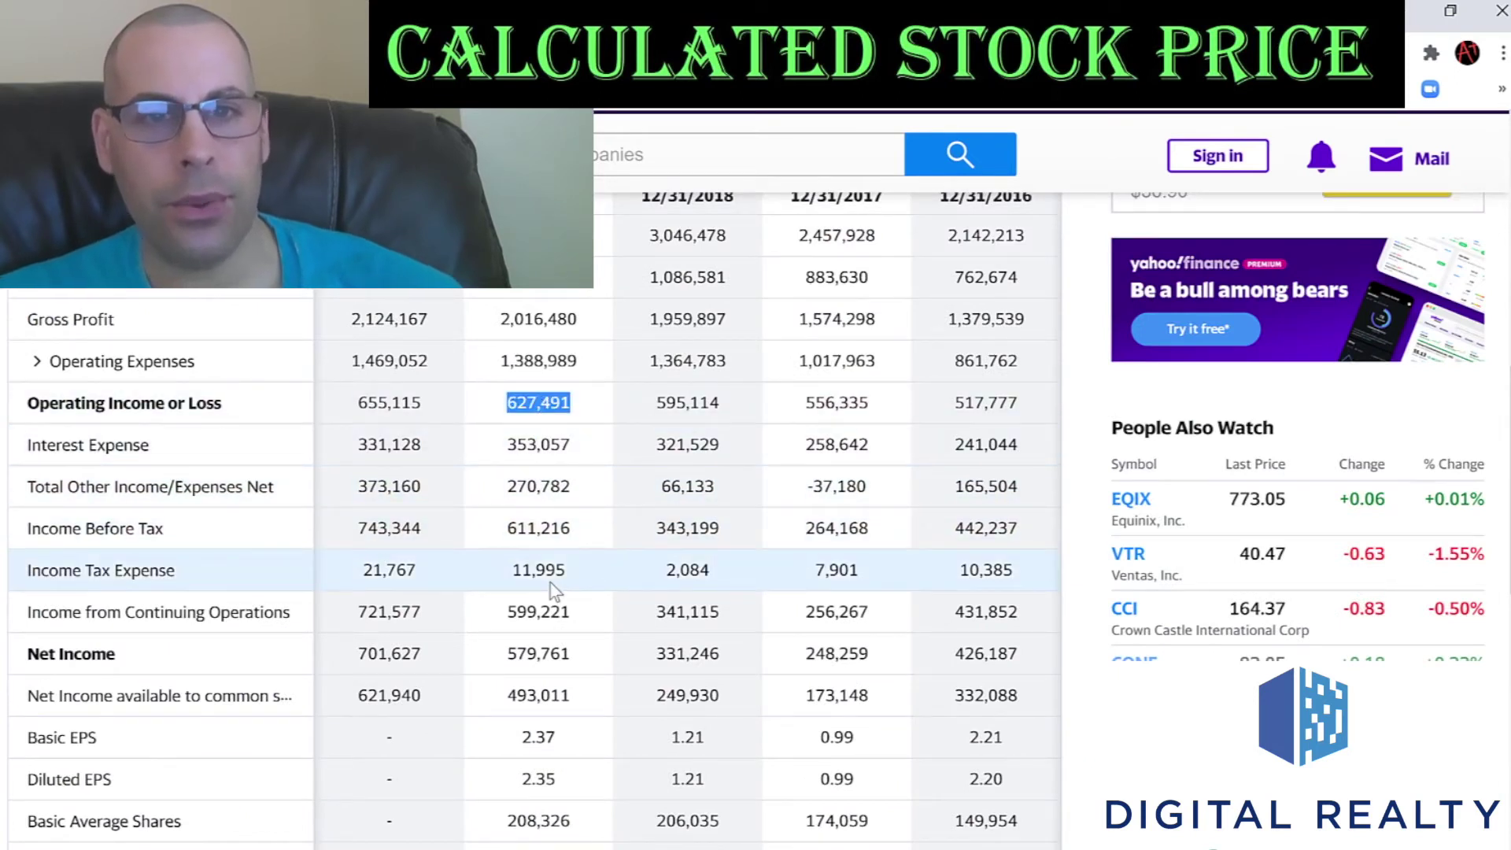
key(alt+Tab)
key(ctrl+v)
key(Return)
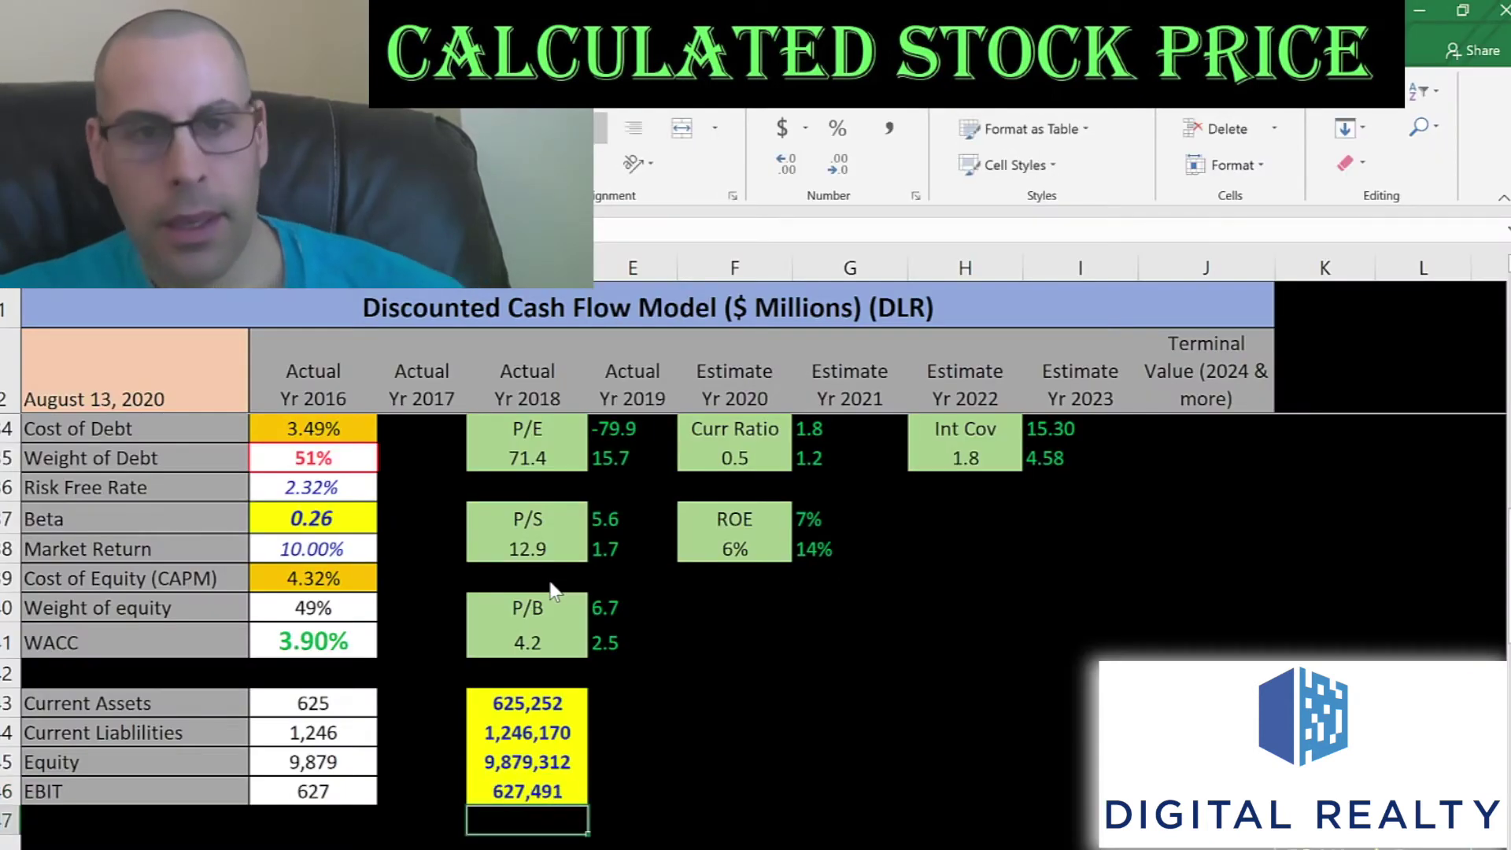
click(328, 466)
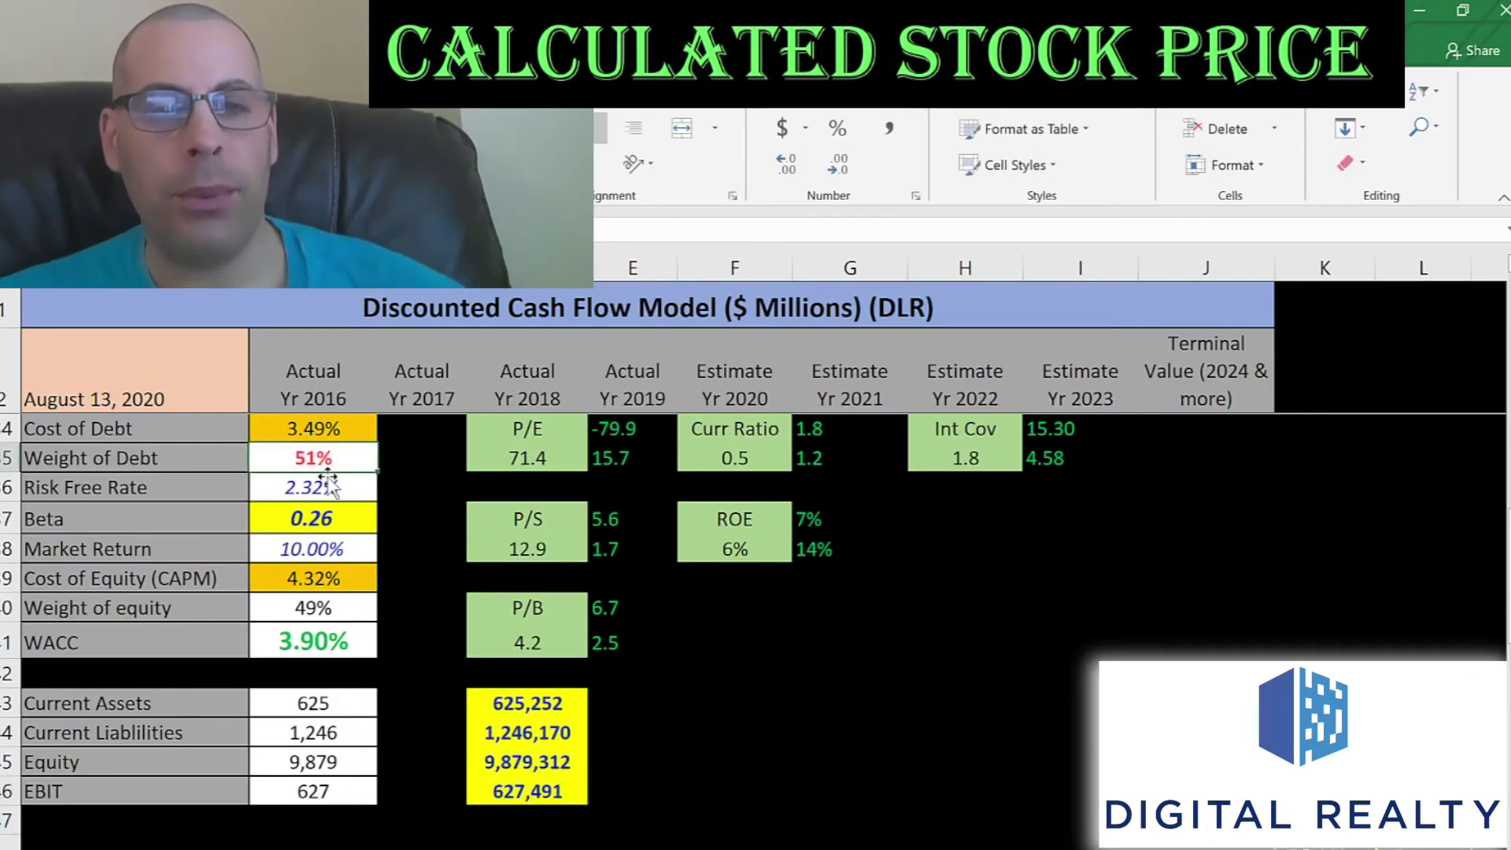
key(ctrl+c)
key(Up)
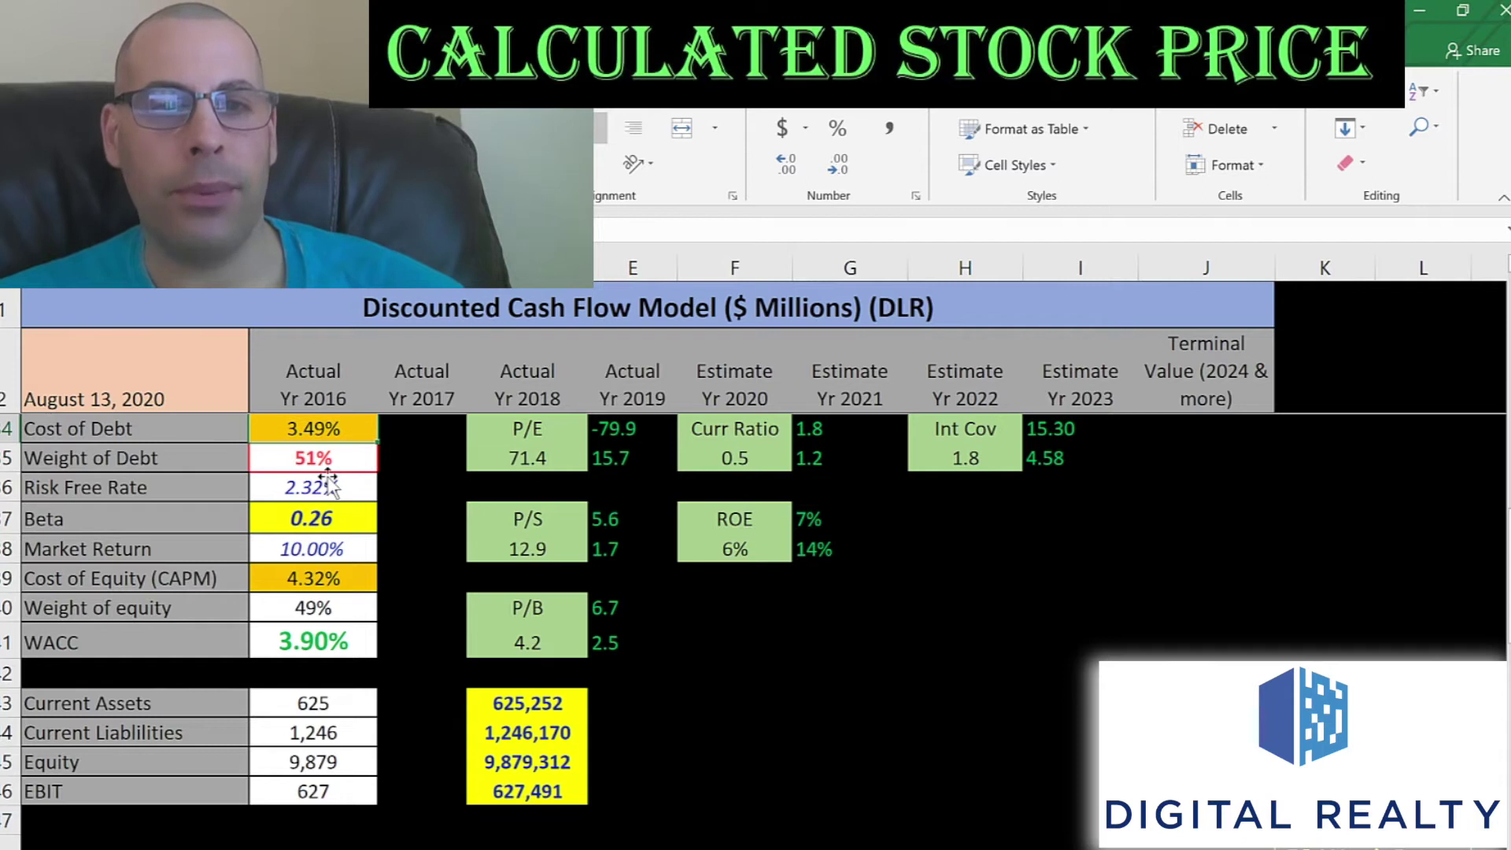
click(315, 610)
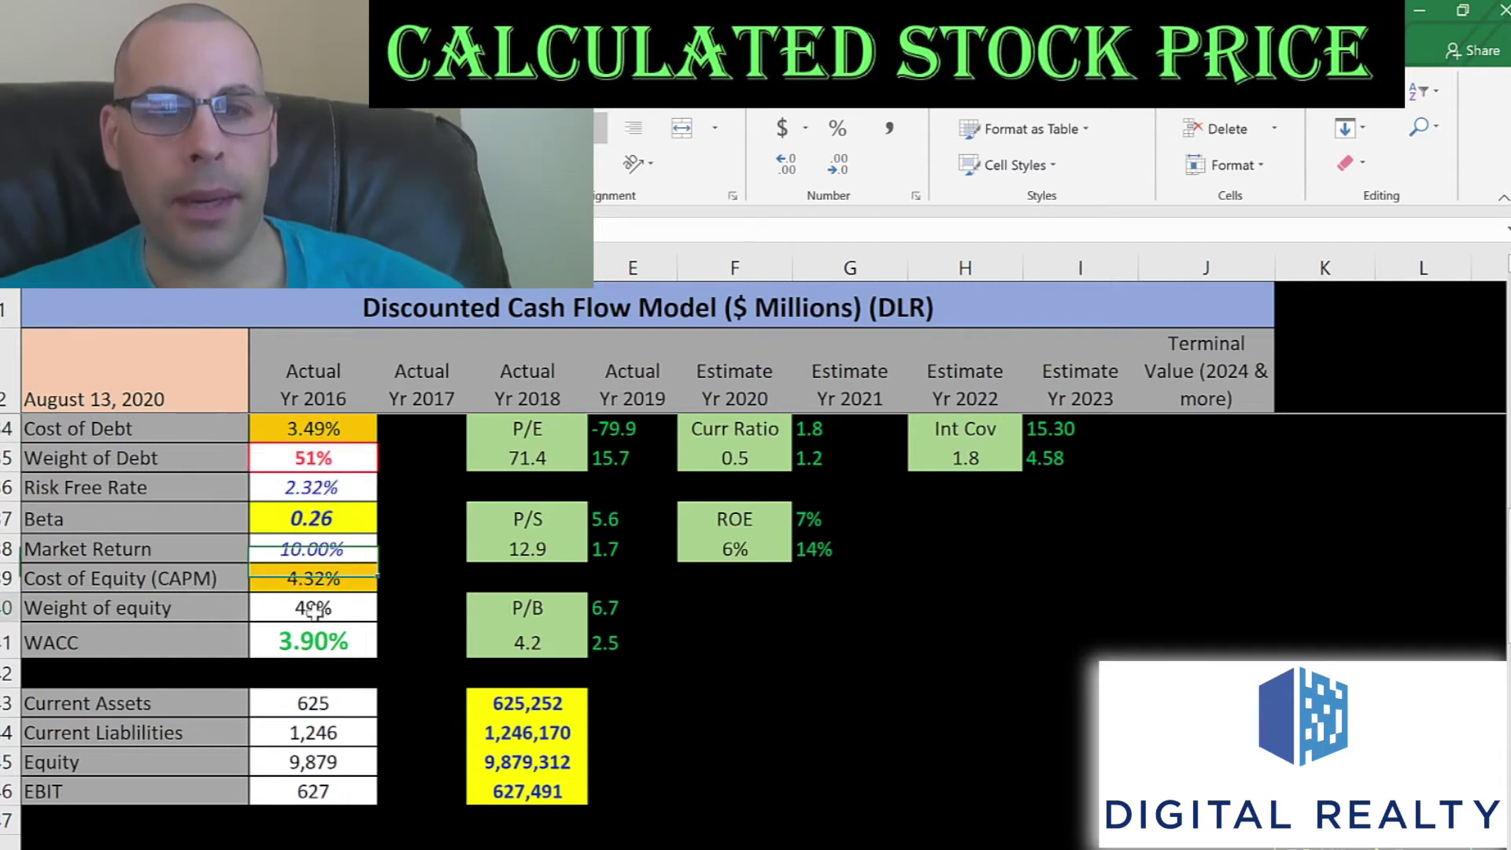
key(Up)
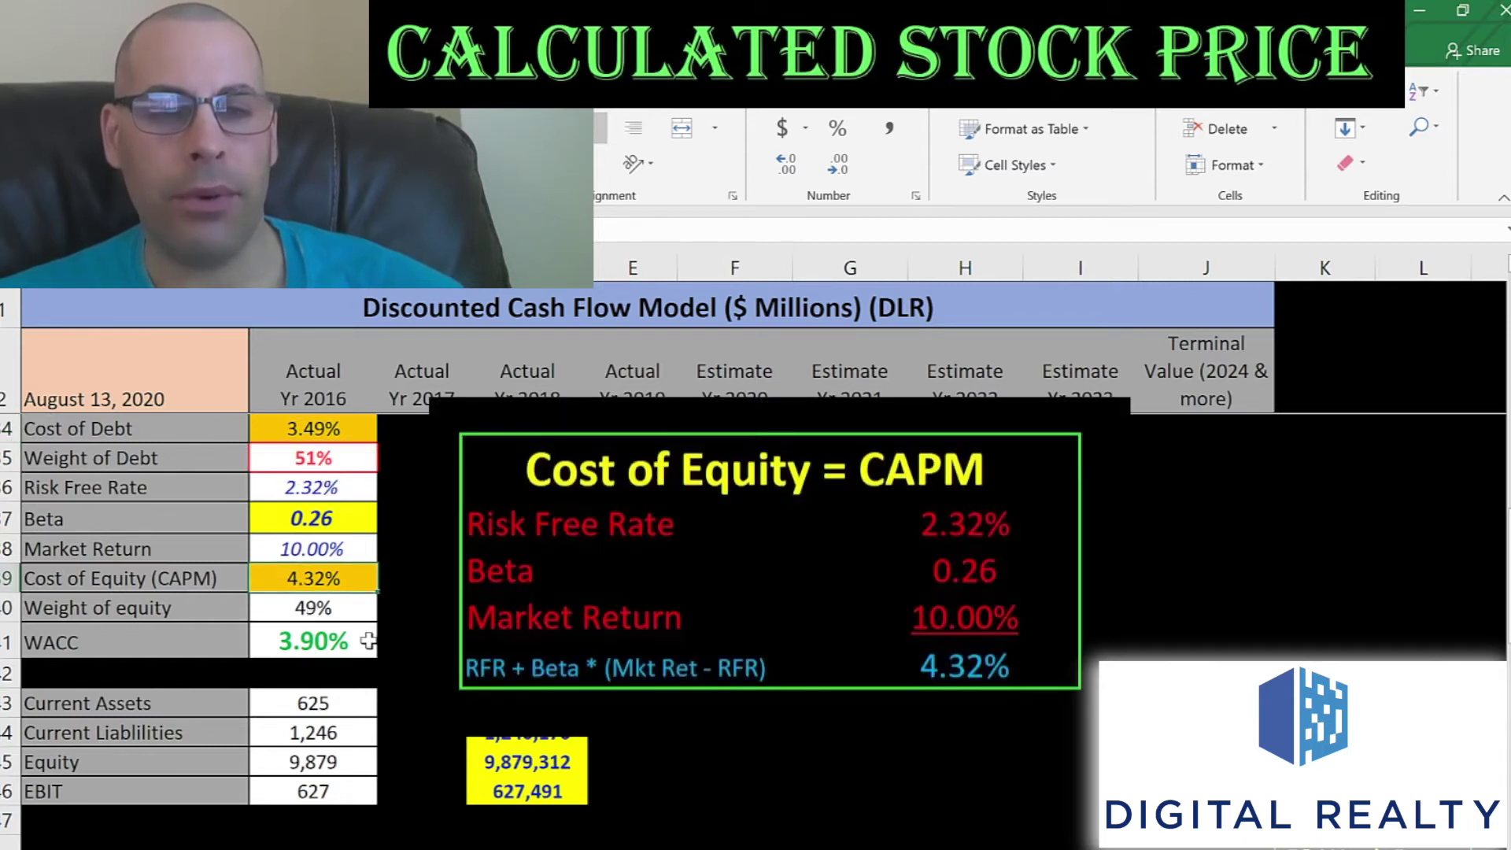
click(319, 637)
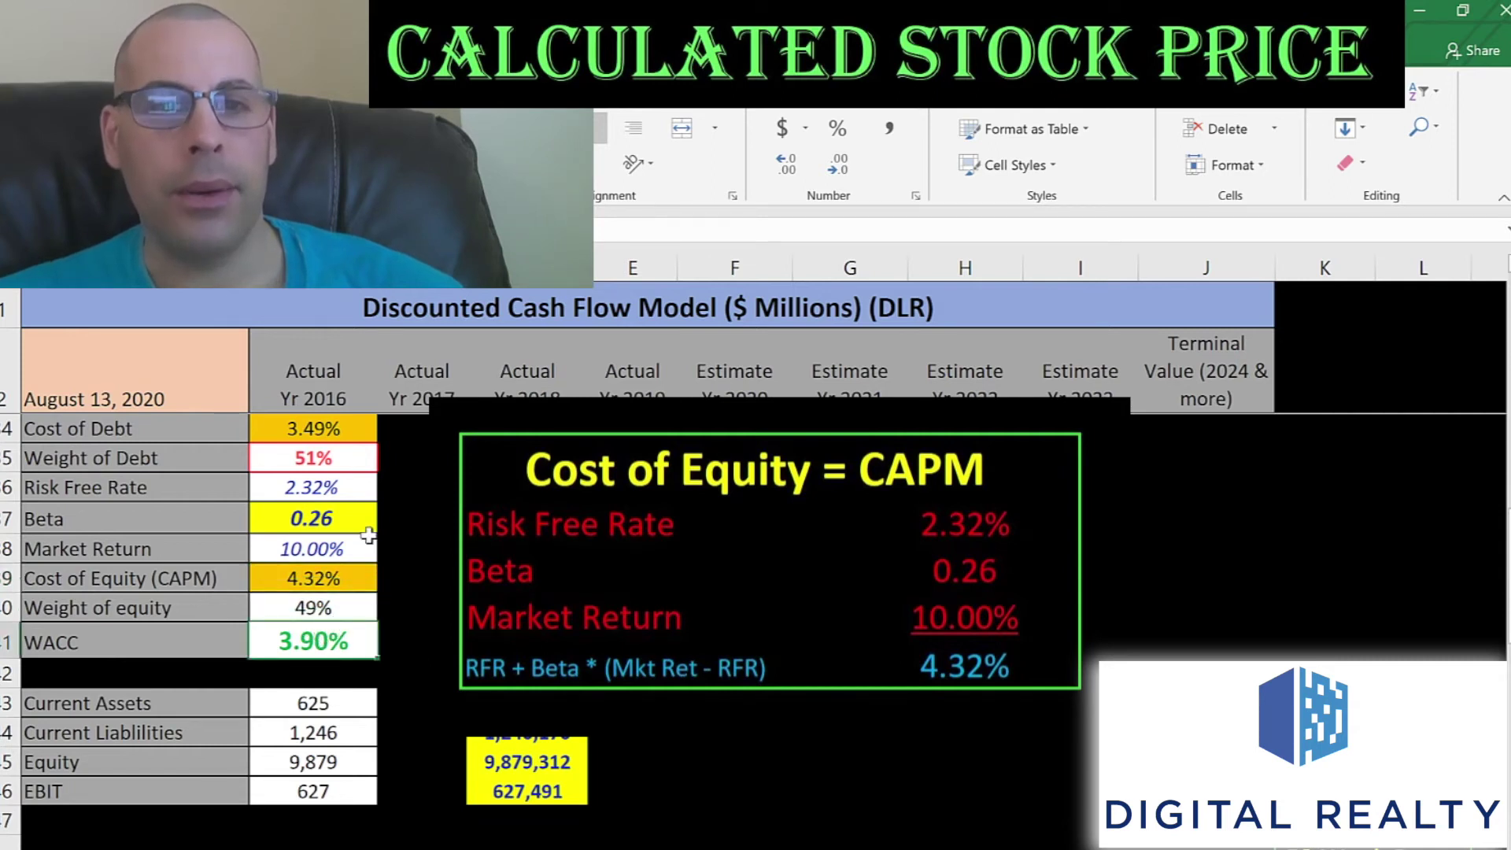
click(284, 430)
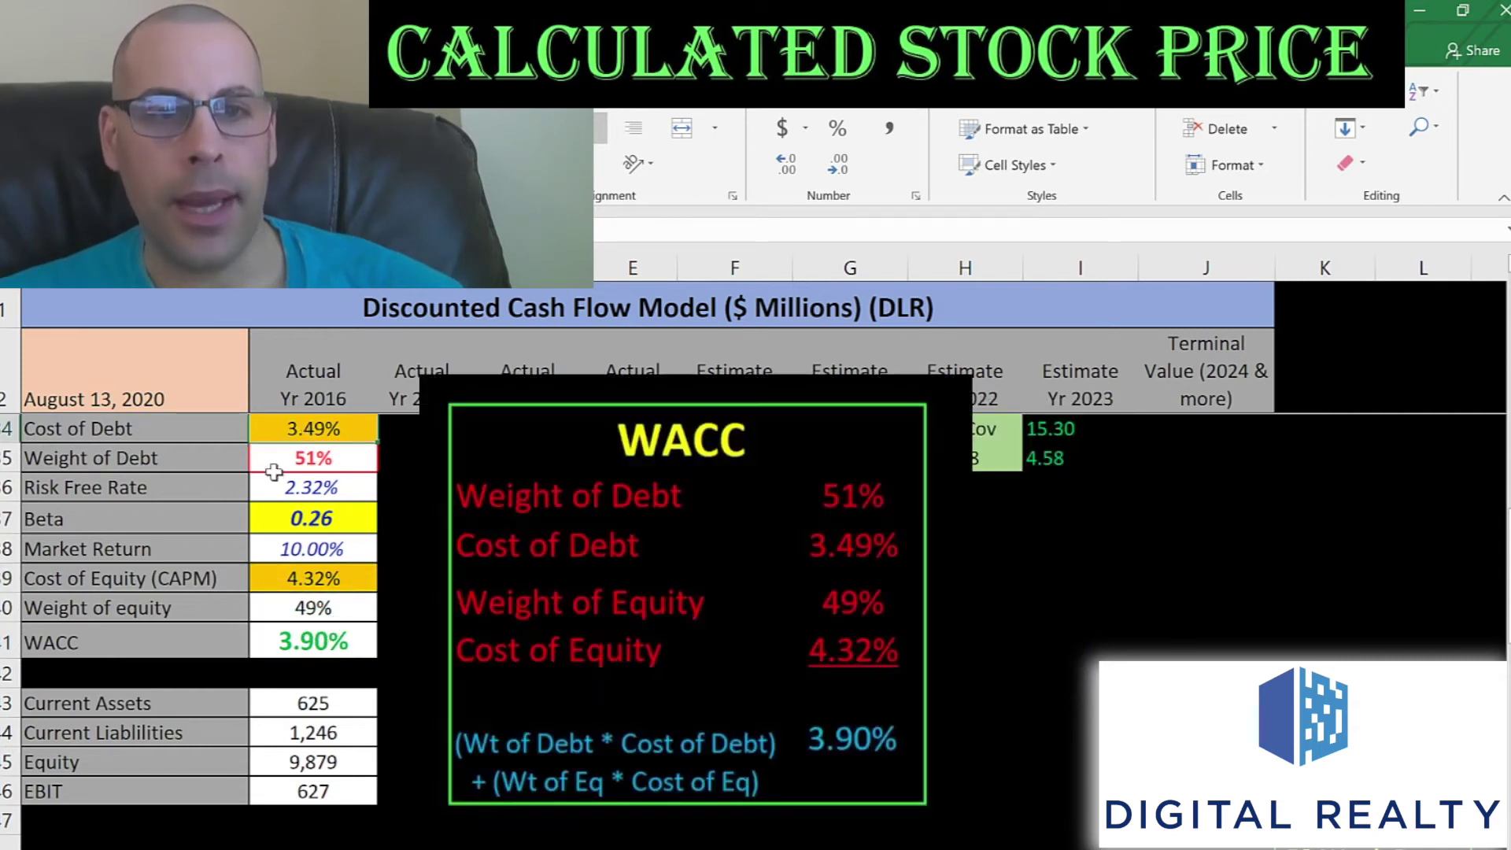
click(274, 580)
click(340, 650)
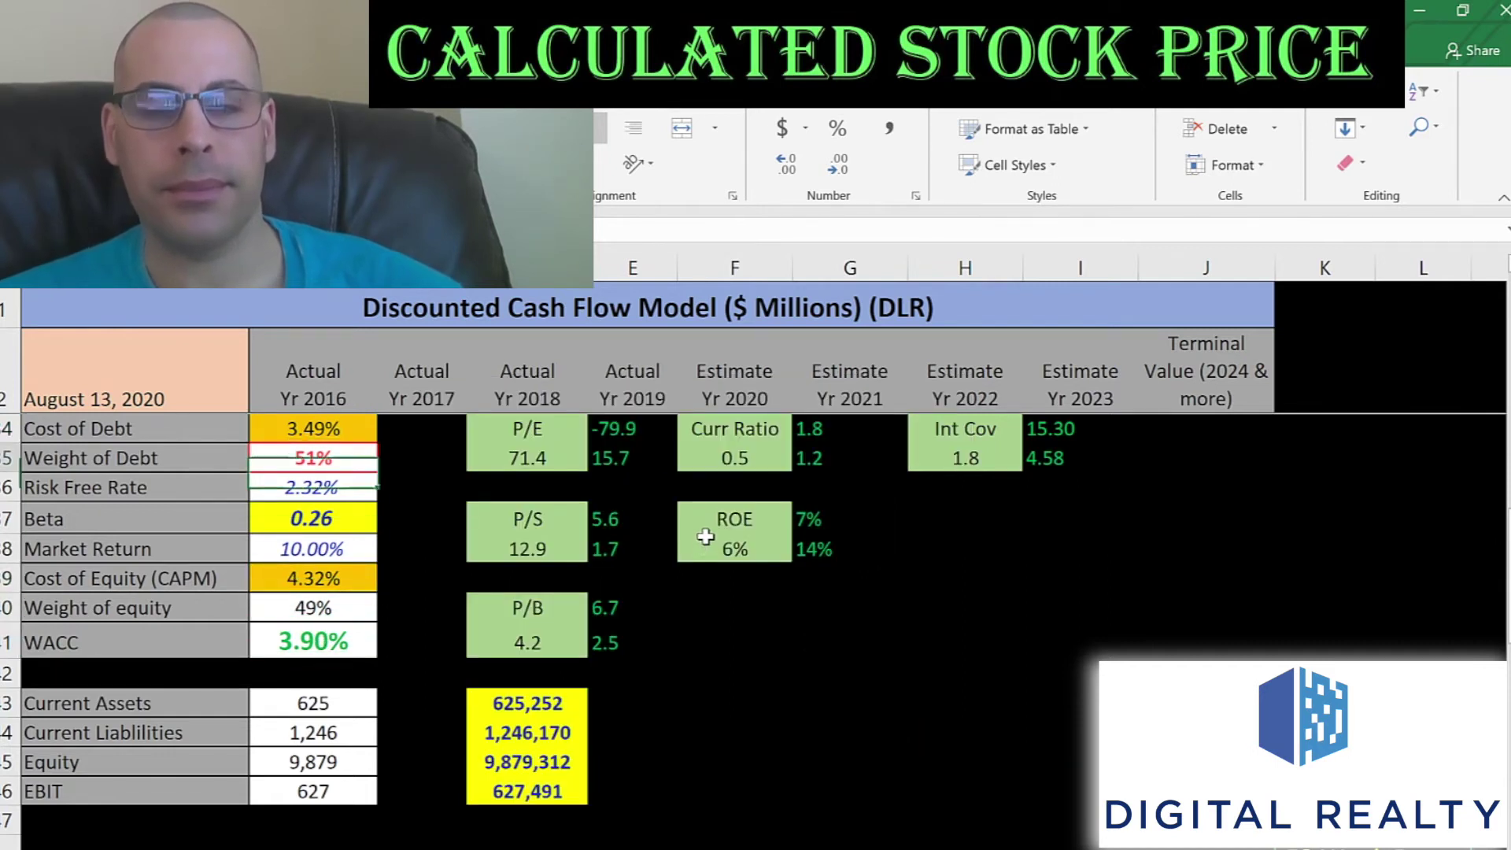
scroll(694, 513, up, 7)
key(ctrl+z)
click(708, 429)
key(Right)
key(Right)
key(Right)
drag(734, 429, 1081, 429)
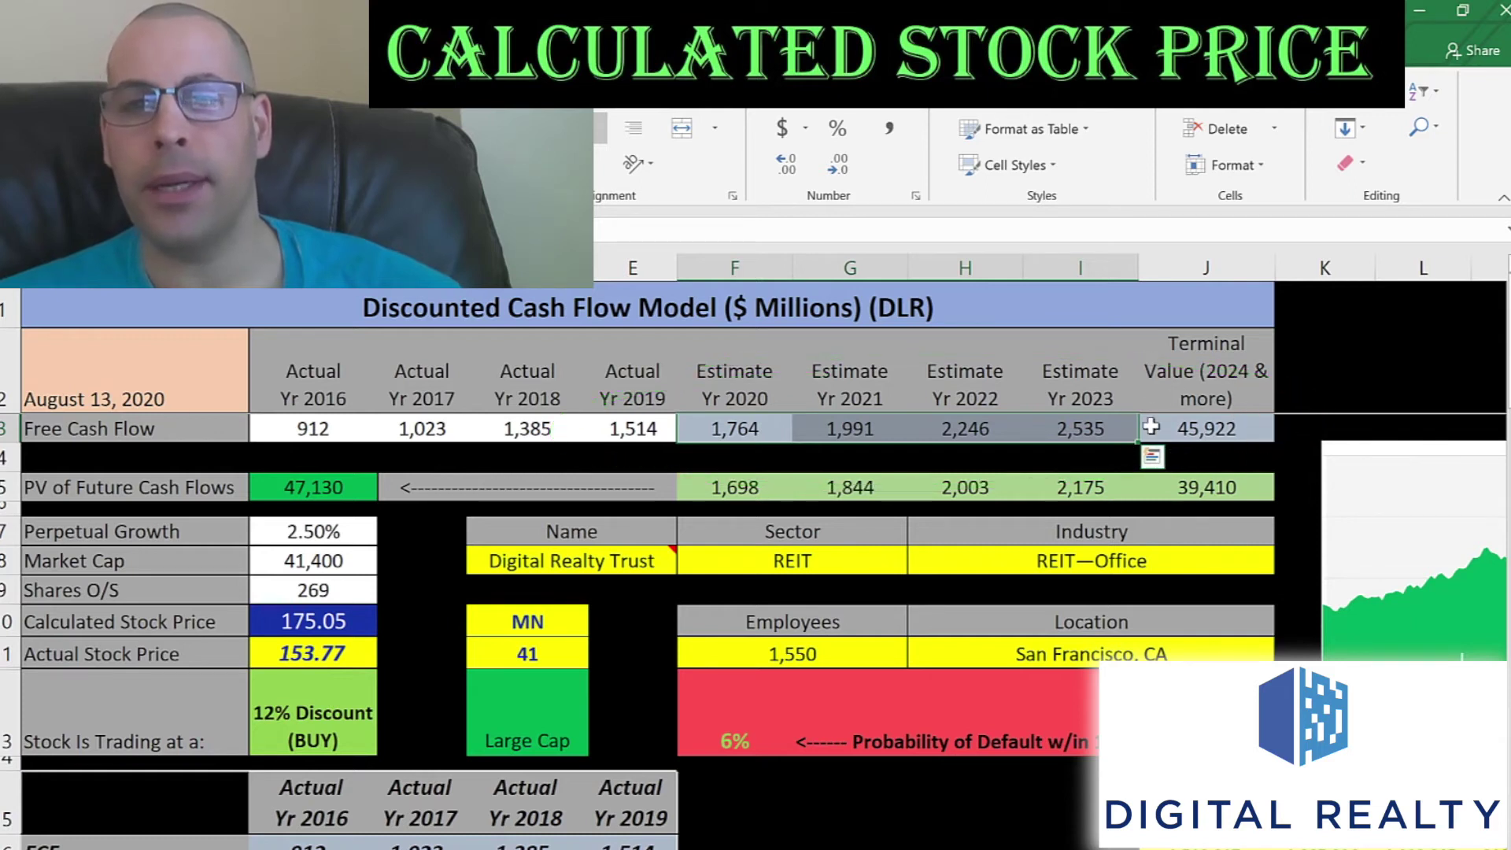
drag(1216, 482, 708, 487)
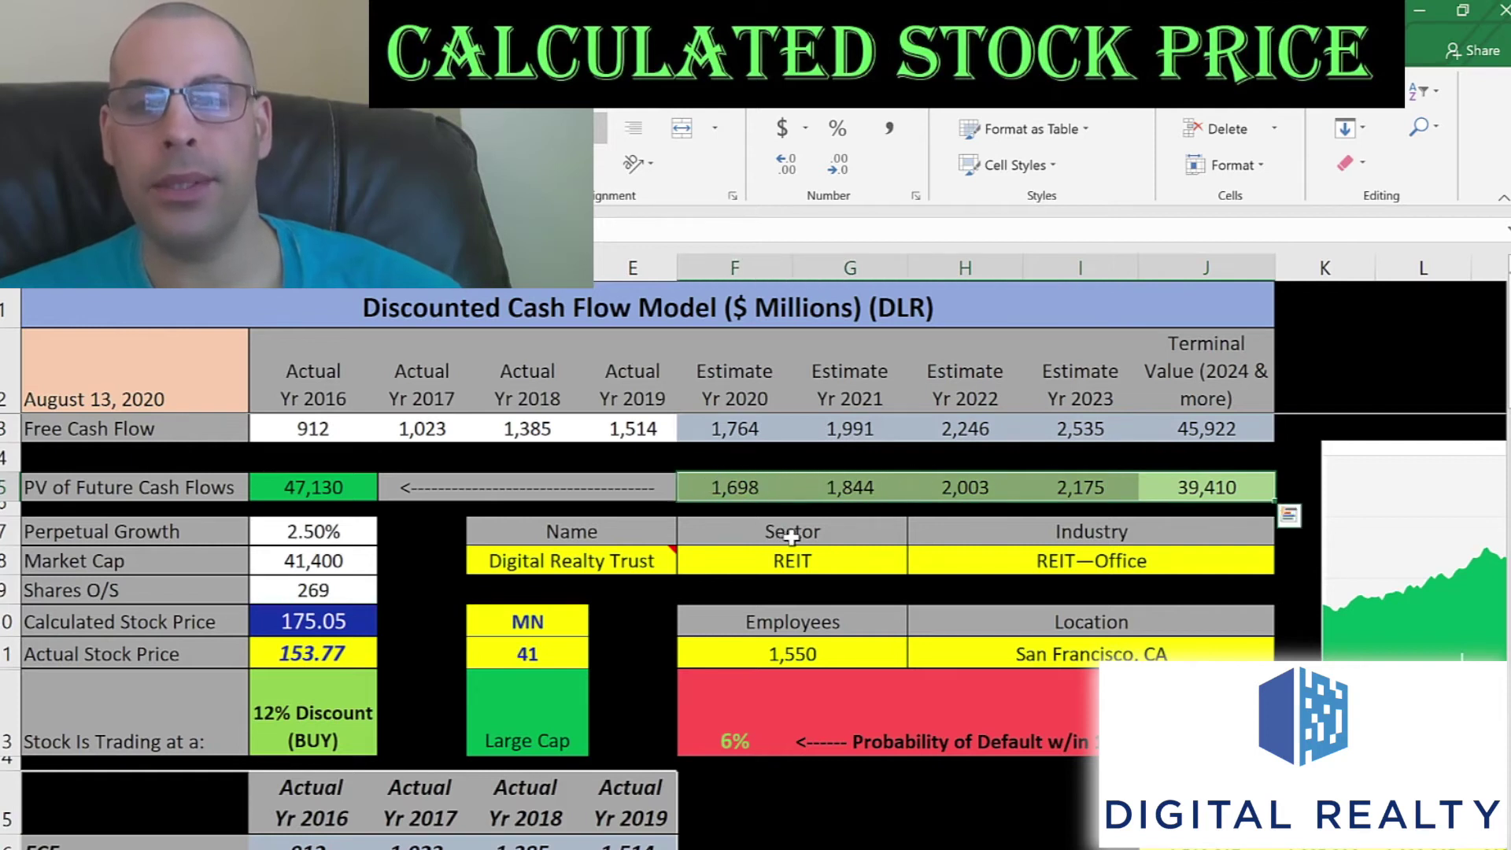
drag(1204, 486, 708, 484)
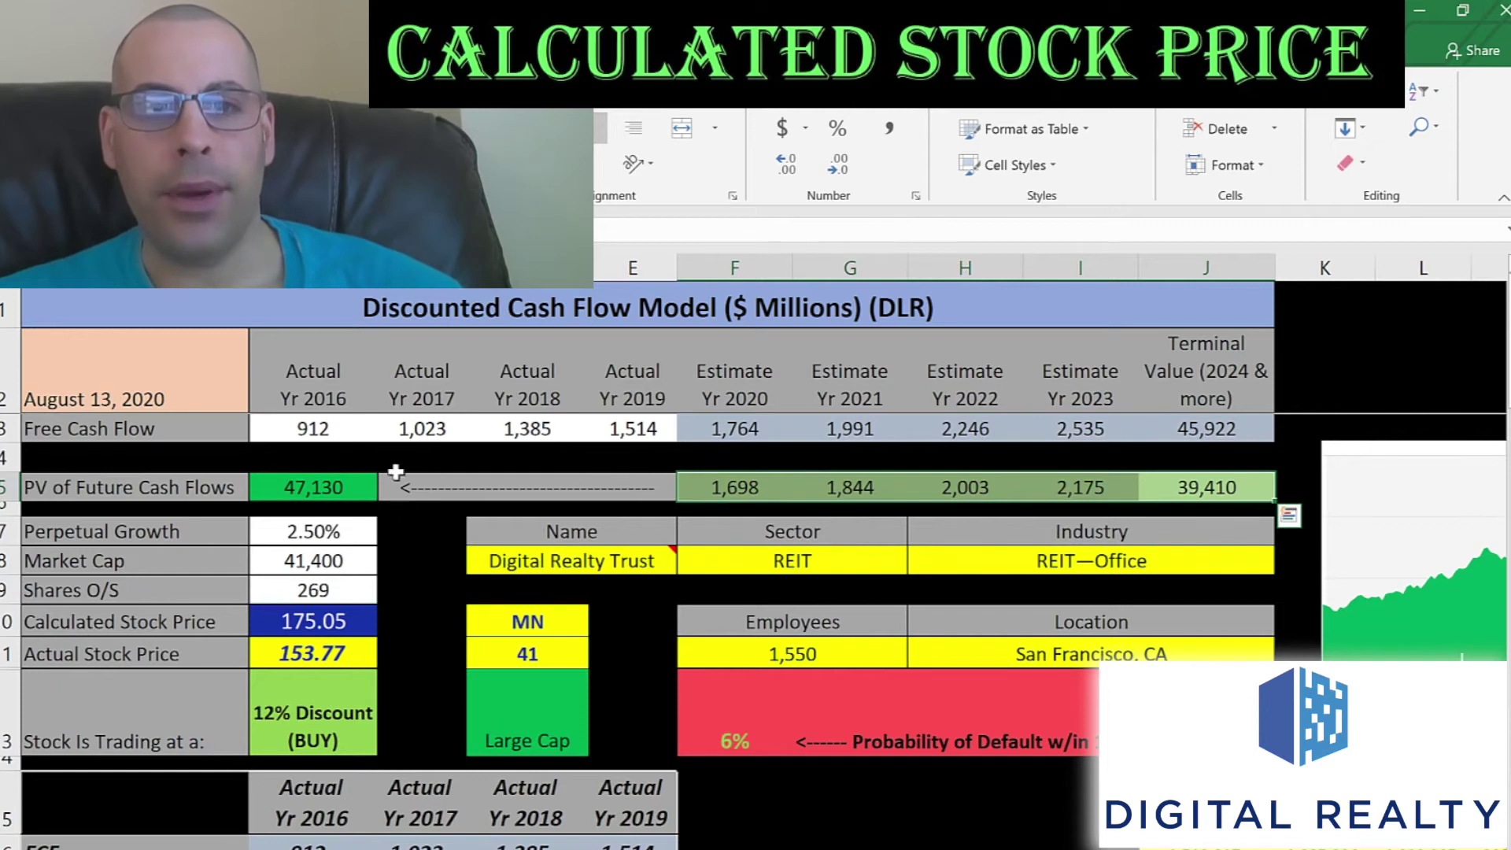
click(330, 615)
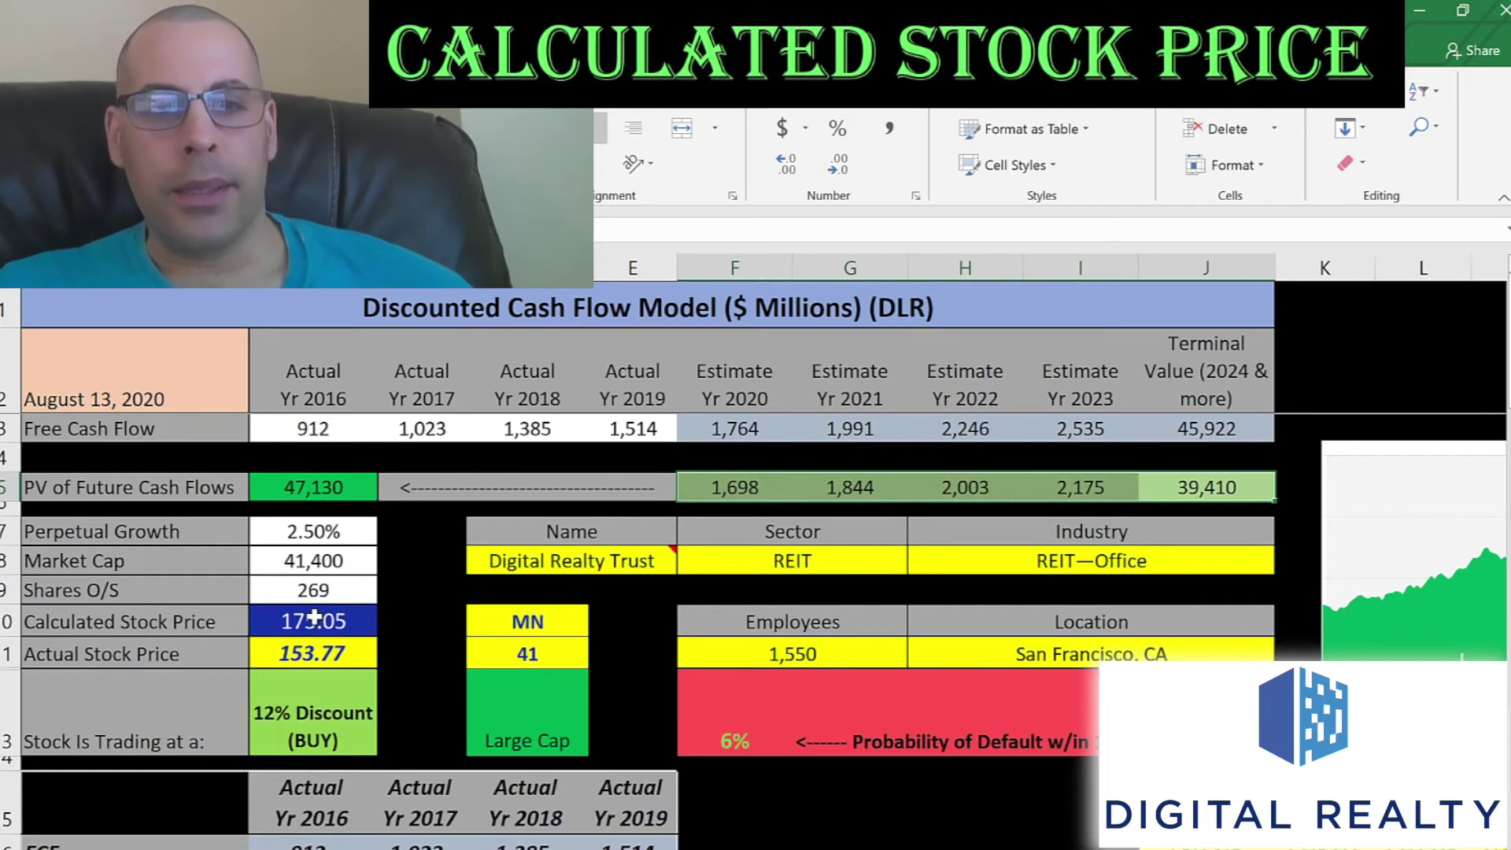
click(330, 615)
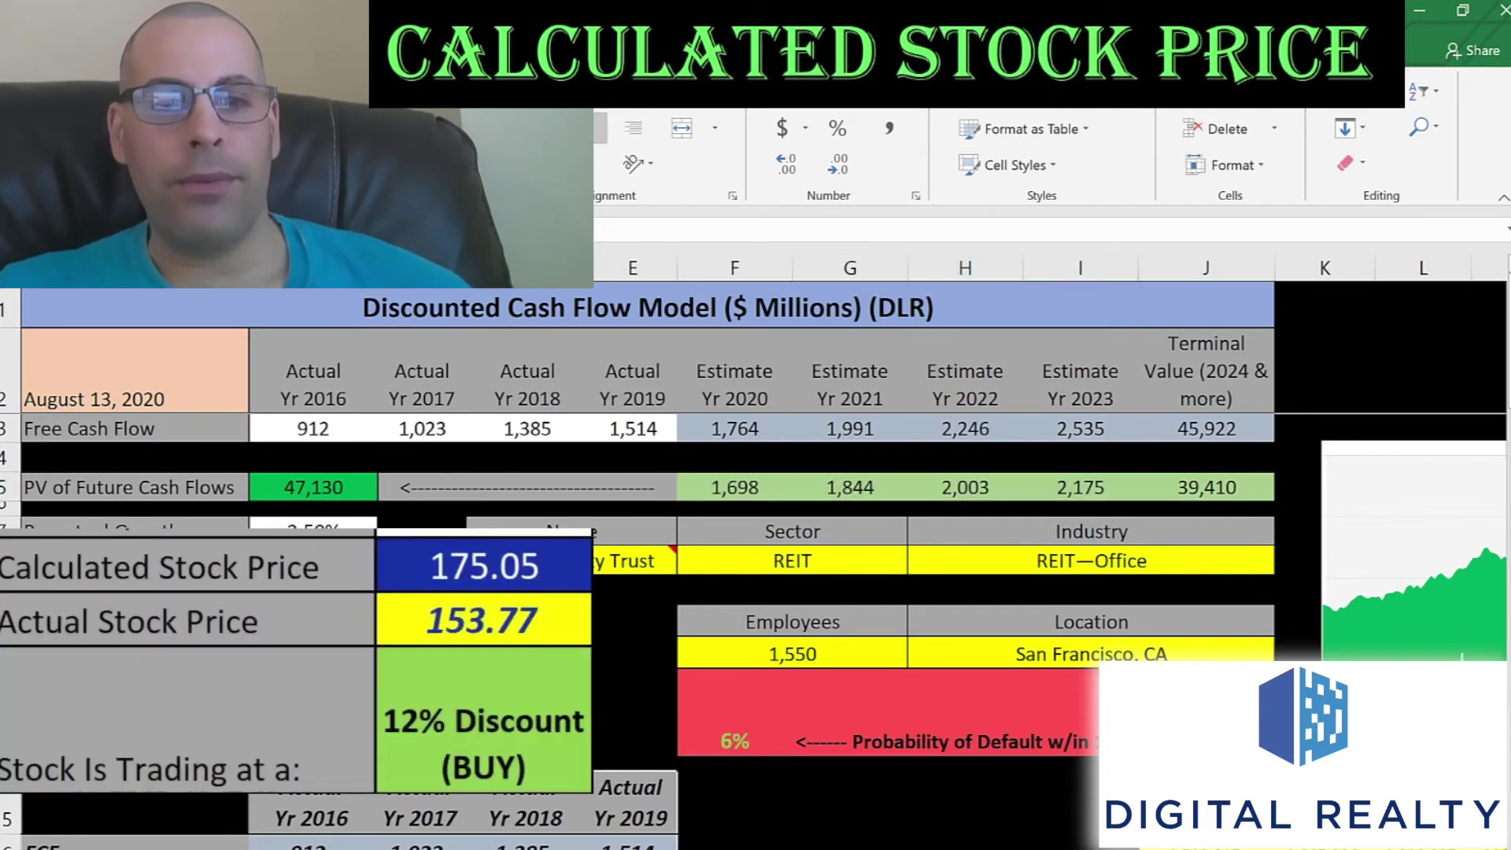
click(484, 740)
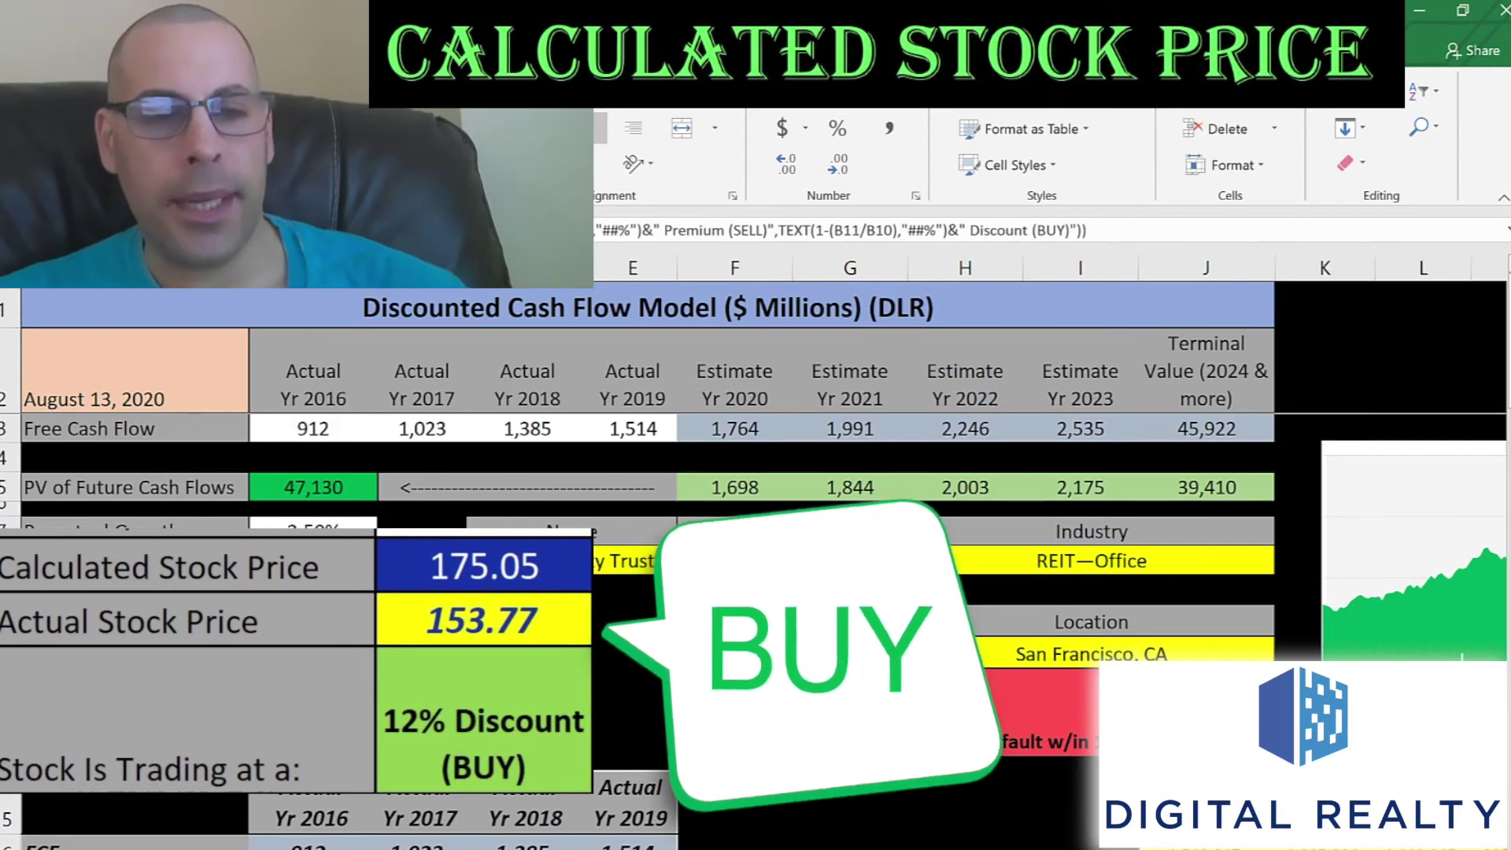
key(alt+Tab)
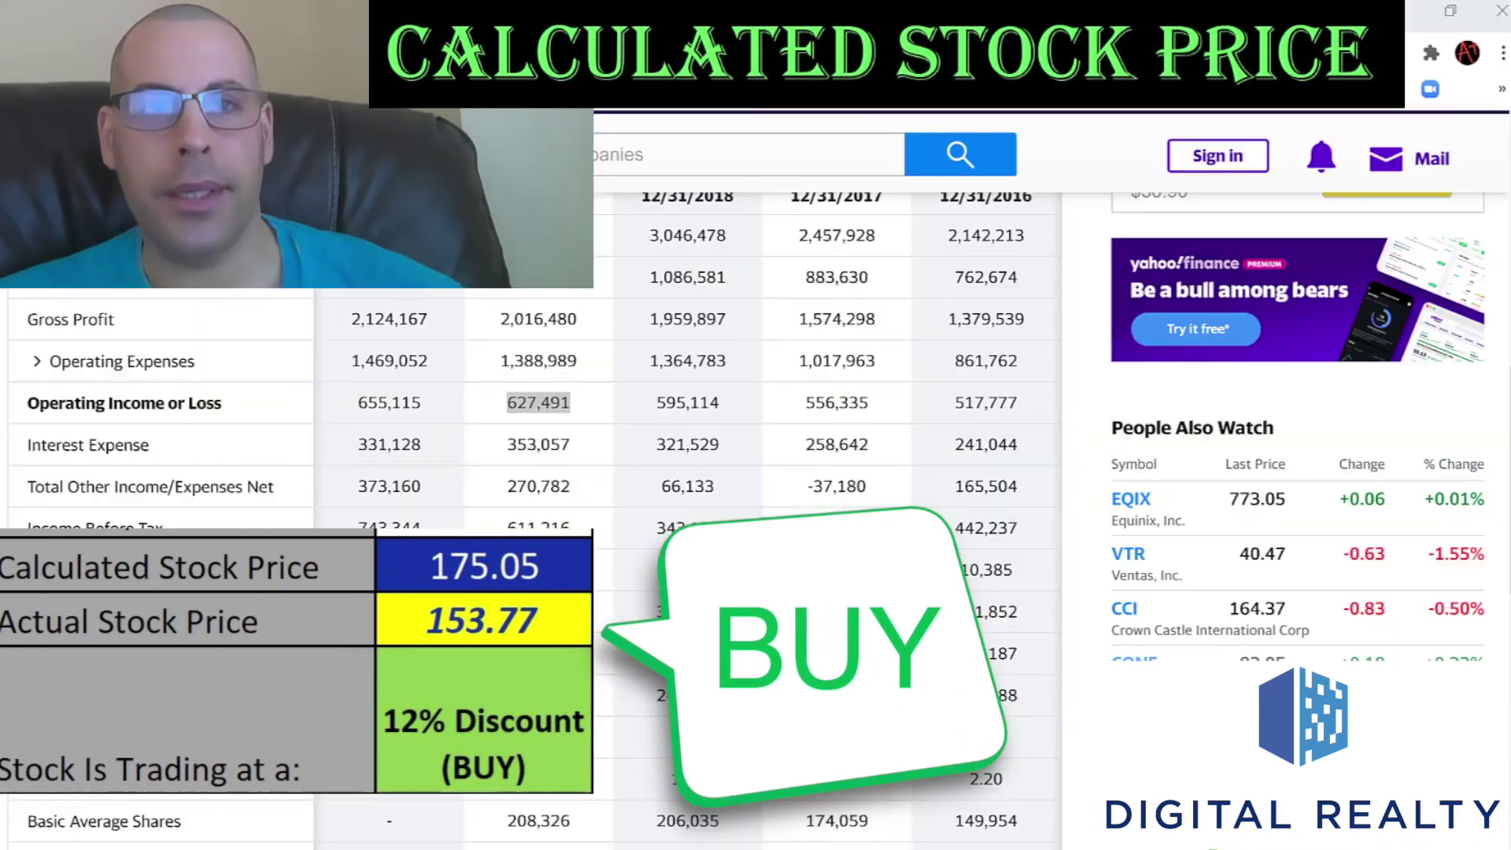
key(ctrl+Tab)
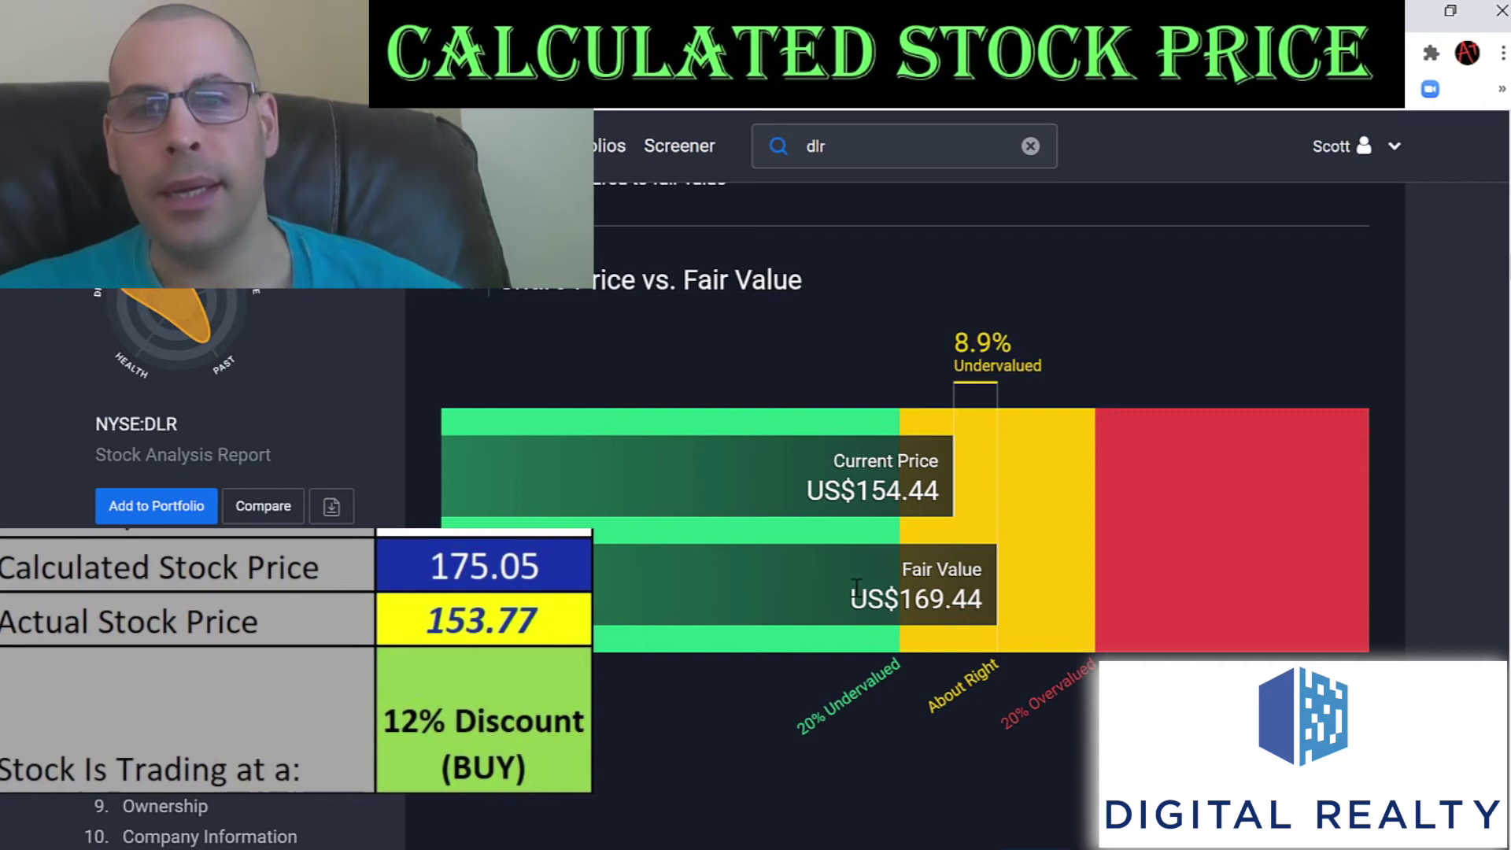
key(alt+Tab)
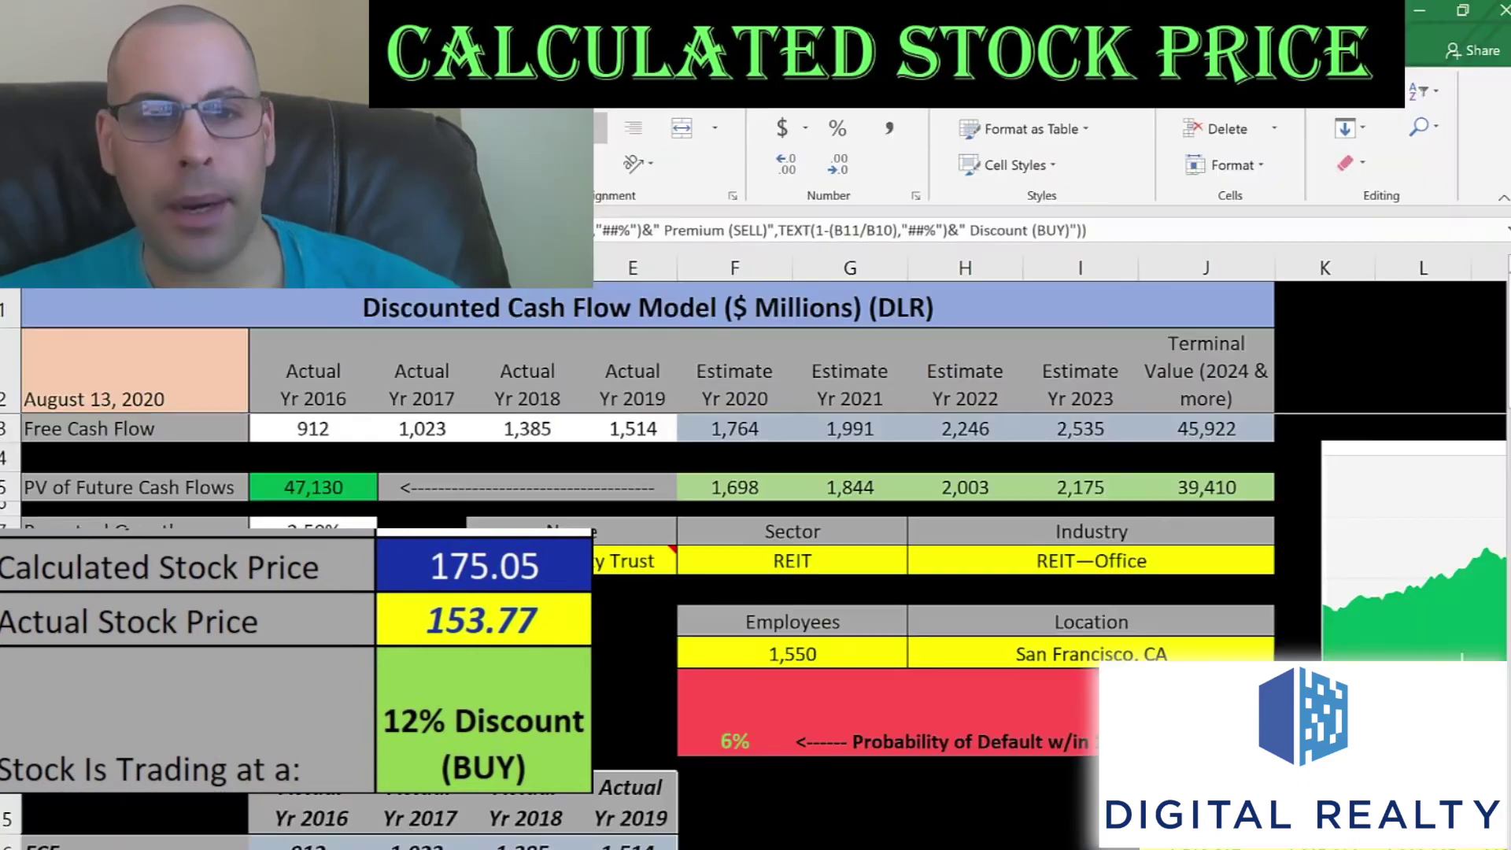
click(738, 594)
click(313, 726)
click(313, 620)
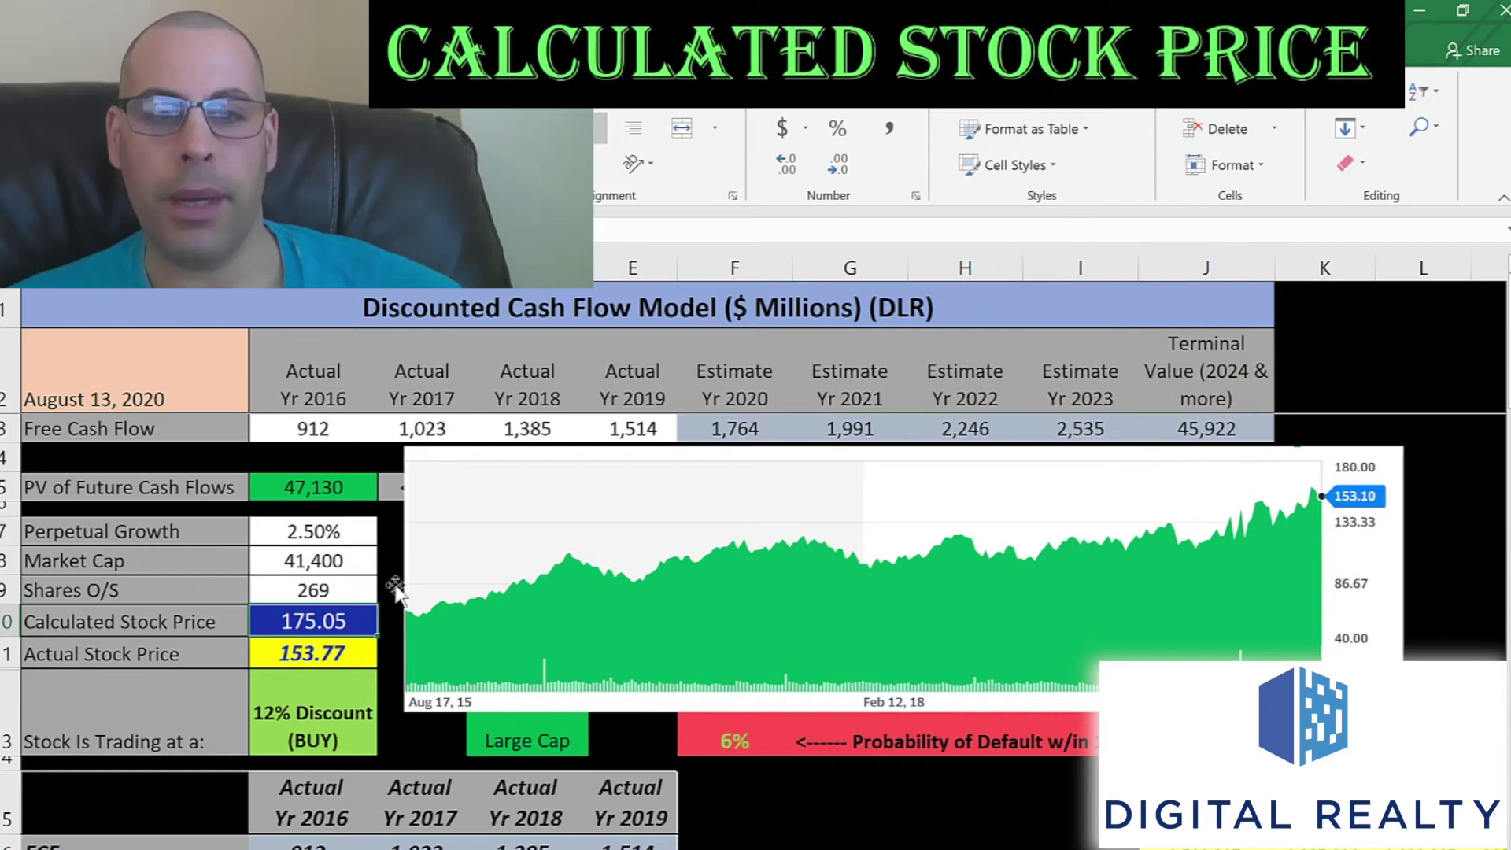
scroll(561, 630, down, 6)
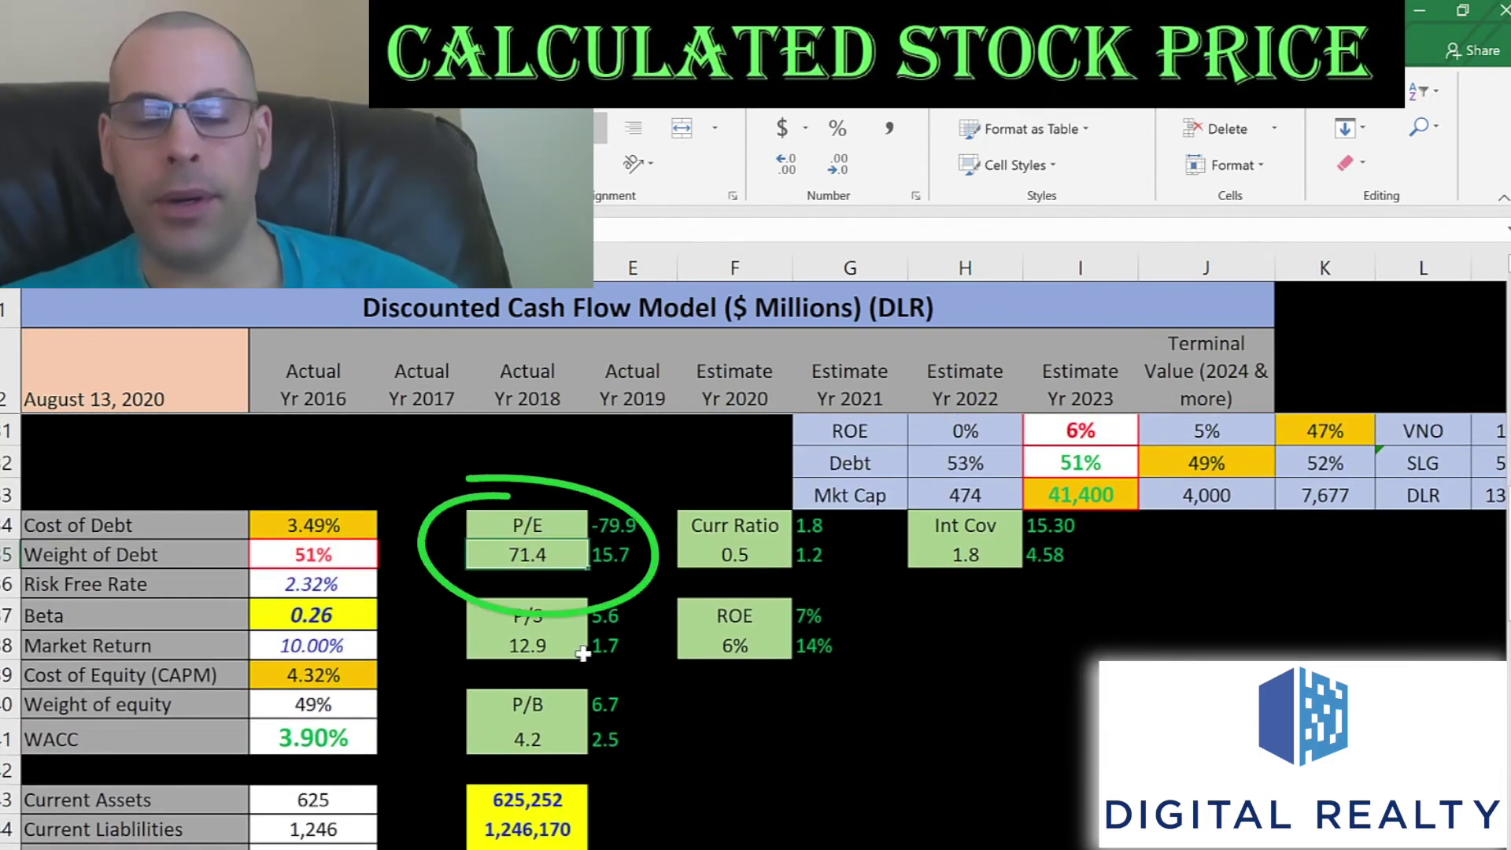
click(523, 736)
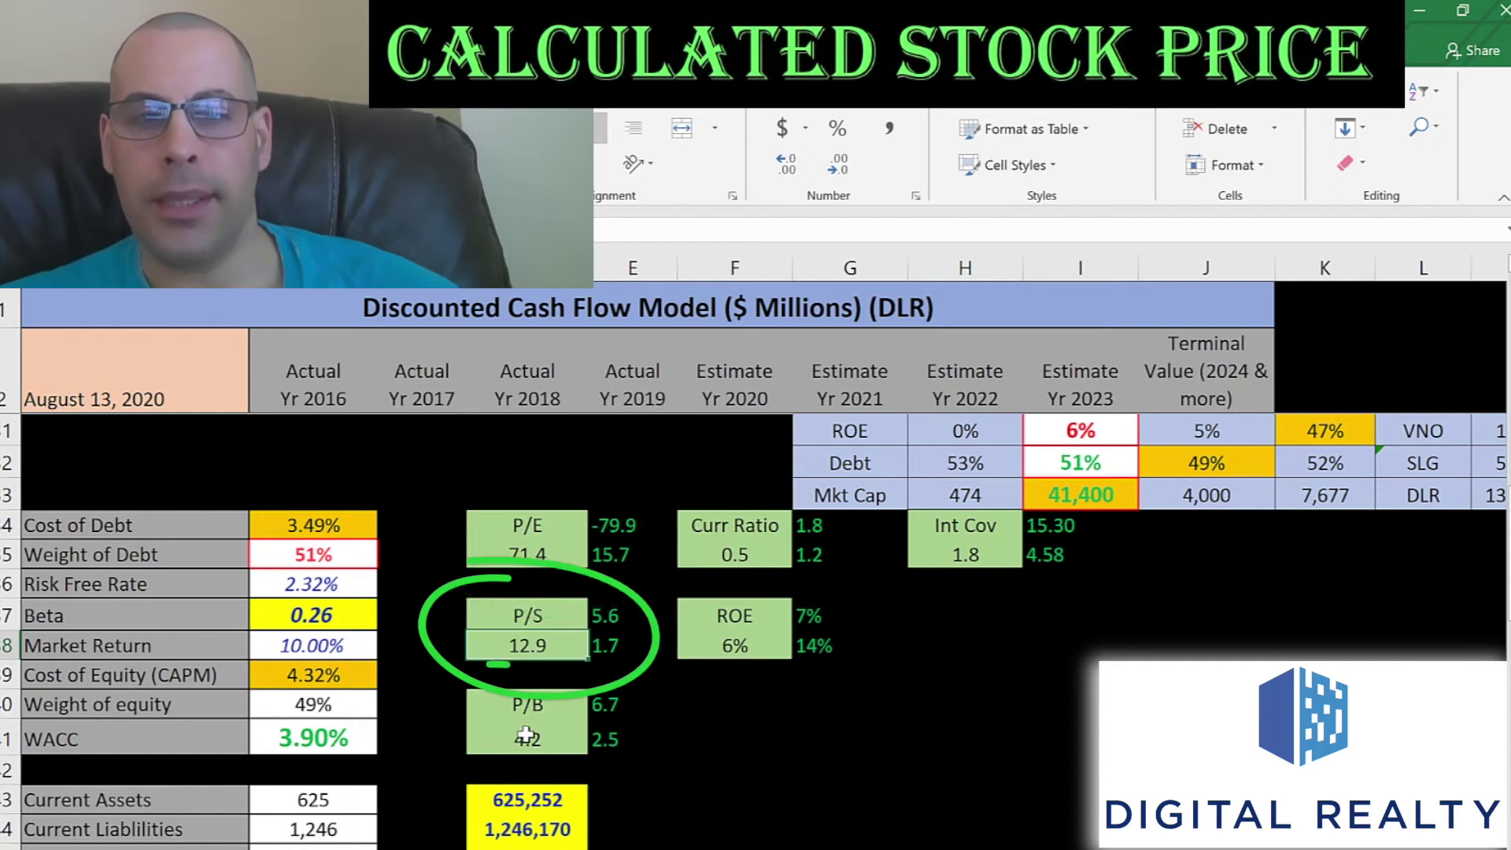
scroll(575, 599, down, 5)
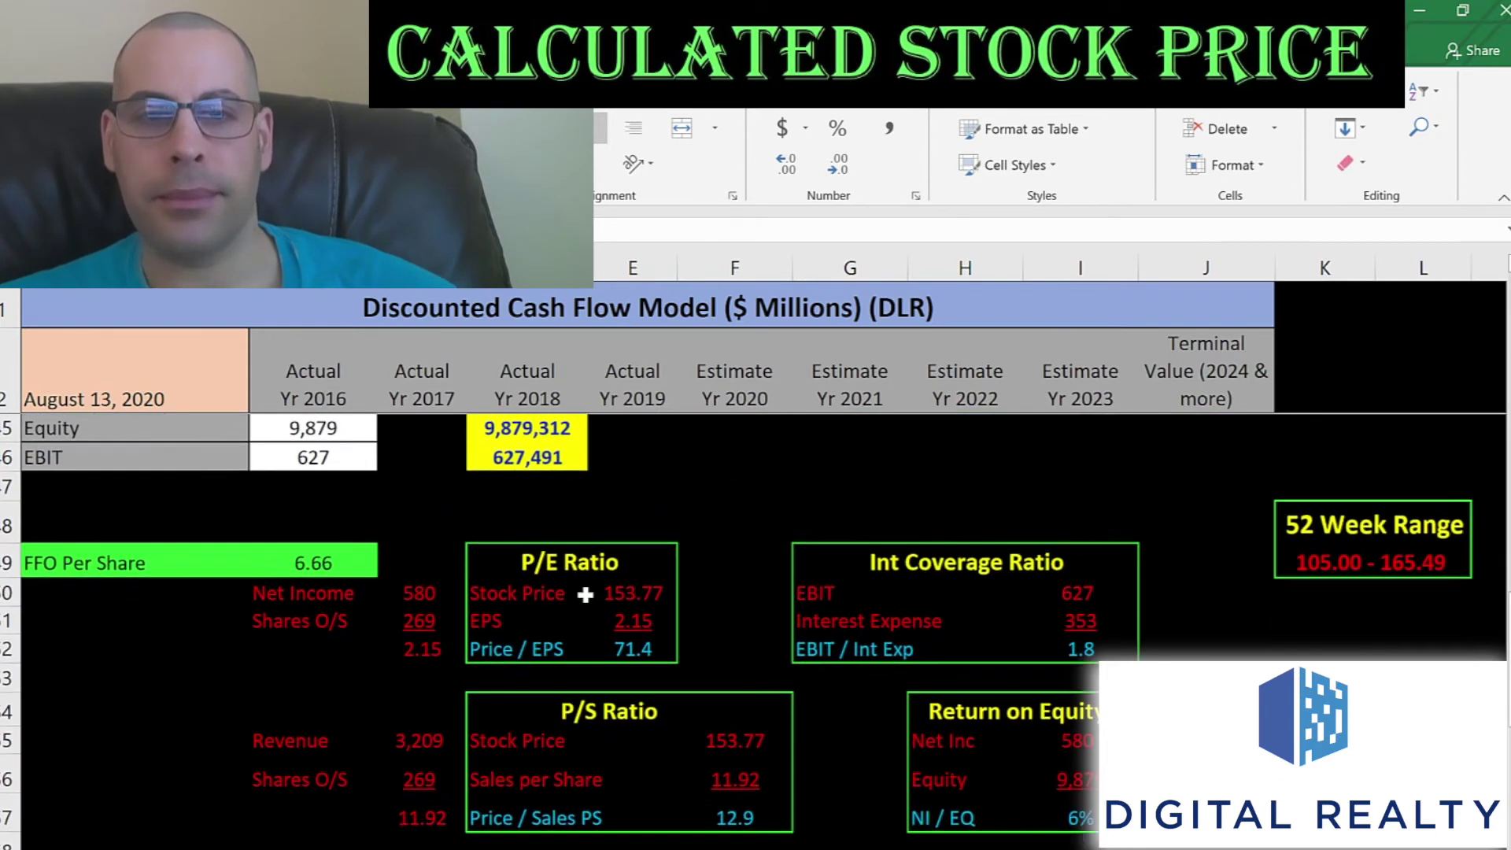
click(616, 568)
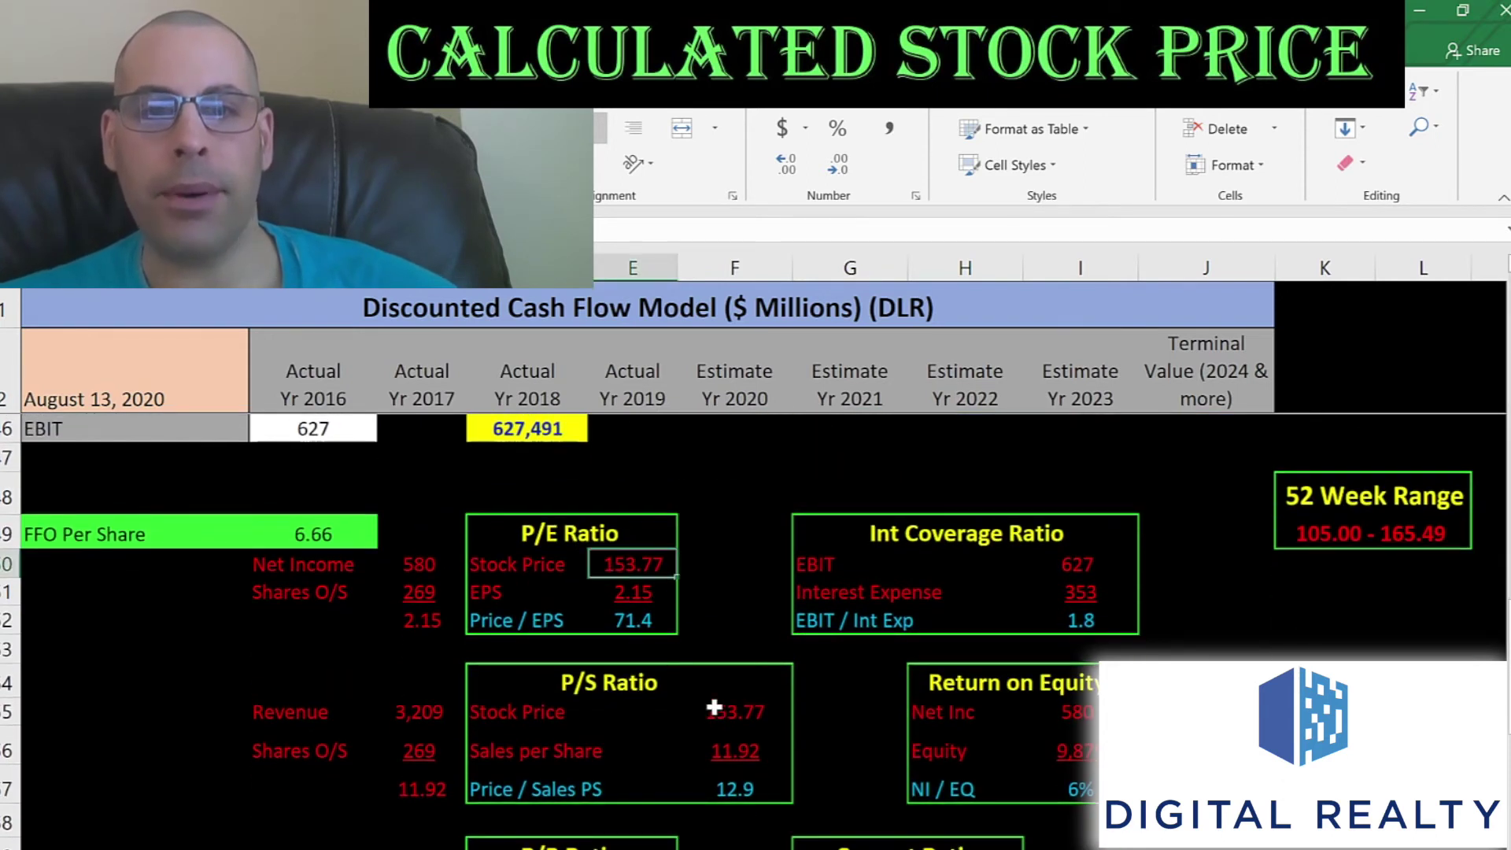
key(Down)
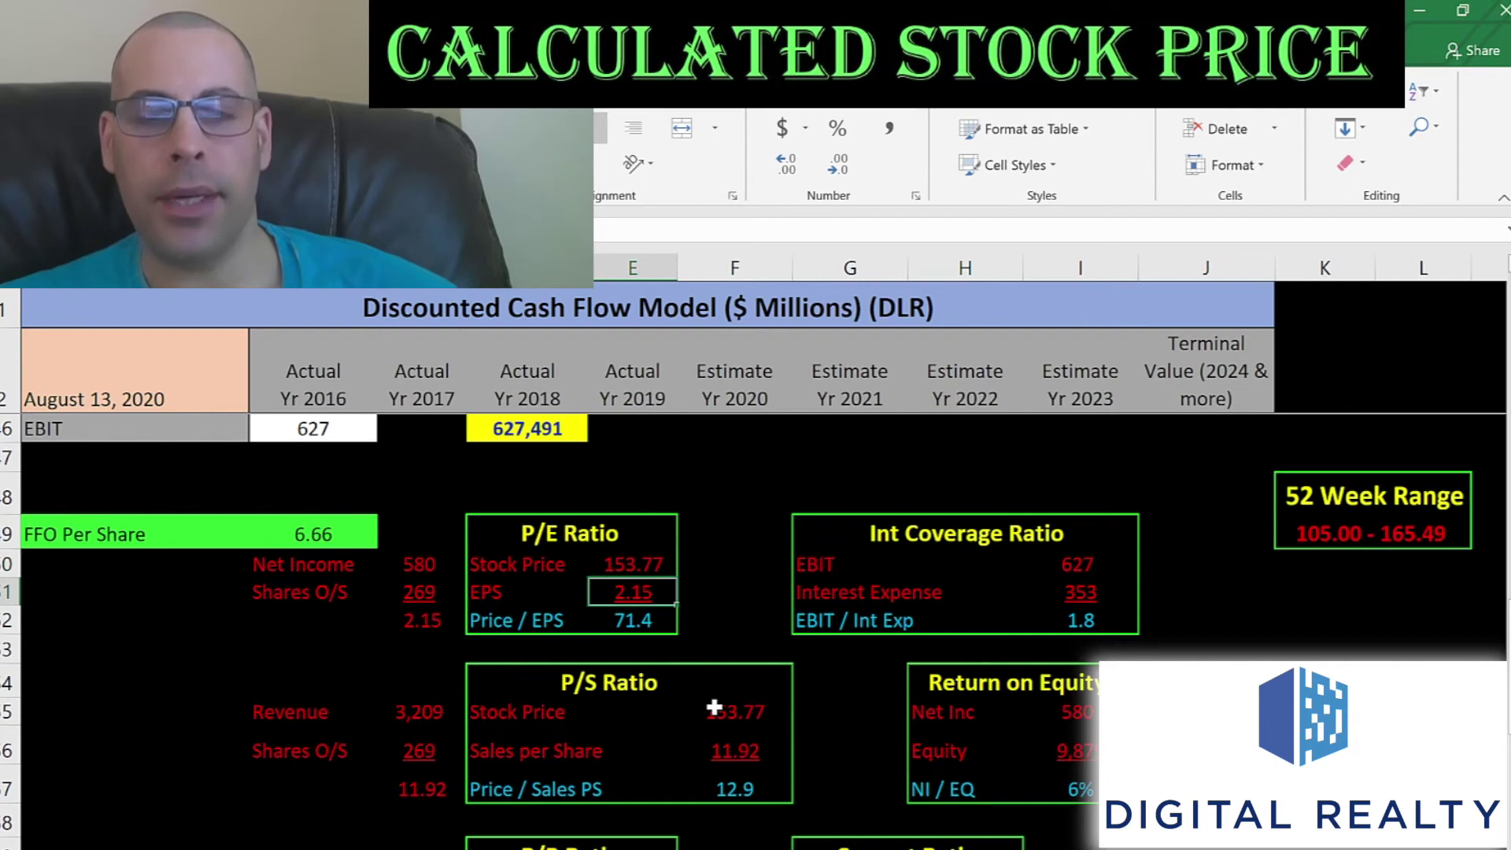
click(424, 563)
key(Down)
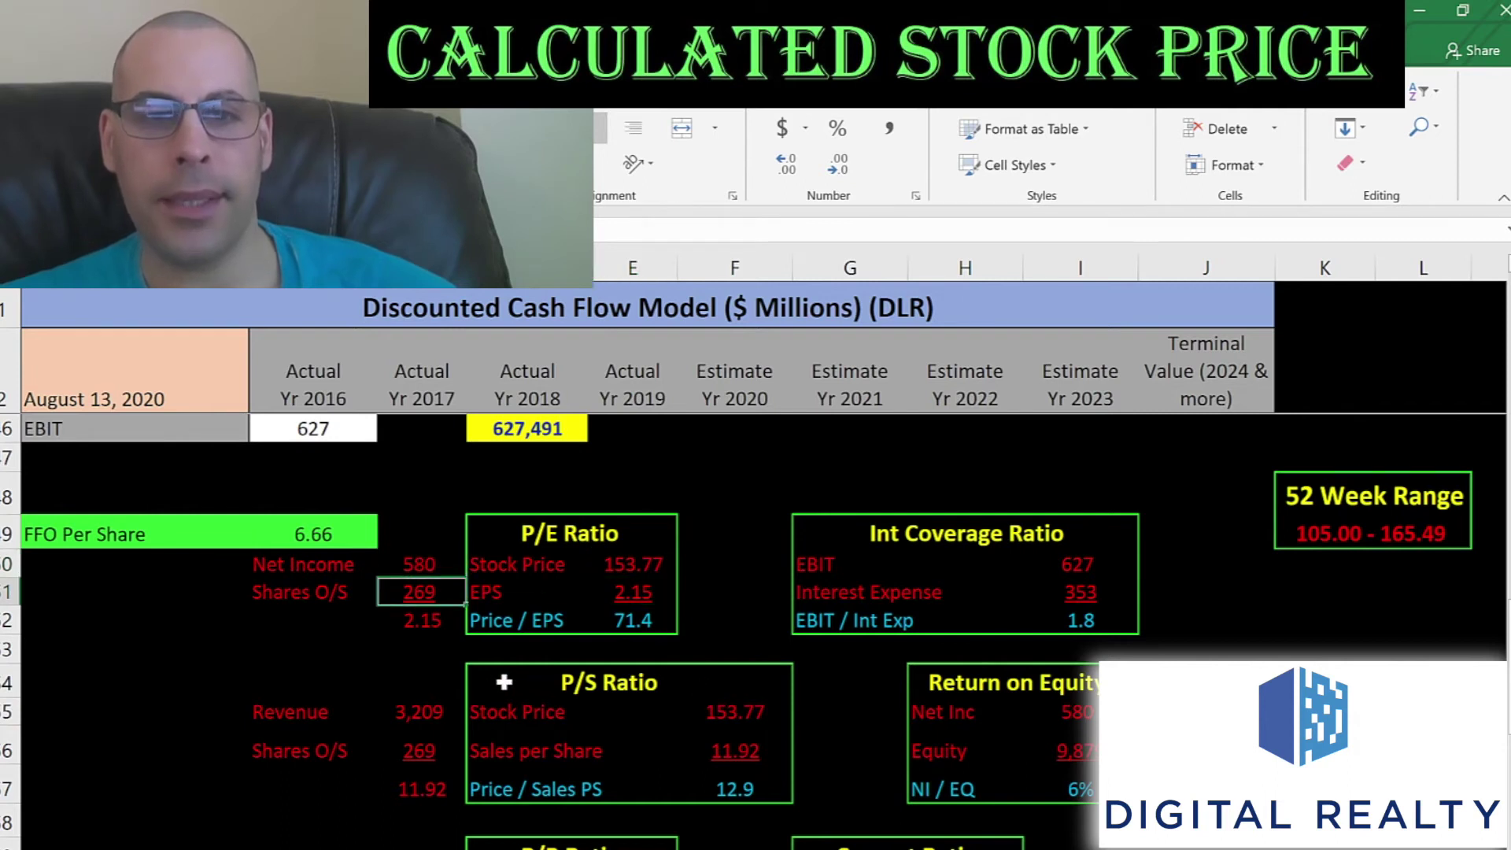
key(Right)
key(Right)
key(Down)
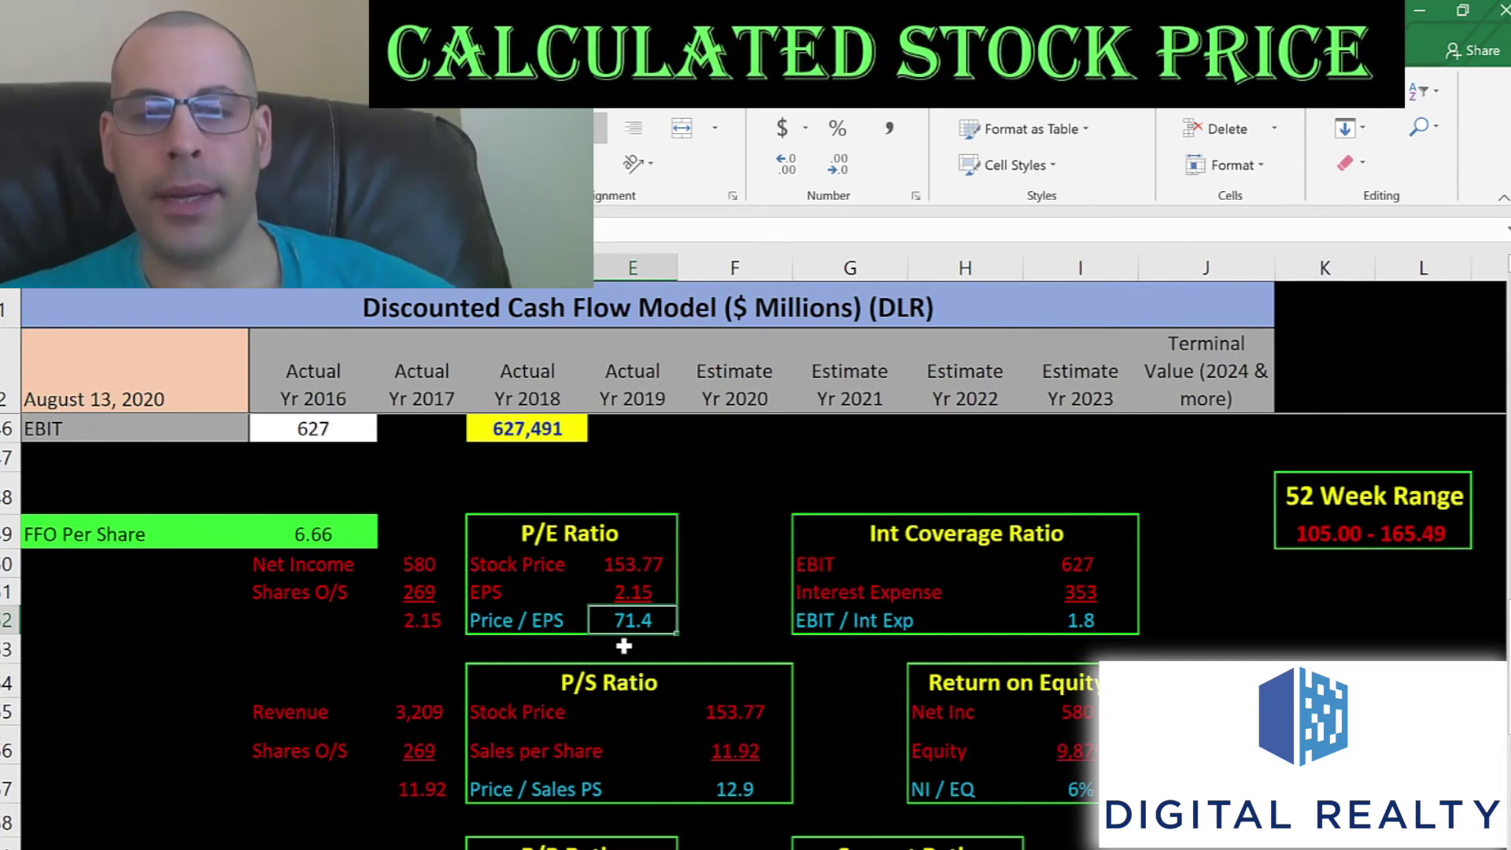
scroll(693, 638, down, 2)
click(753, 521)
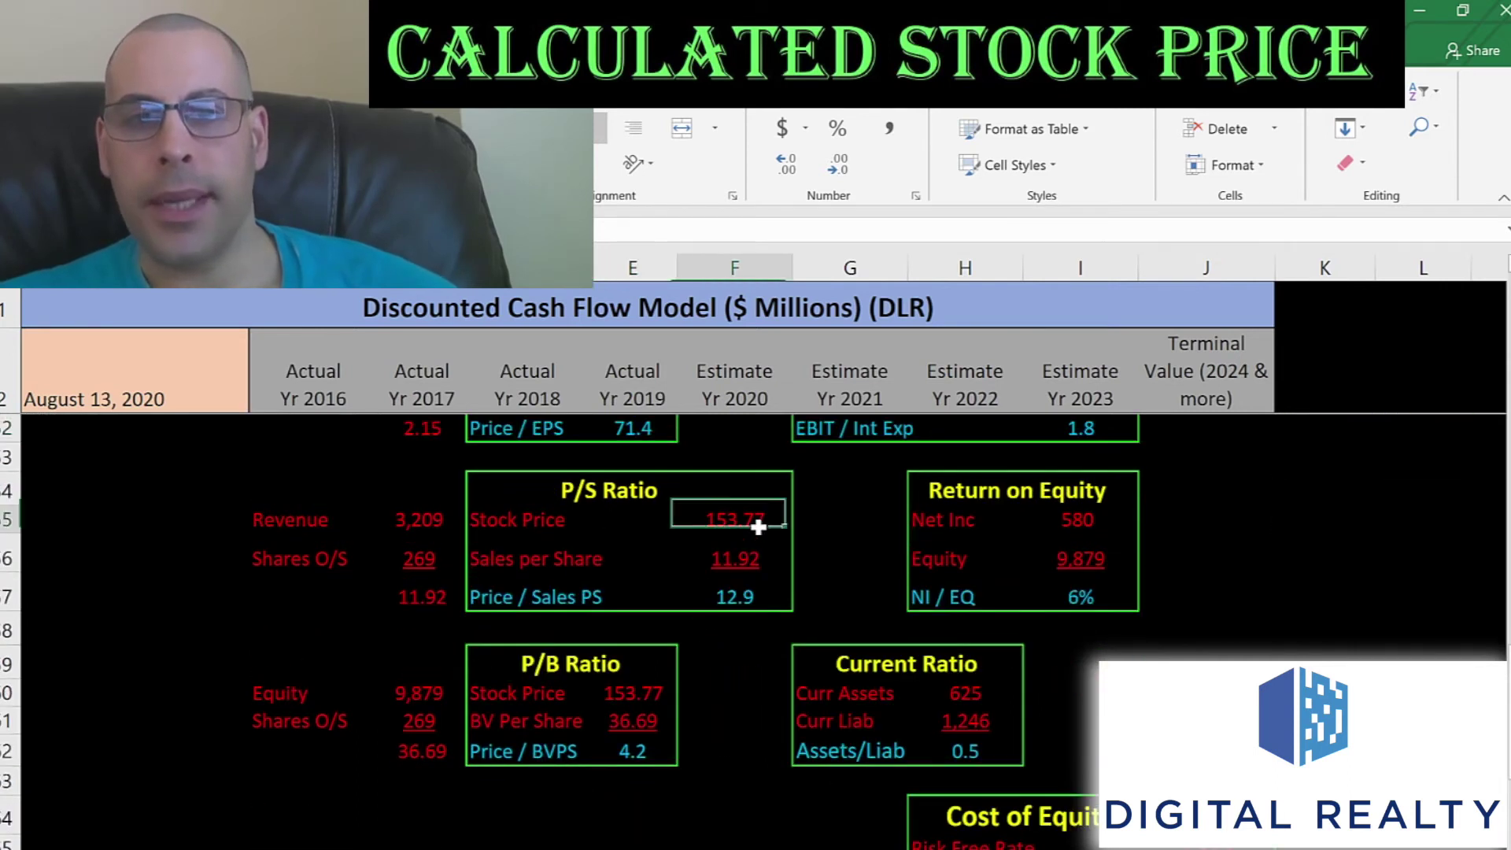
key(Down)
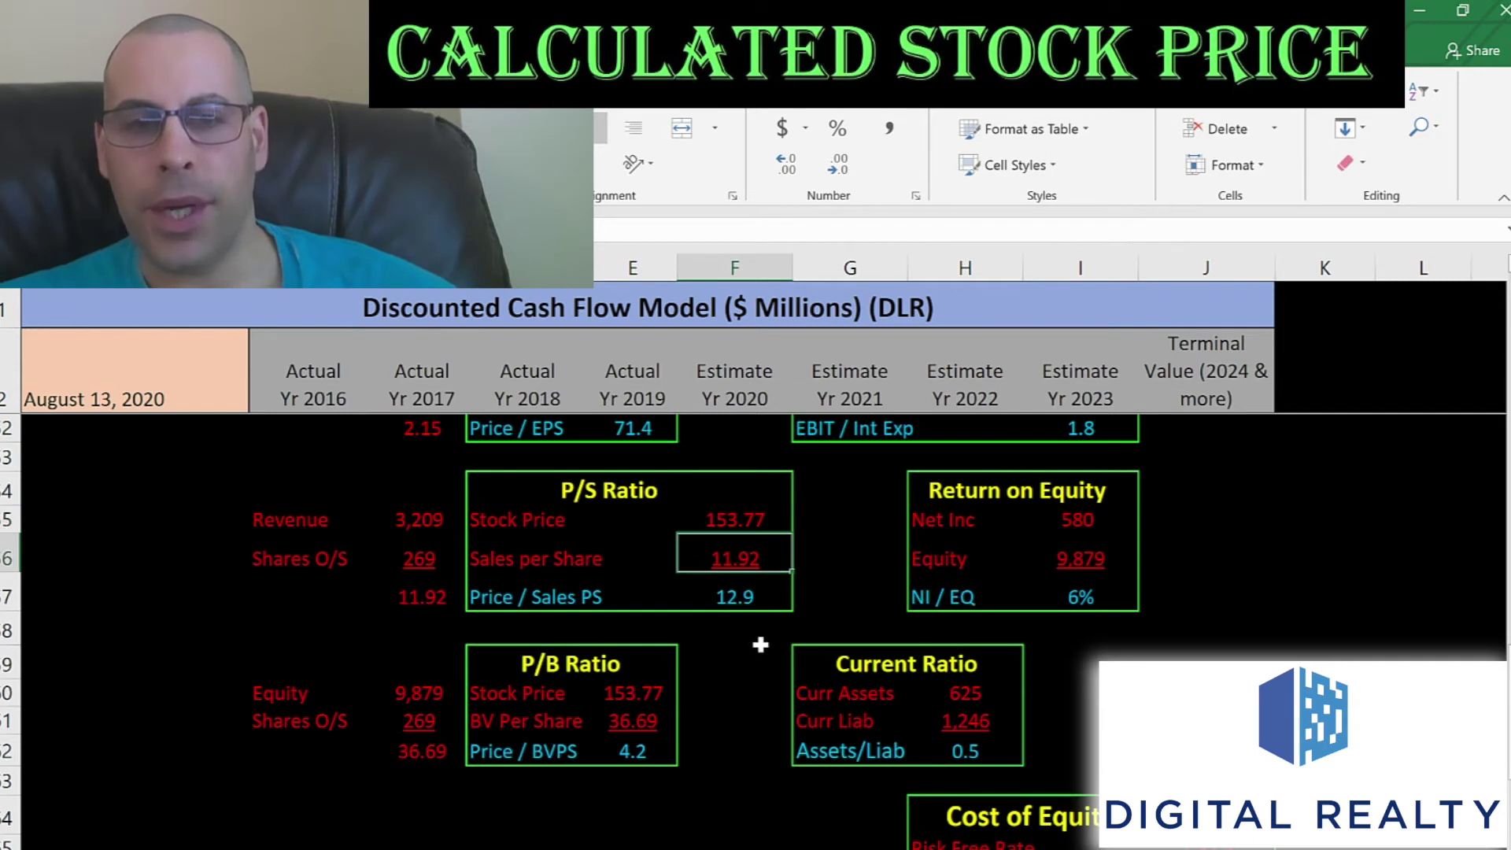
click(393, 513)
key(Down)
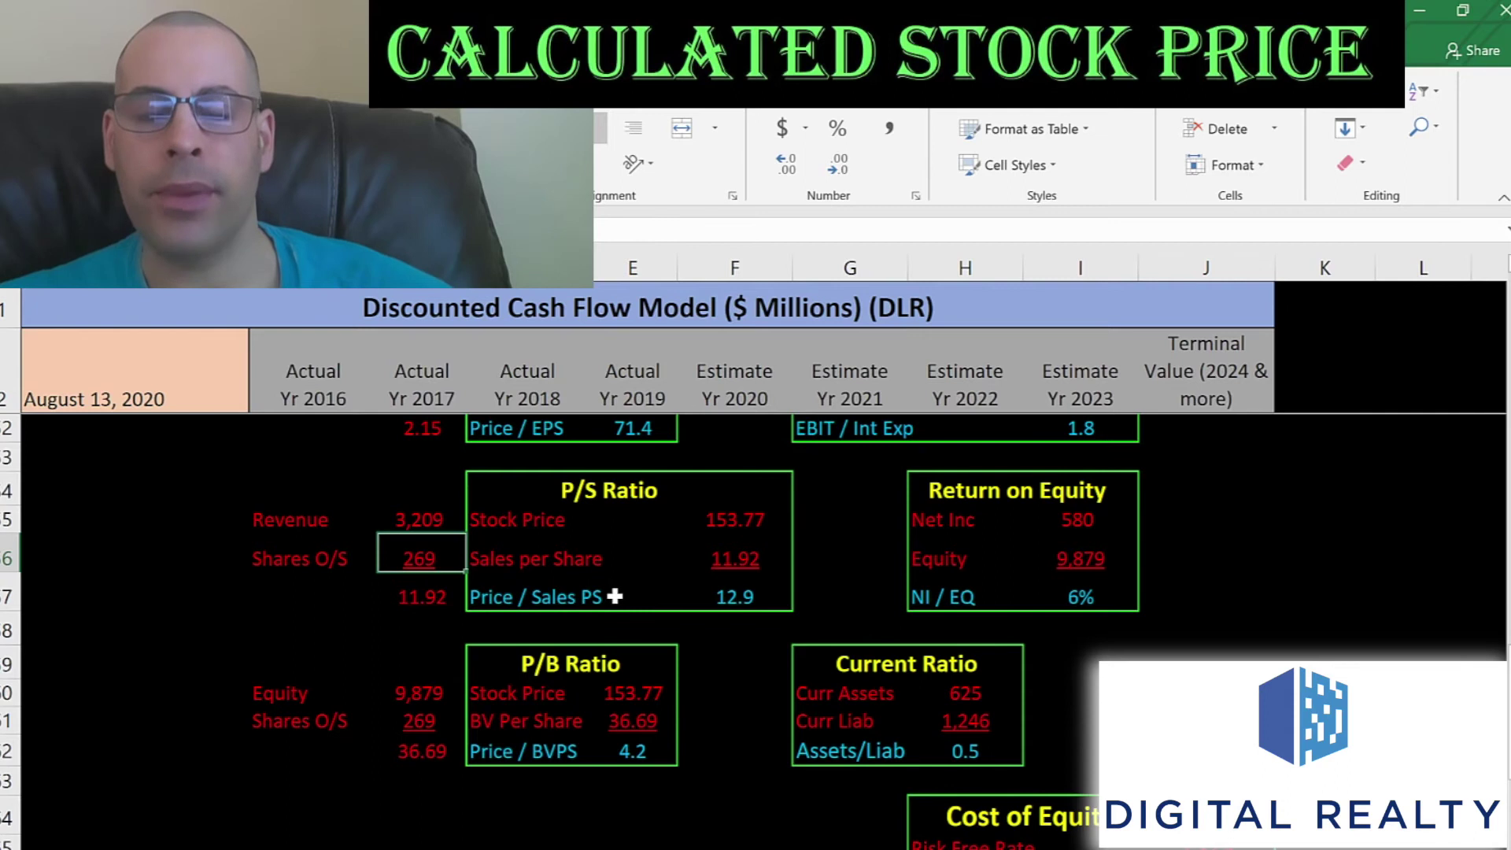
scroll(571, 587, down, 2)
click(630, 522)
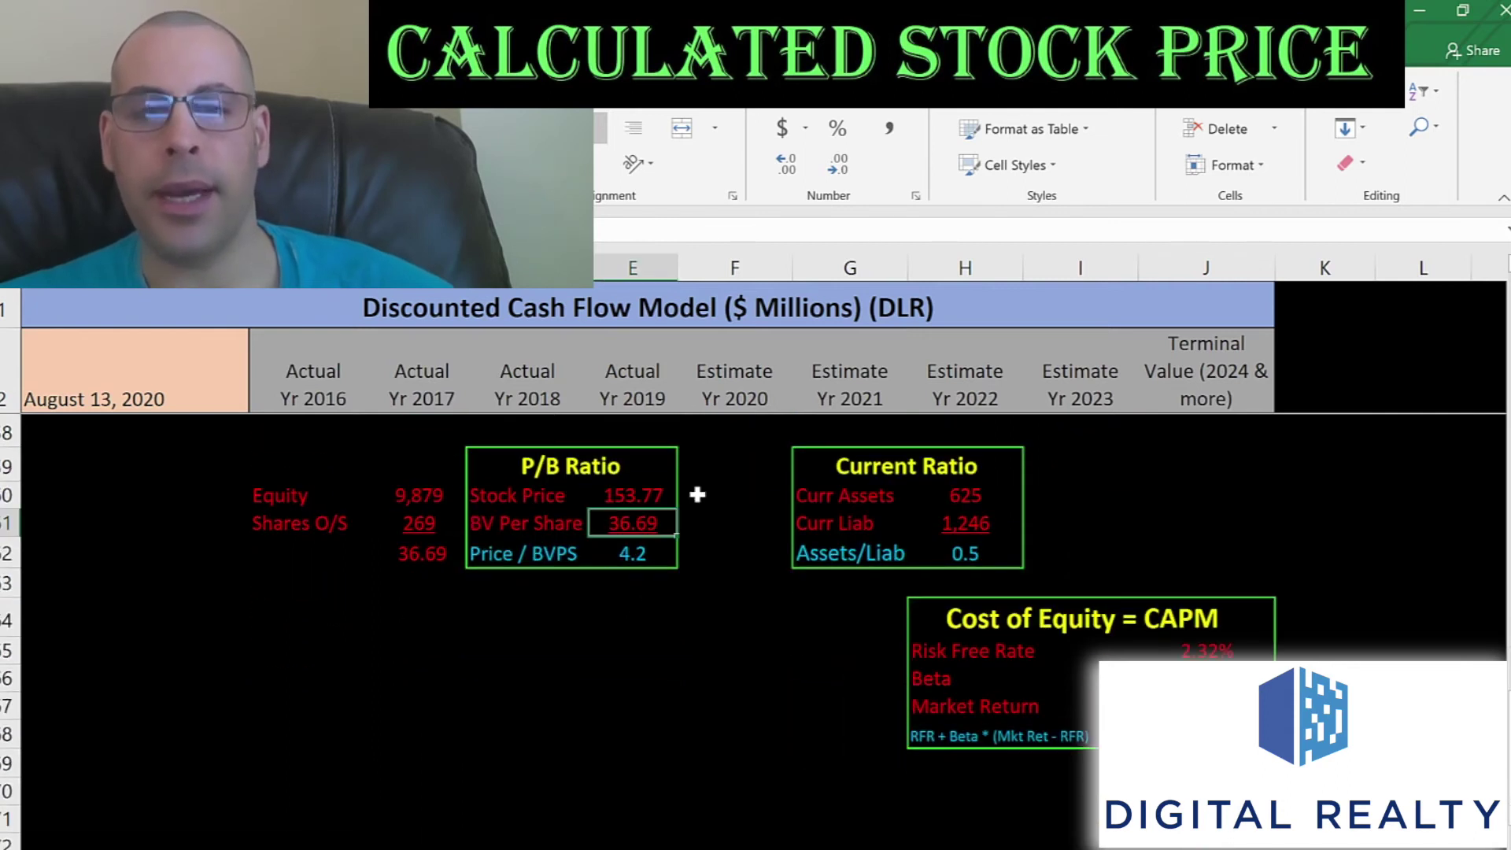
click(398, 494)
click(414, 522)
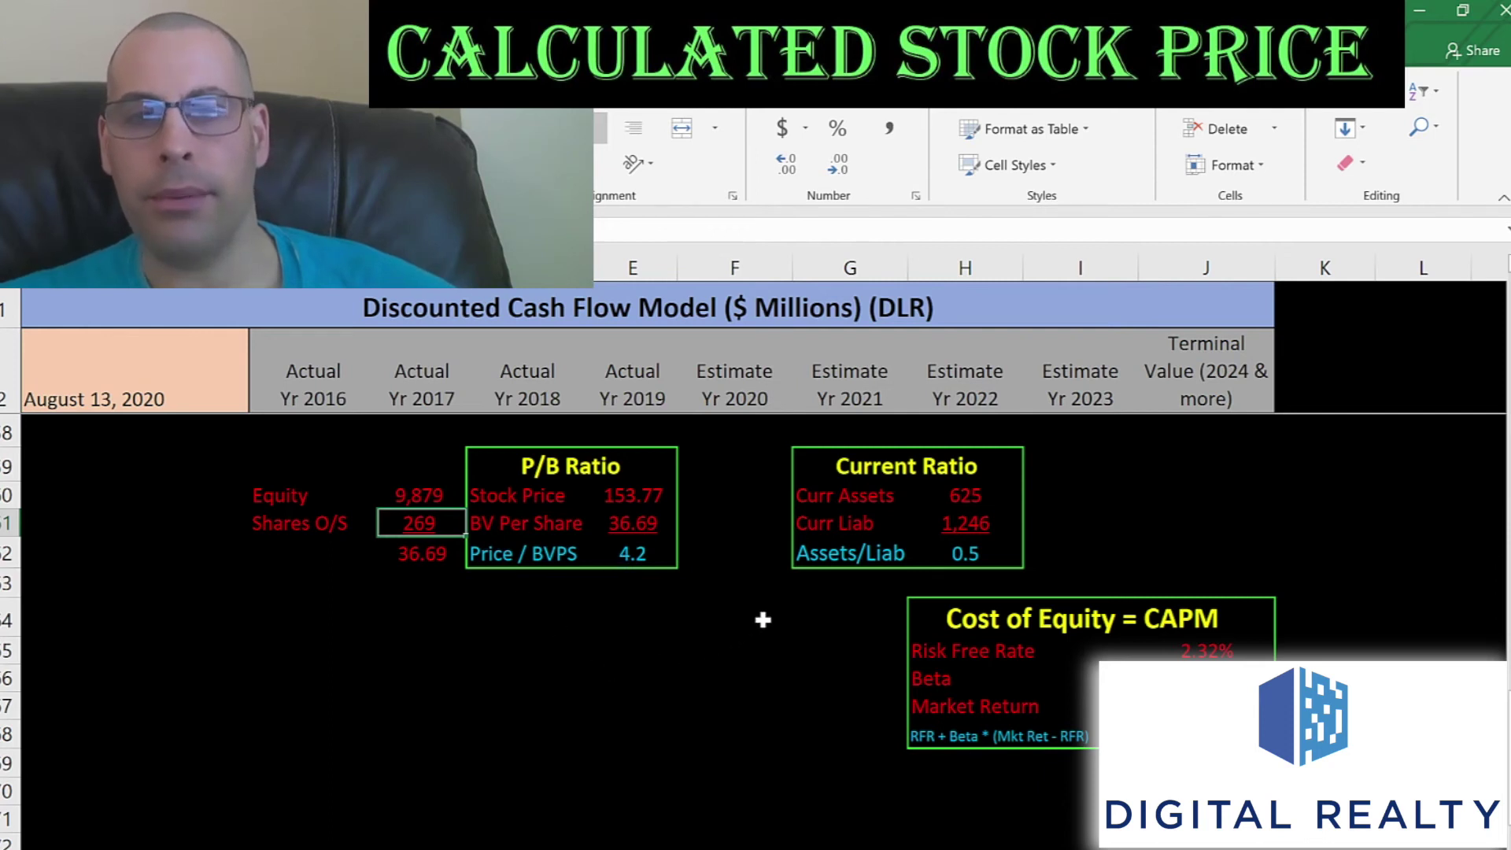
scroll(762, 619, up, 6)
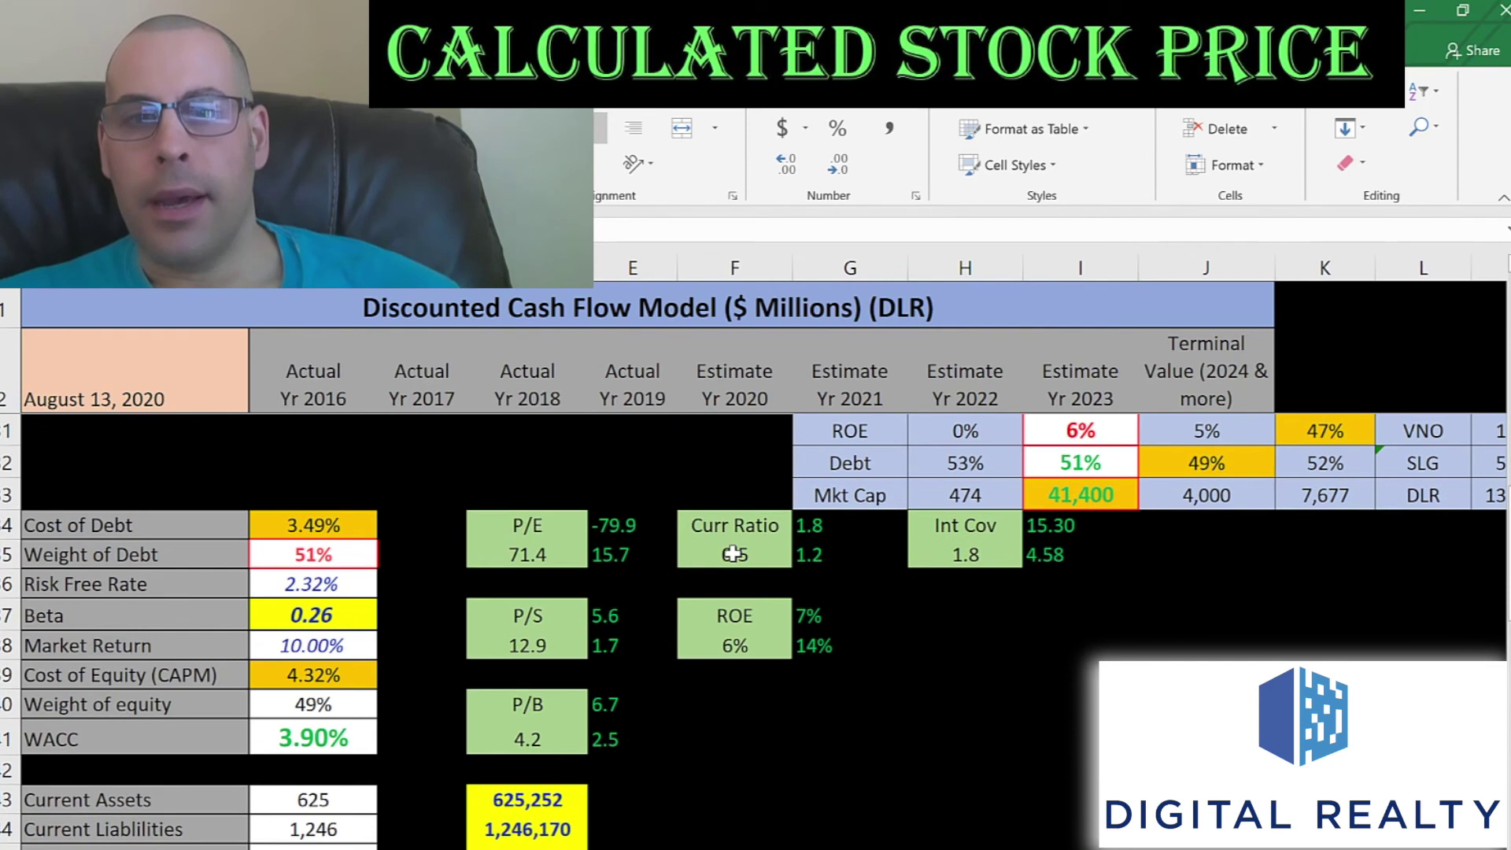
click(733, 554)
click(984, 550)
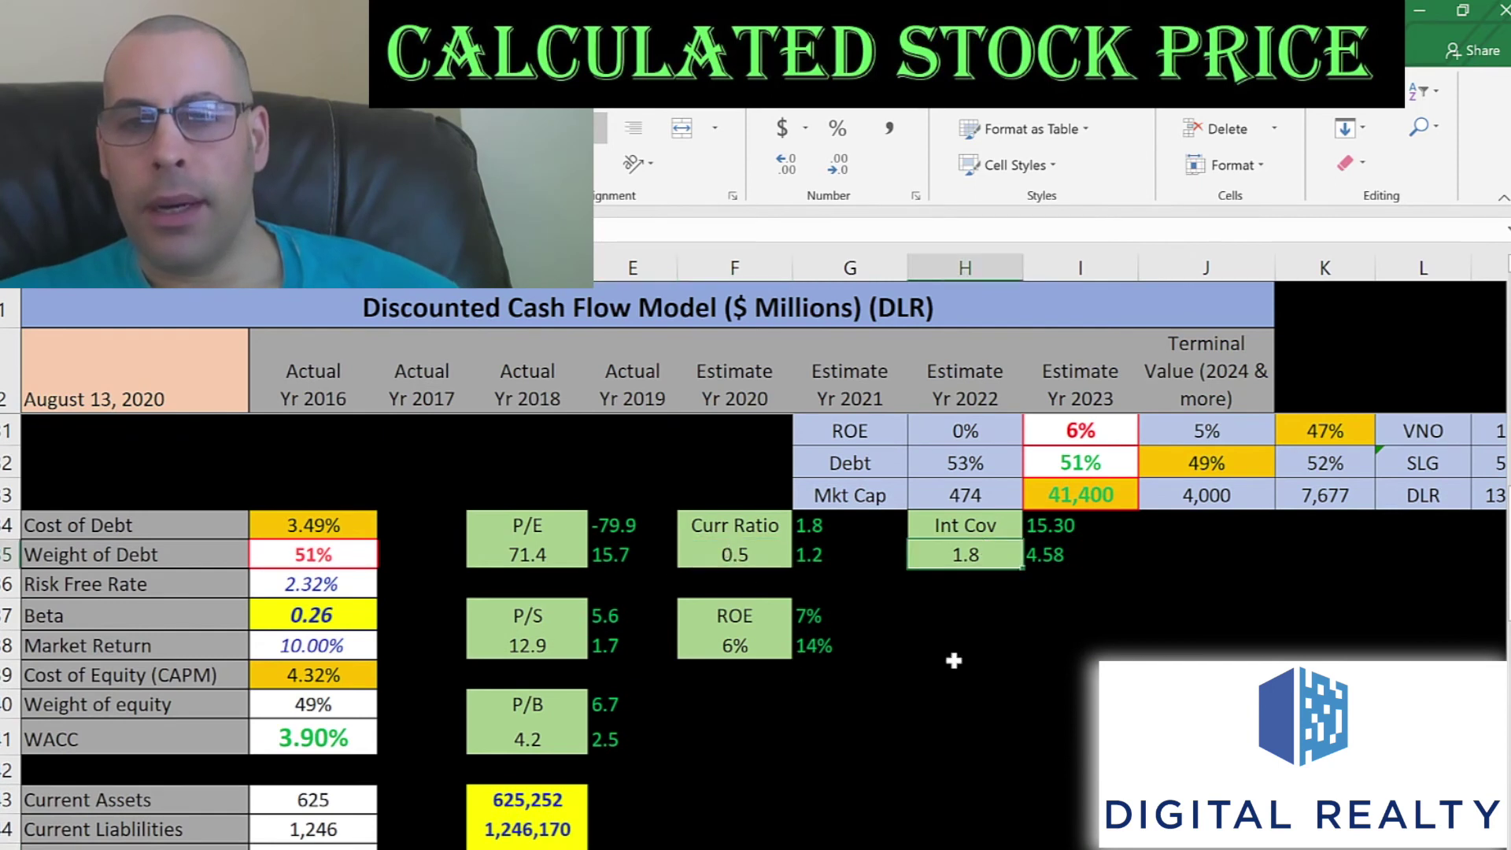
click(739, 639)
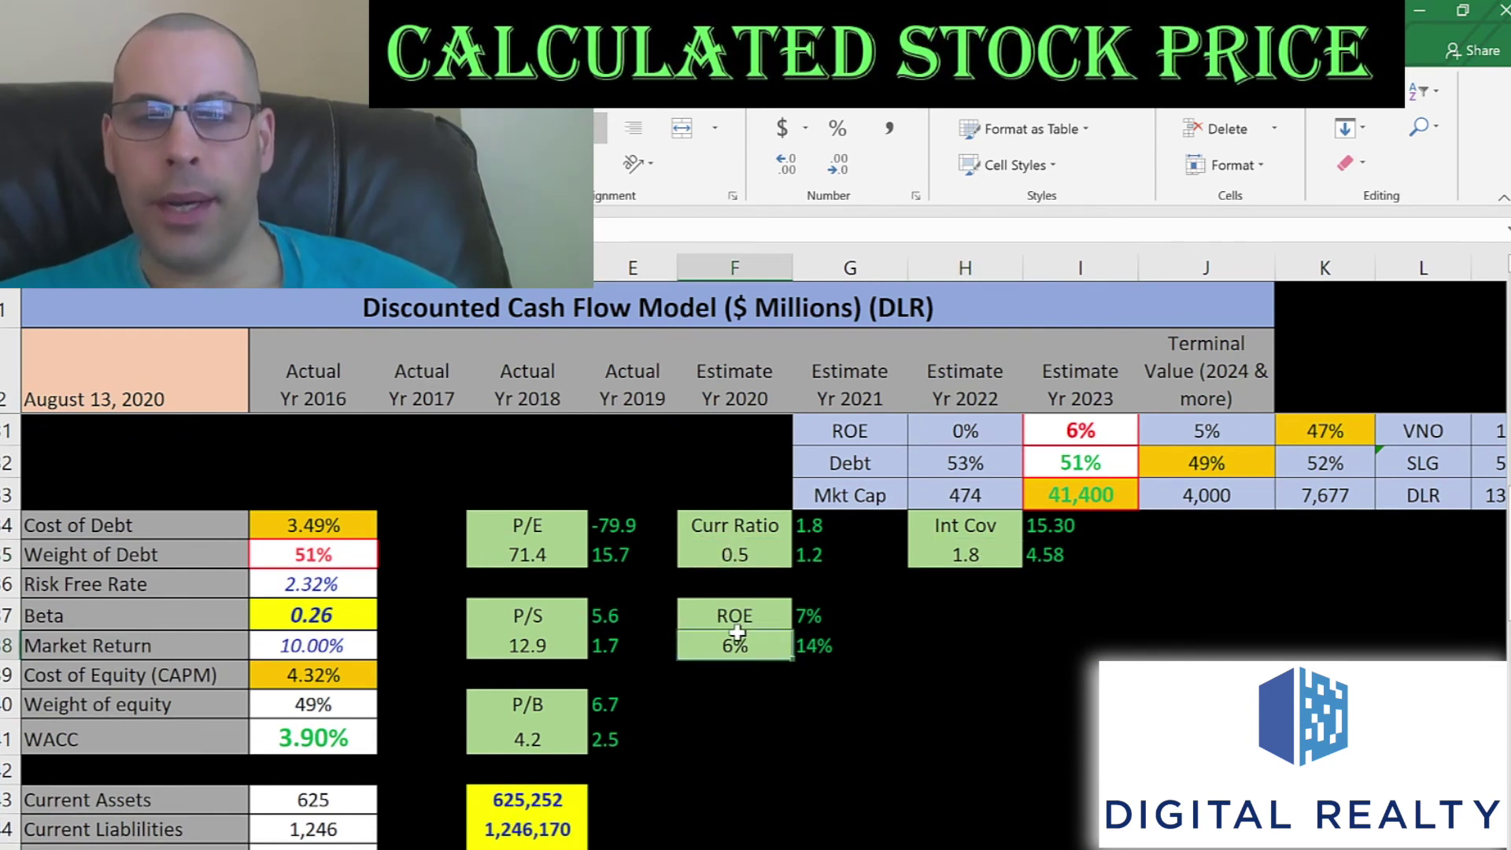
scroll(887, 629, down, 7)
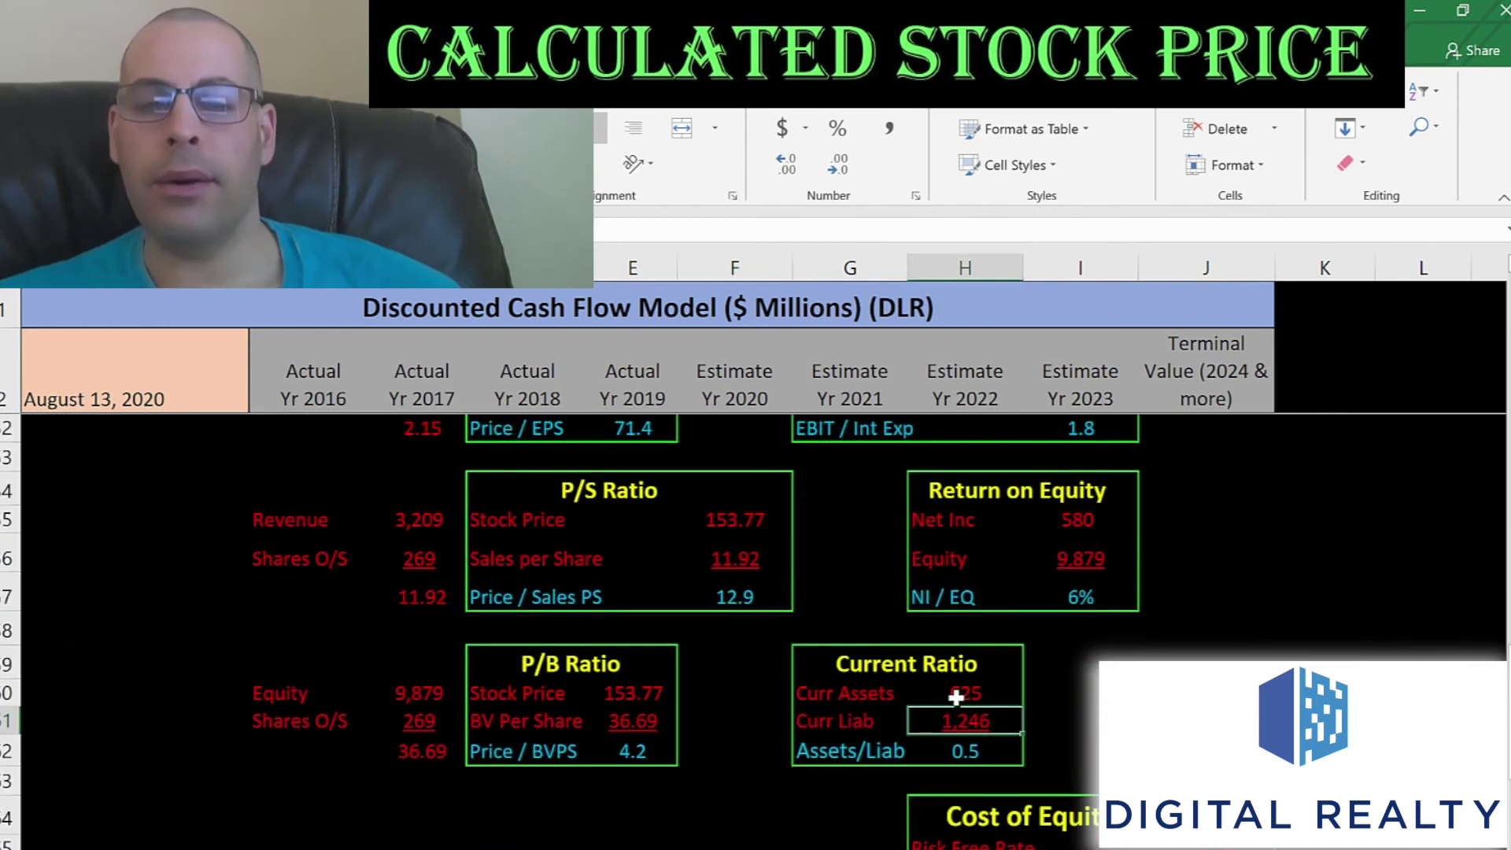
click(952, 696)
click(957, 719)
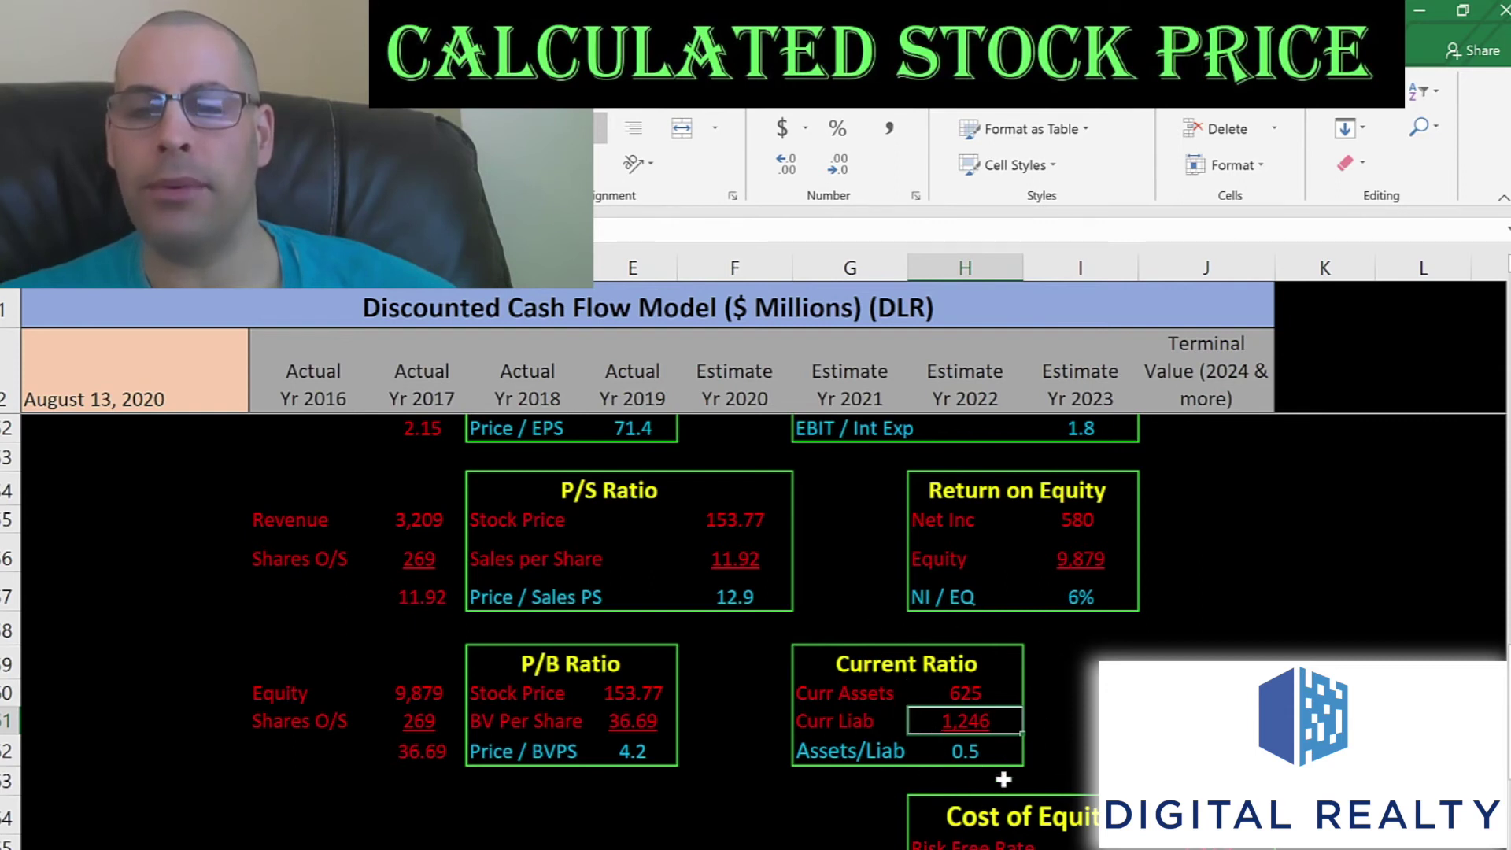
click(1066, 520)
click(1067, 579)
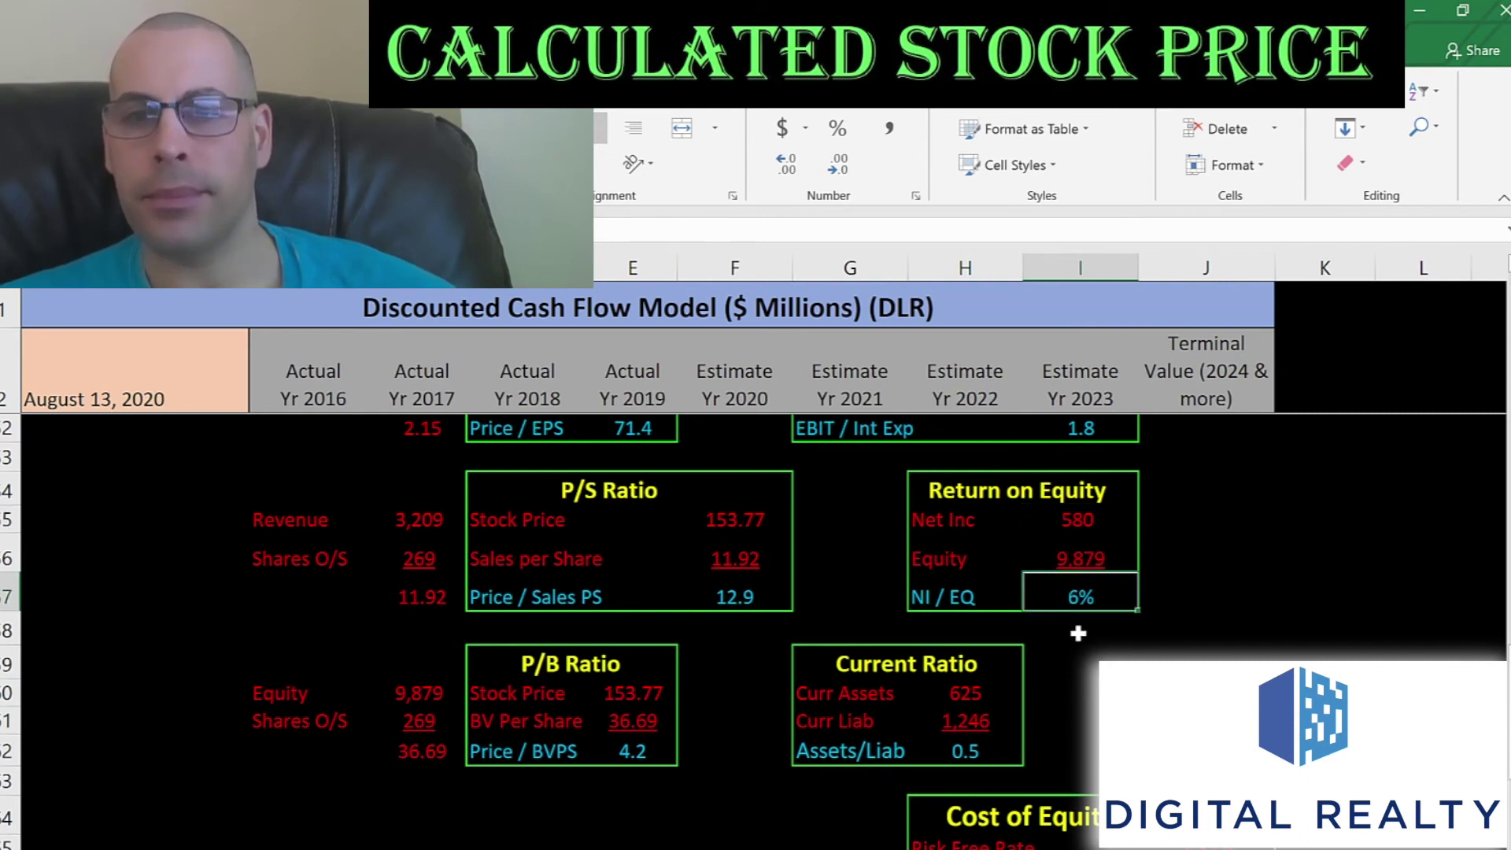
Step: Check interest coverage (EBIT 627, interest 353, ratio 1.8), then show the CIO/SLG/VNO comparison table
scroll(1078, 633, up, 2)
click(1064, 567)
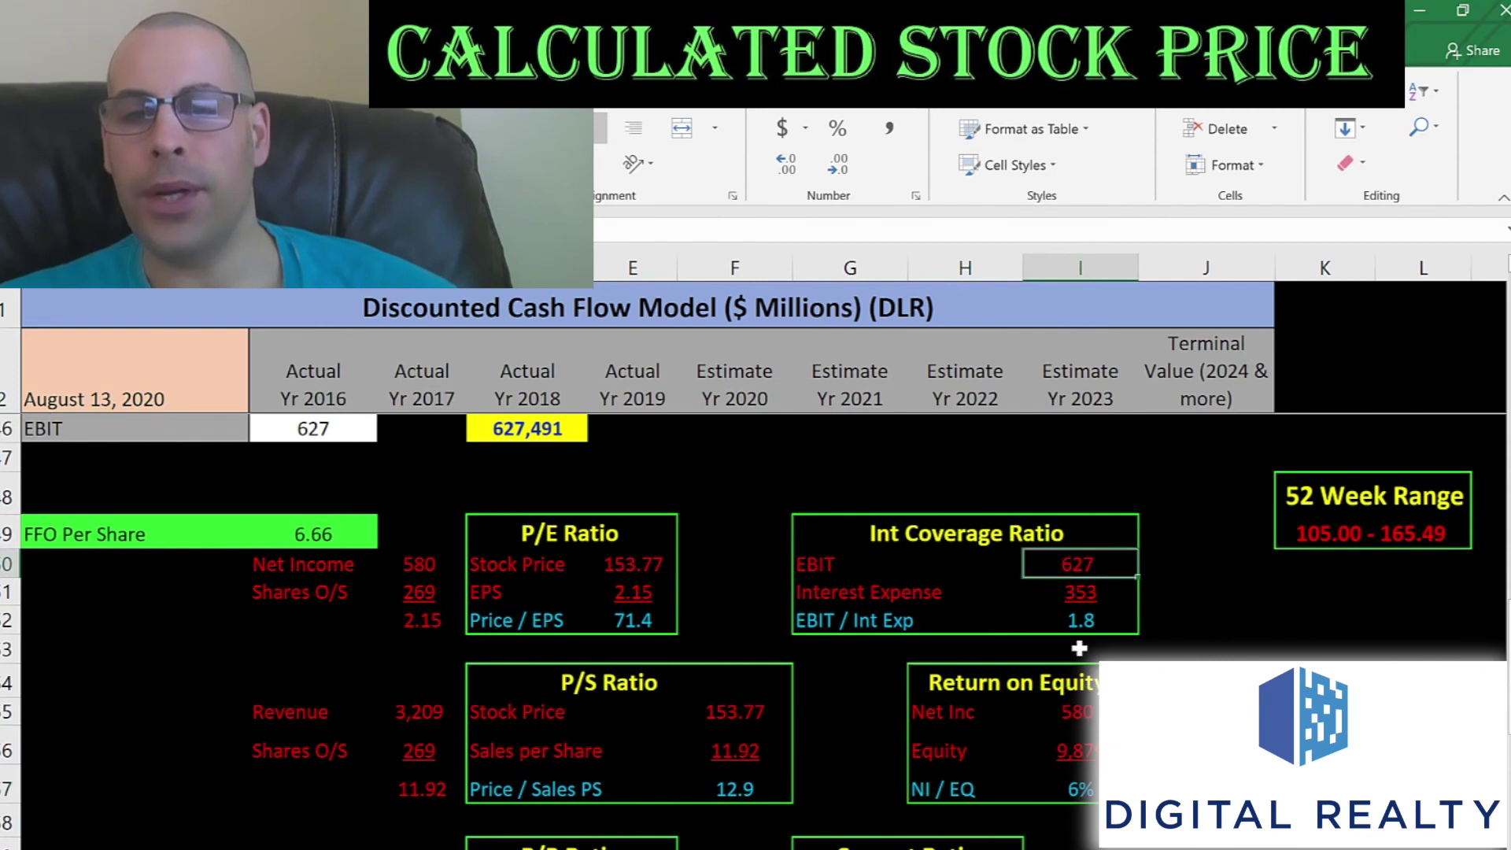
click(1073, 592)
click(1078, 627)
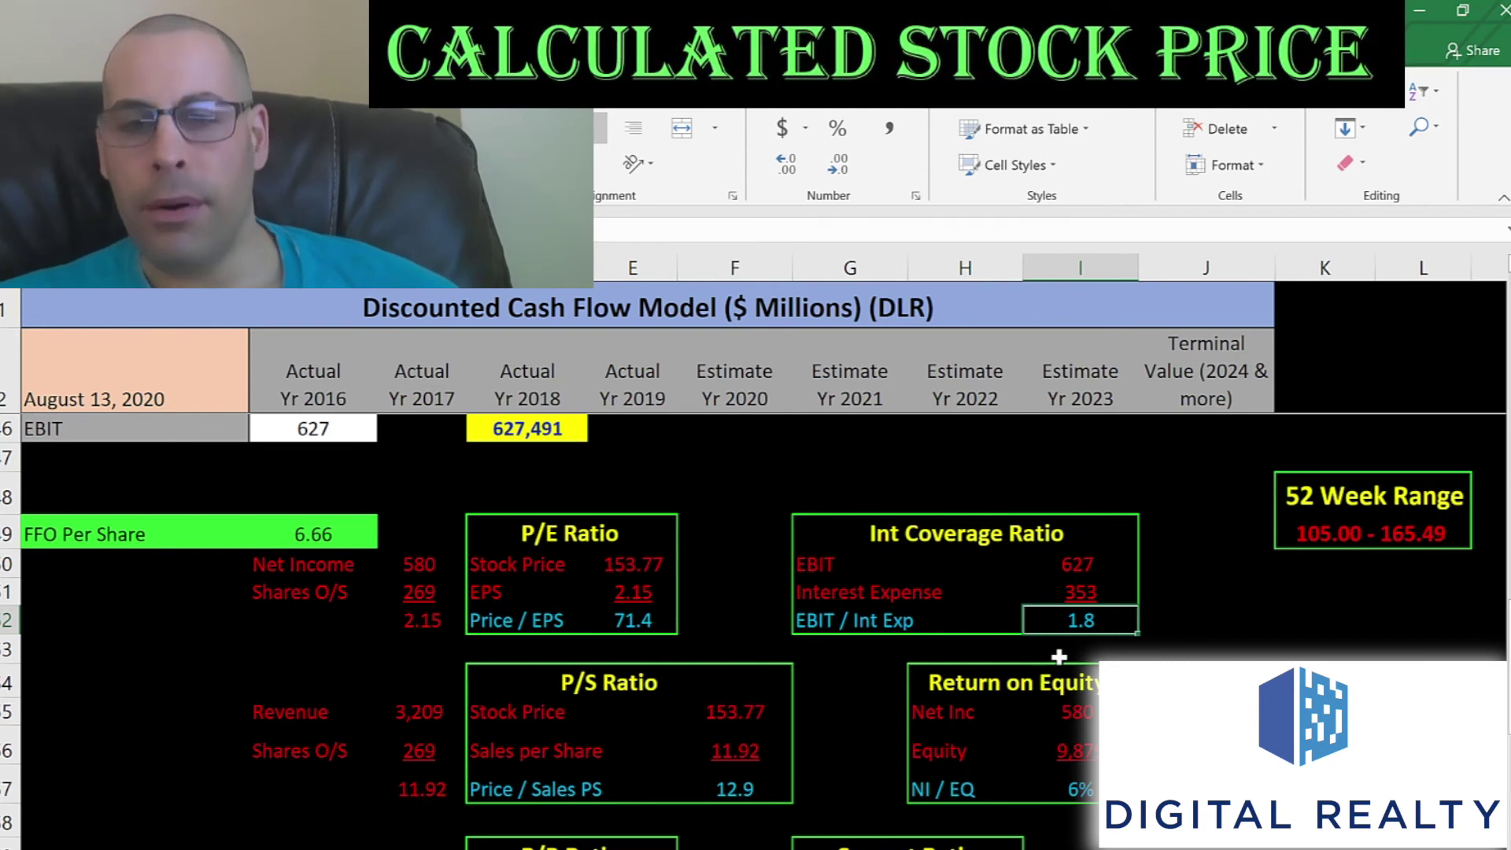
scroll(1071, 643, up, 13)
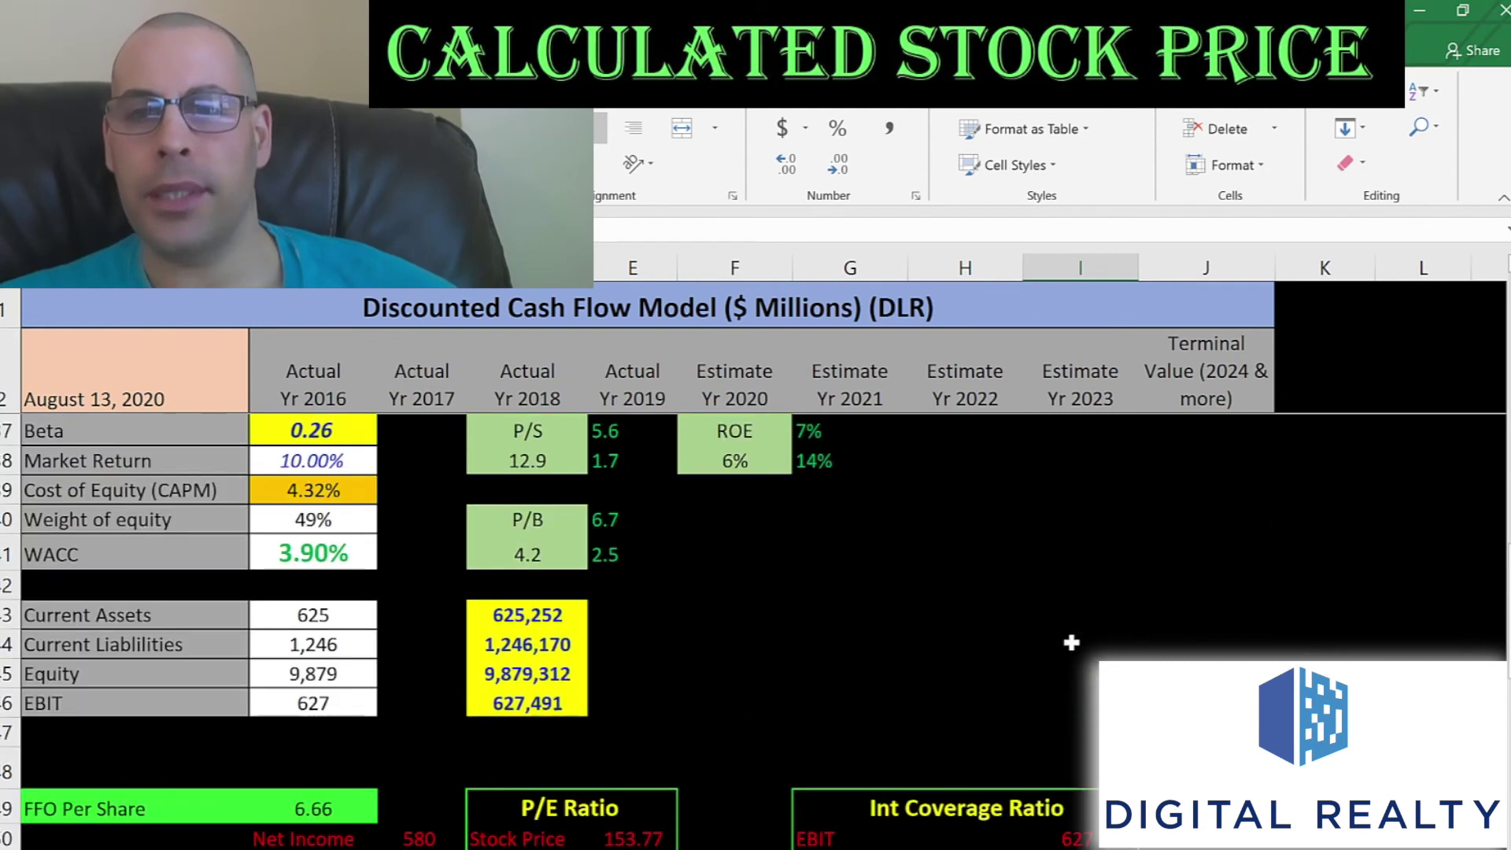
key(Right)
key(Right)
key(Right)
key(Right)
key(Right)
key(Right)
key(Right)
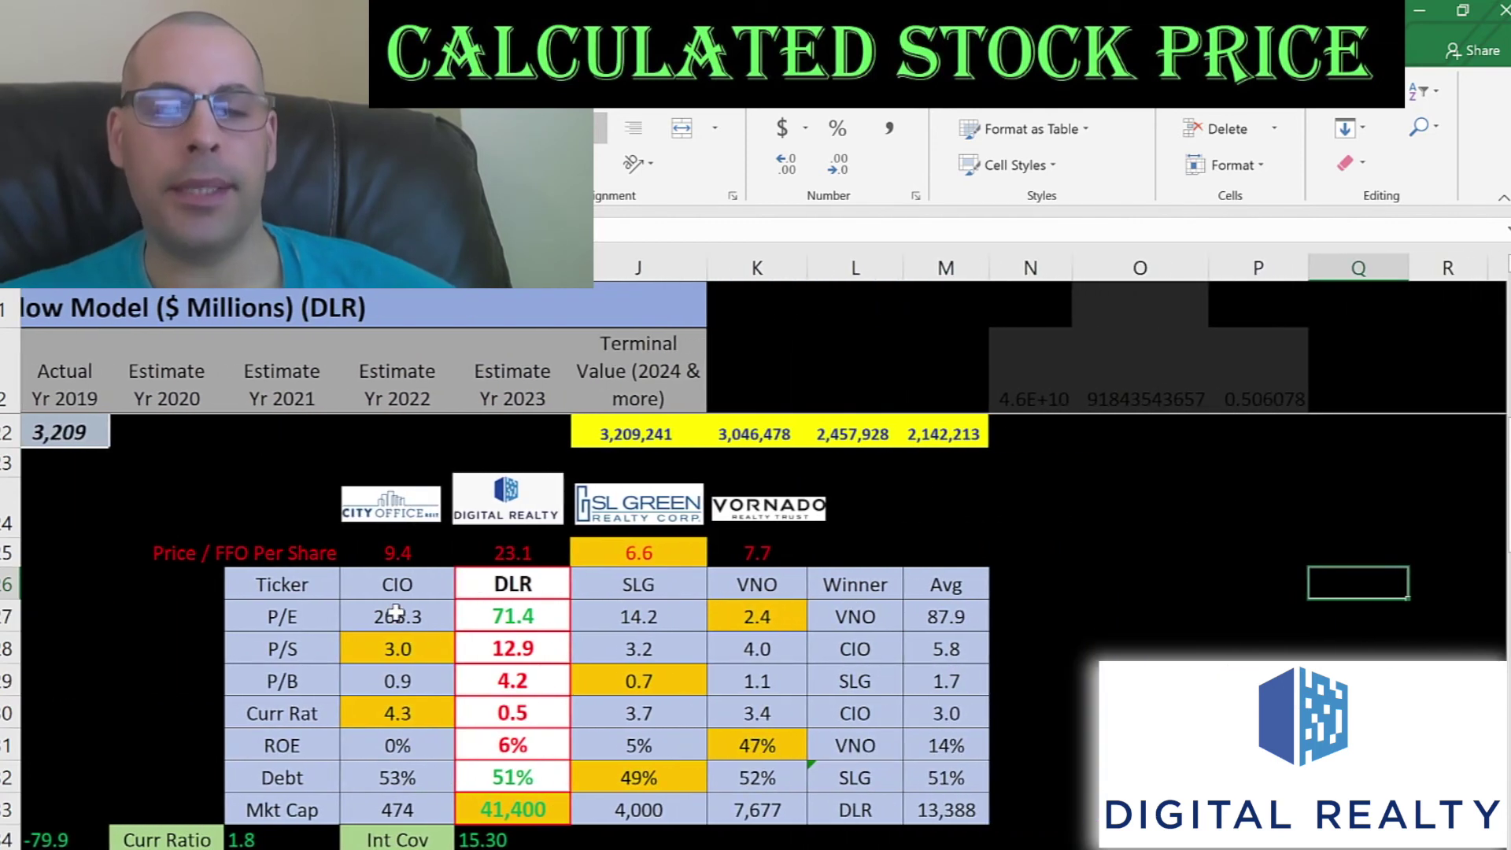
click(396, 613)
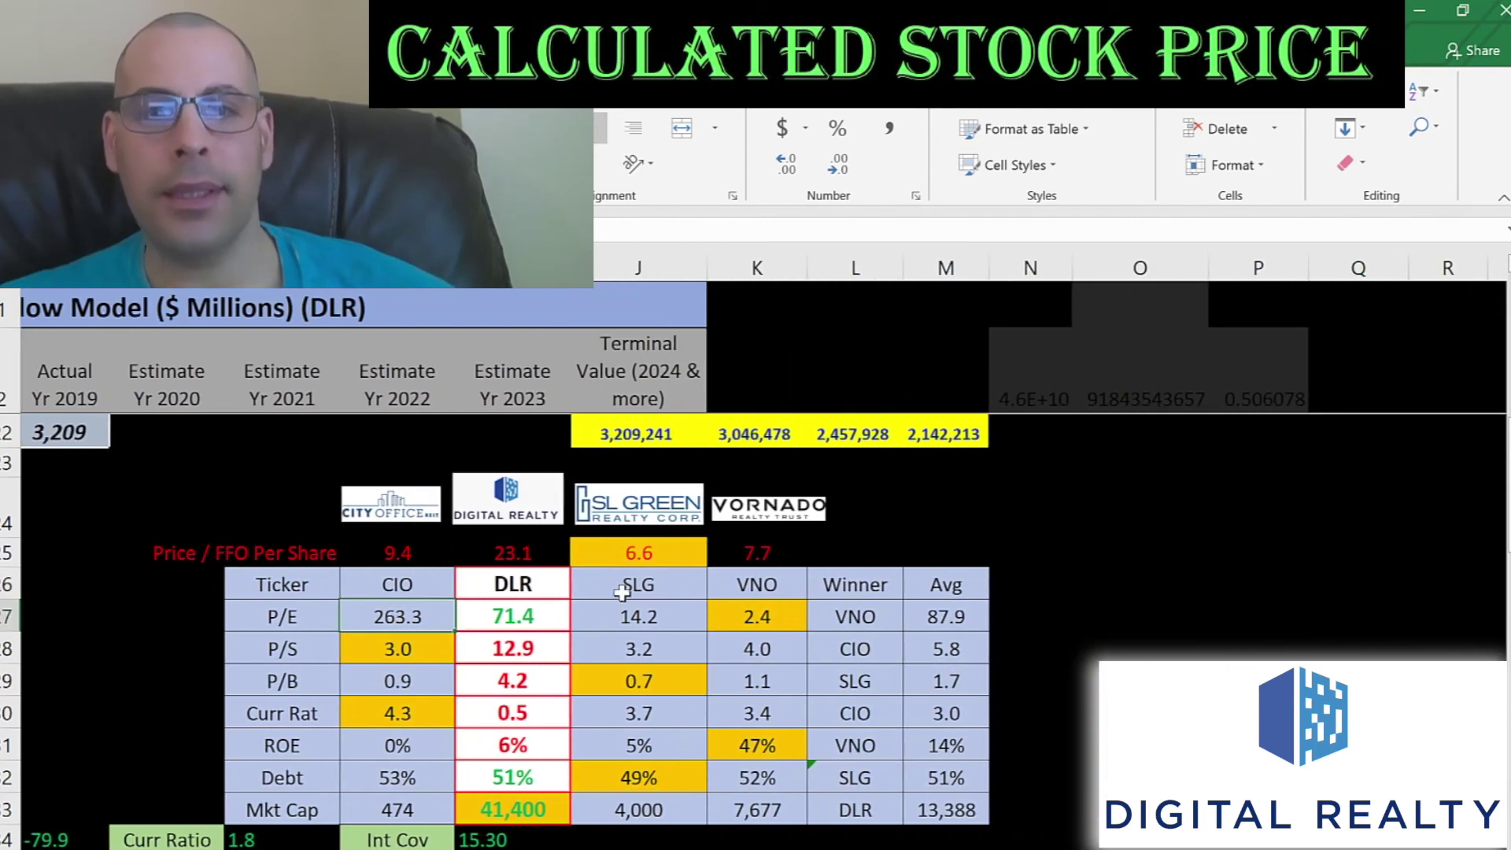
click(638, 616)
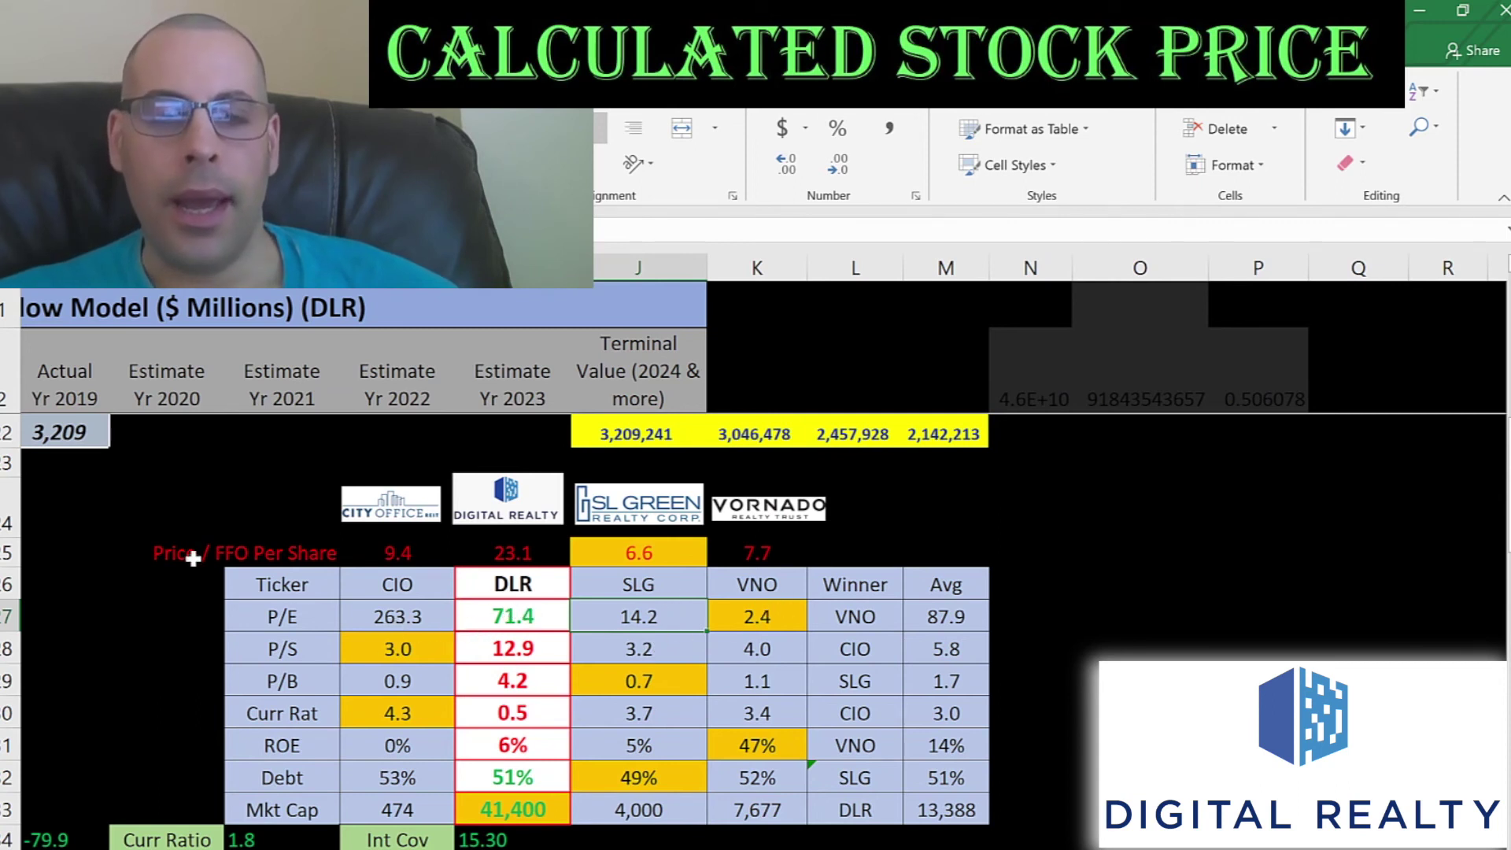
click(250, 559)
drag(250, 559, 792, 550)
click(179, 553)
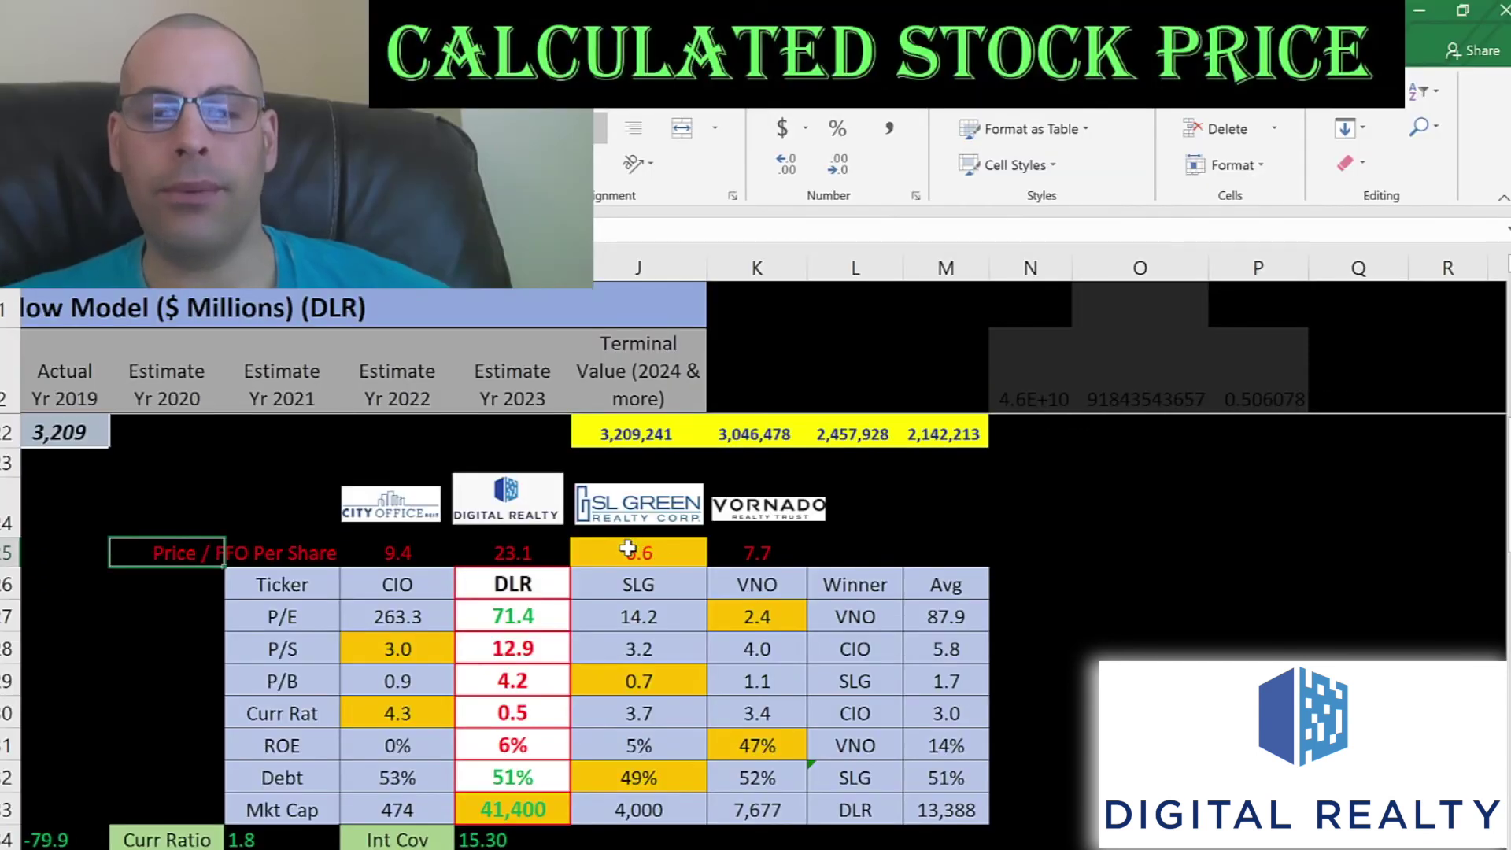
click(628, 548)
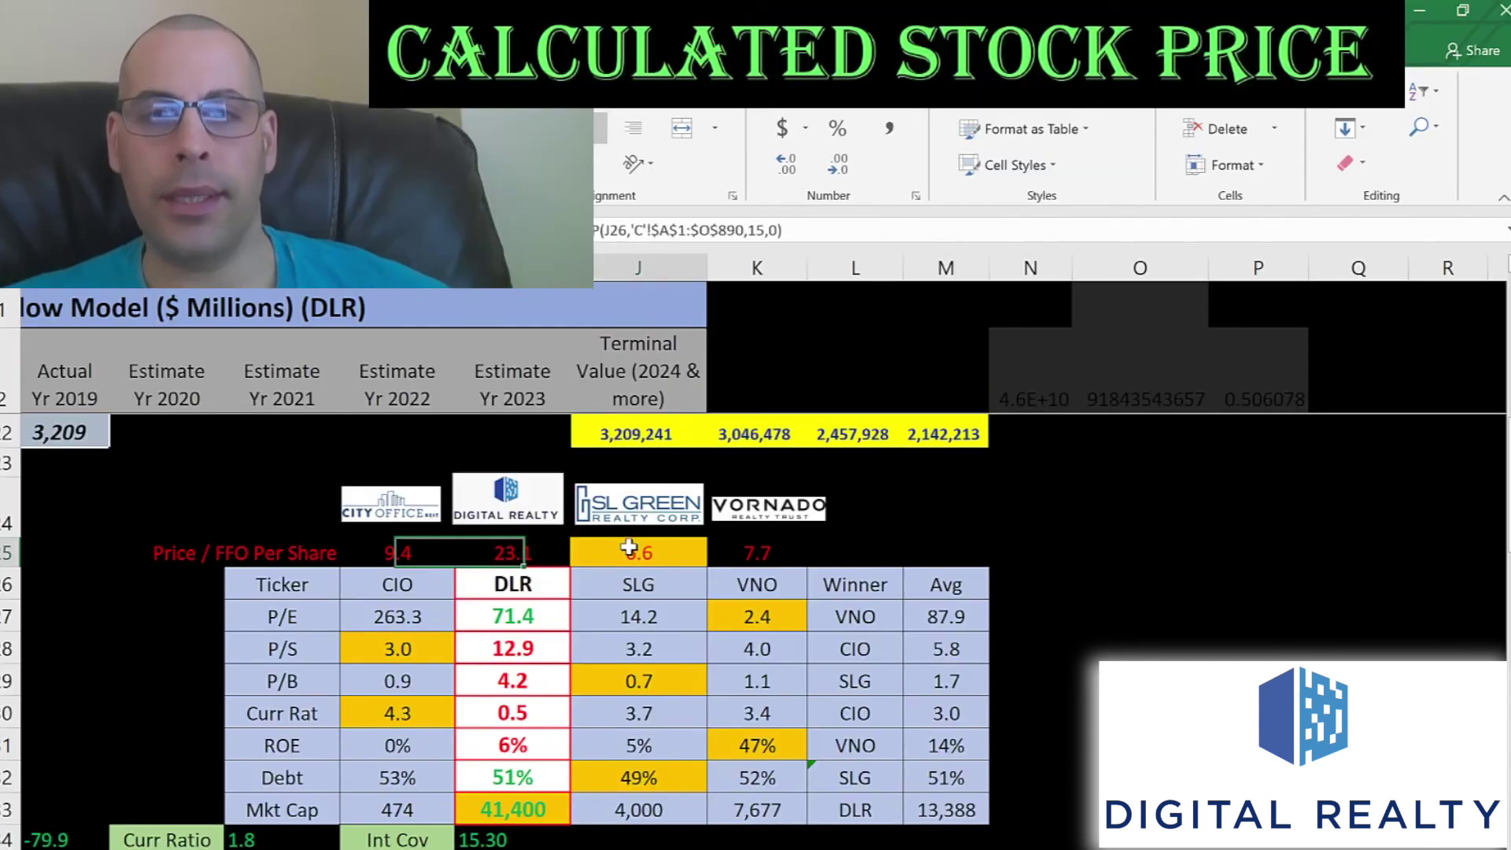
click(476, 545)
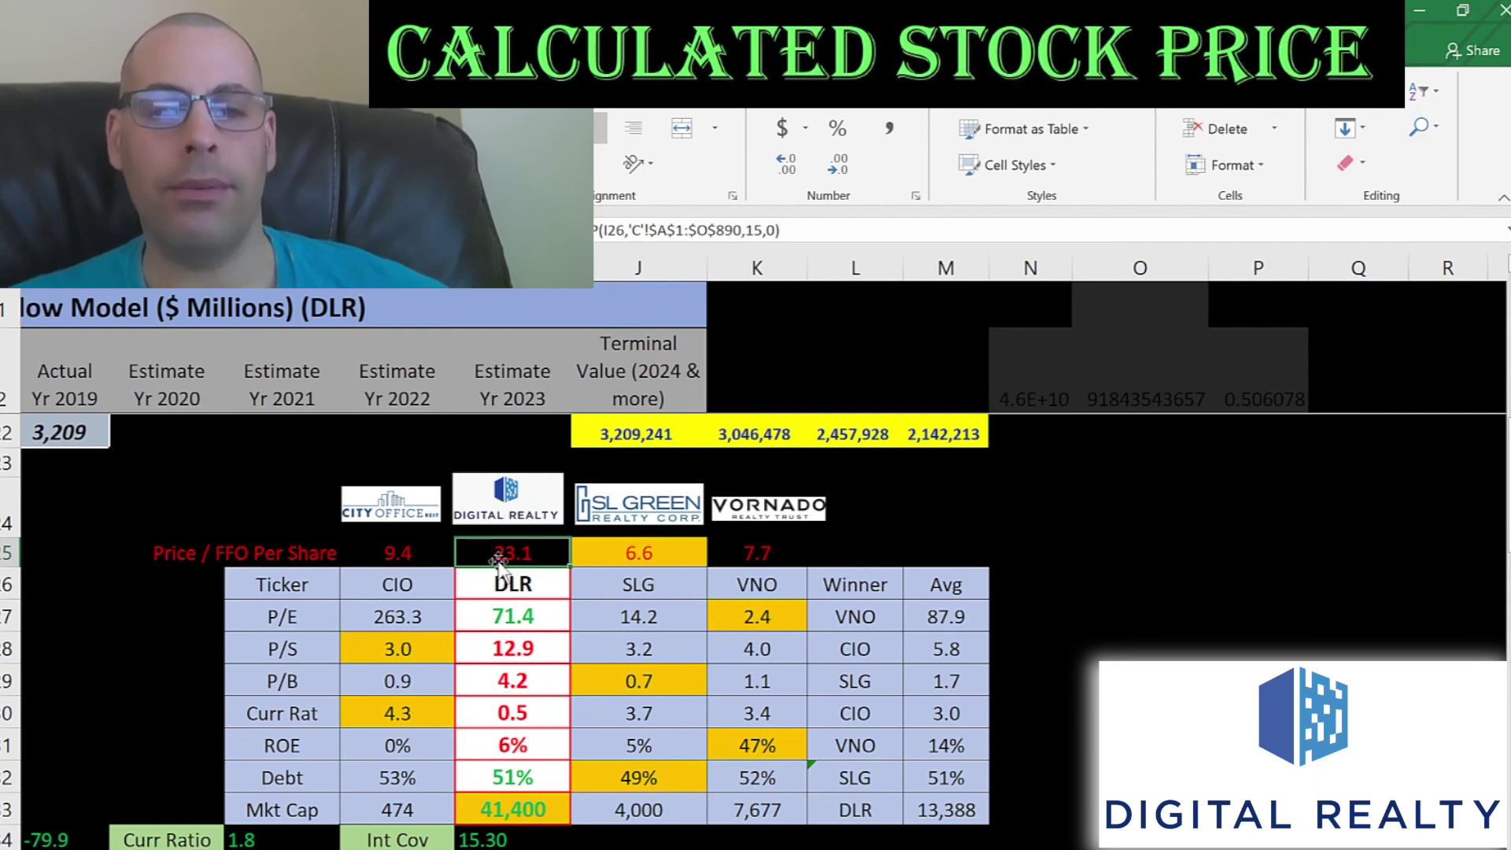
click(500, 611)
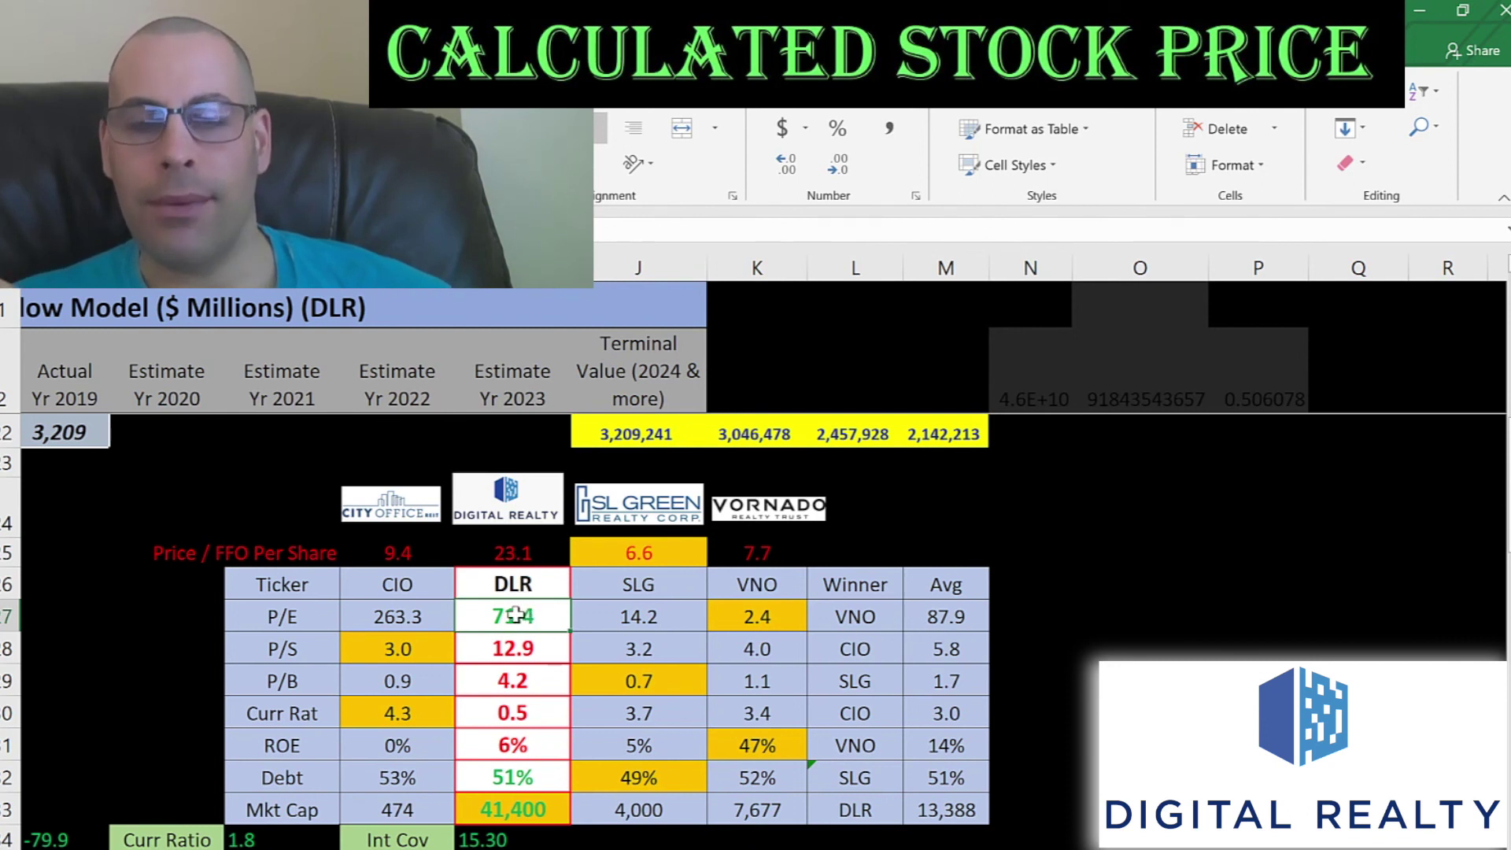
click(520, 650)
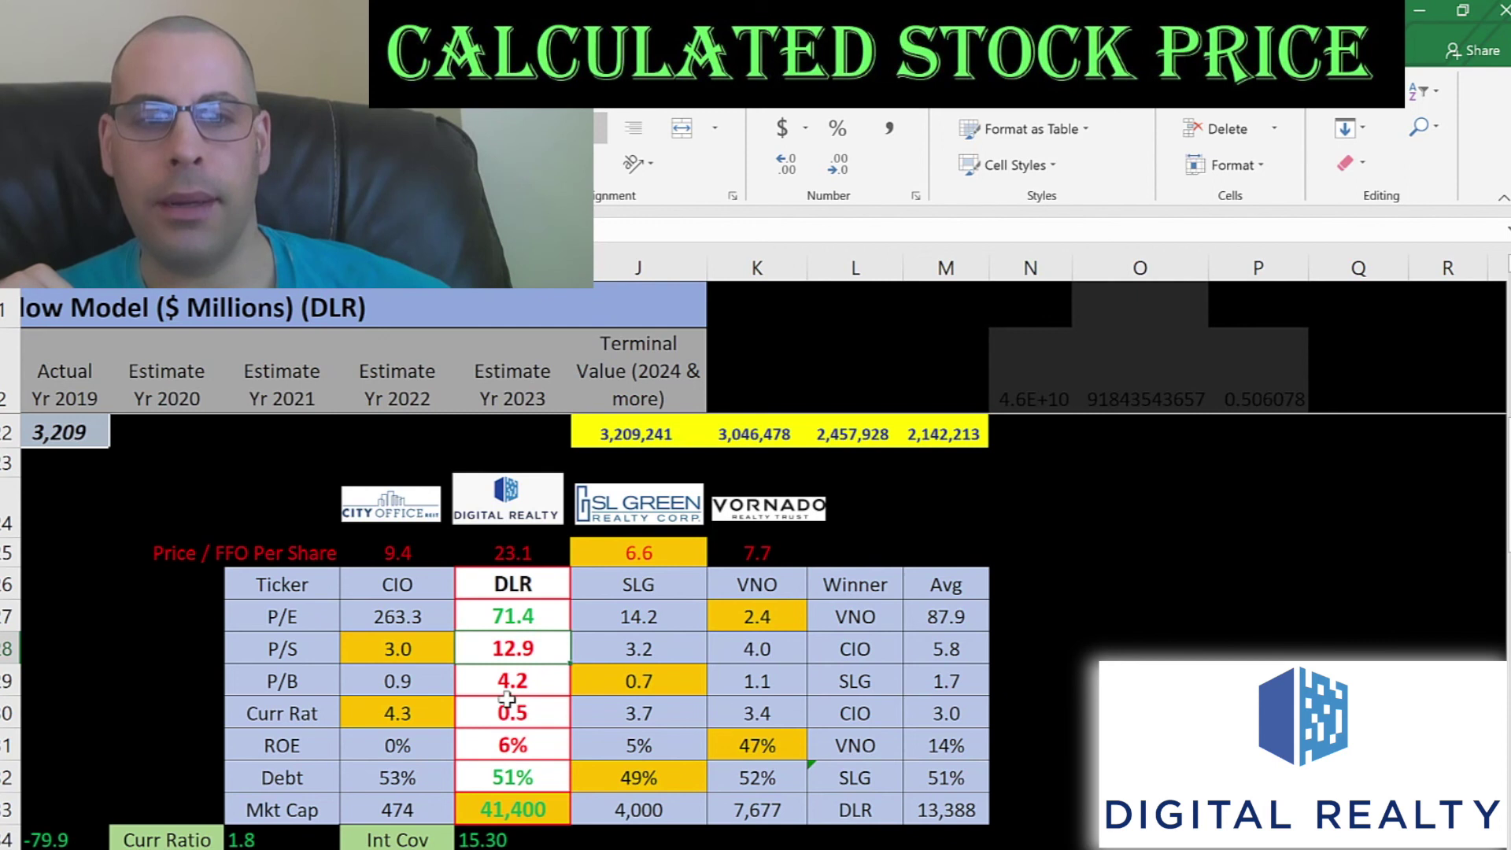
click(517, 743)
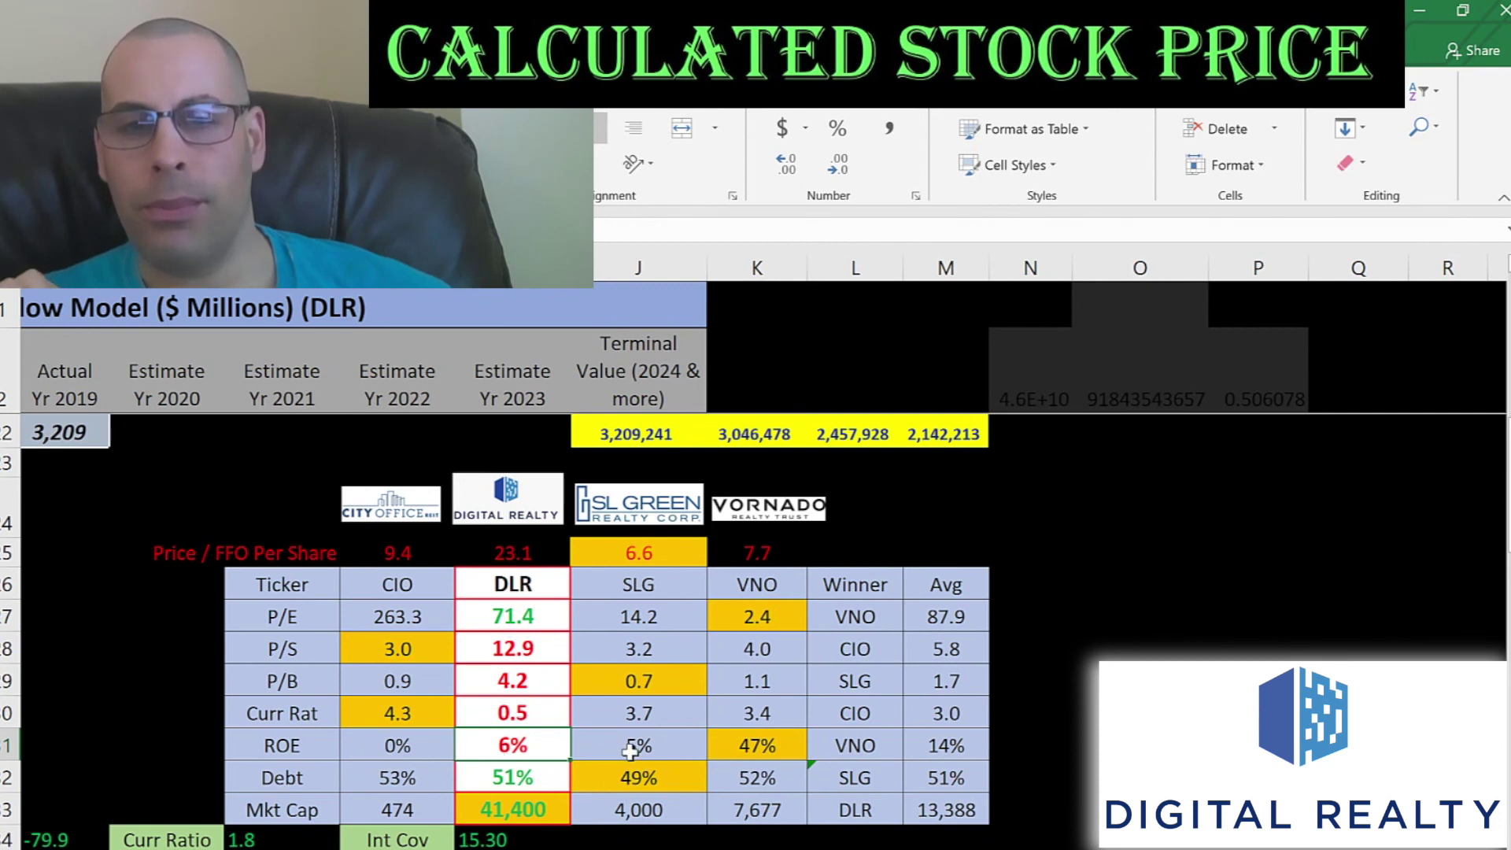
drag(624, 745, 405, 746)
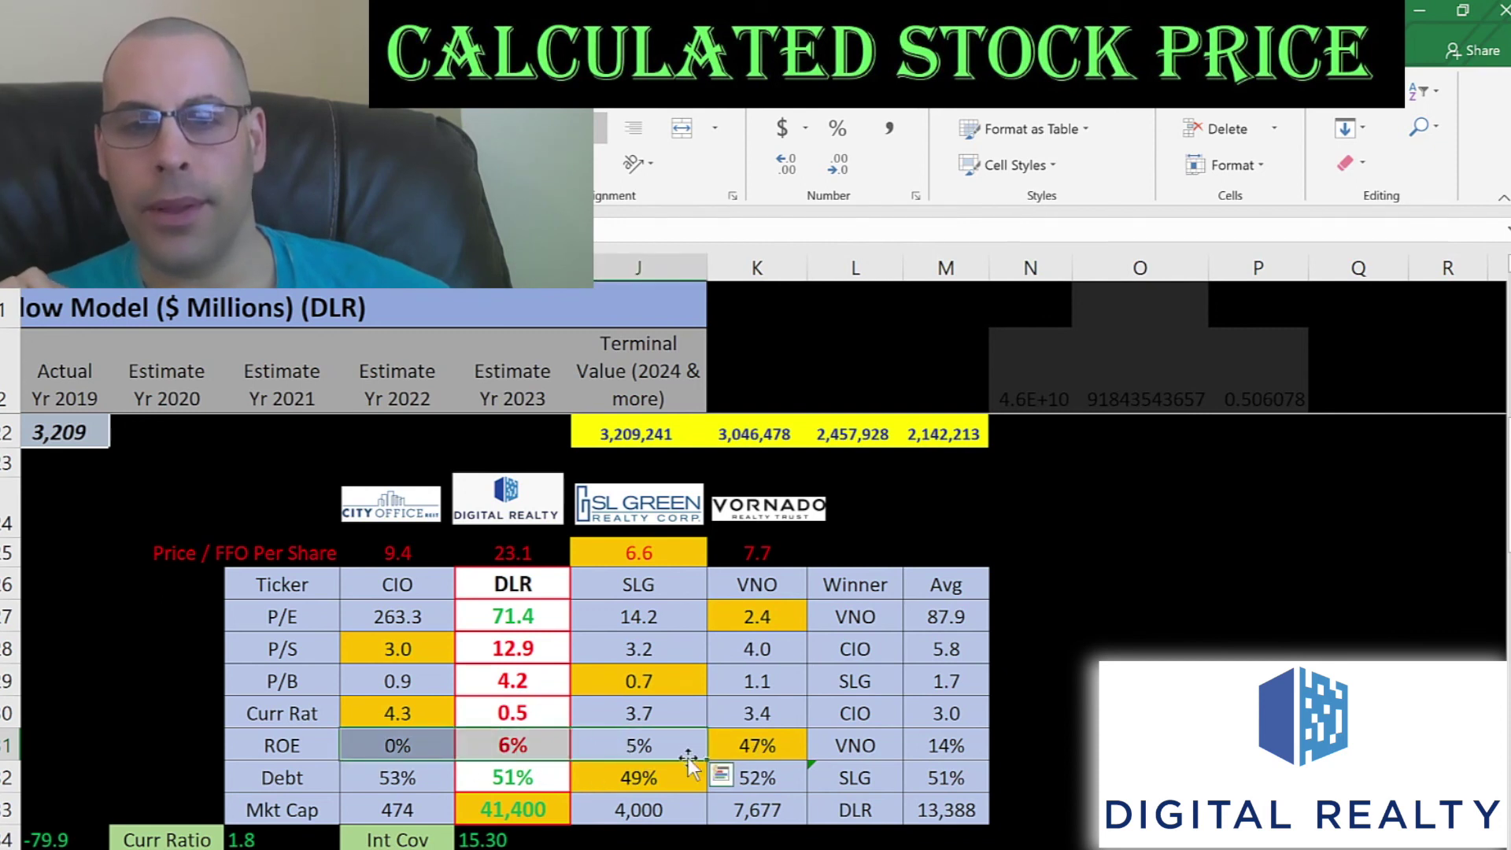
click(524, 787)
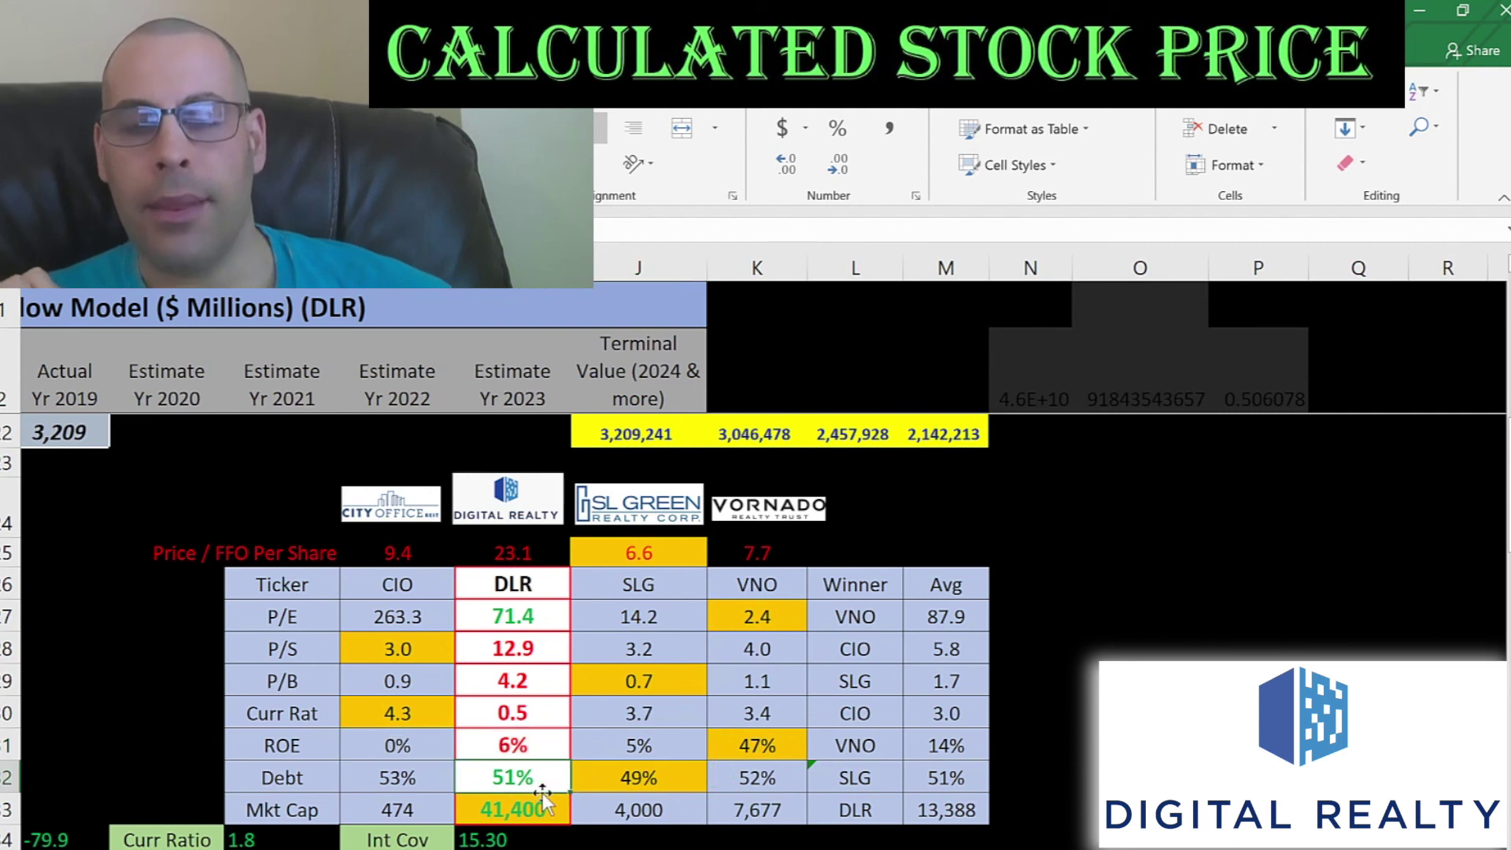
drag(342, 777, 775, 777)
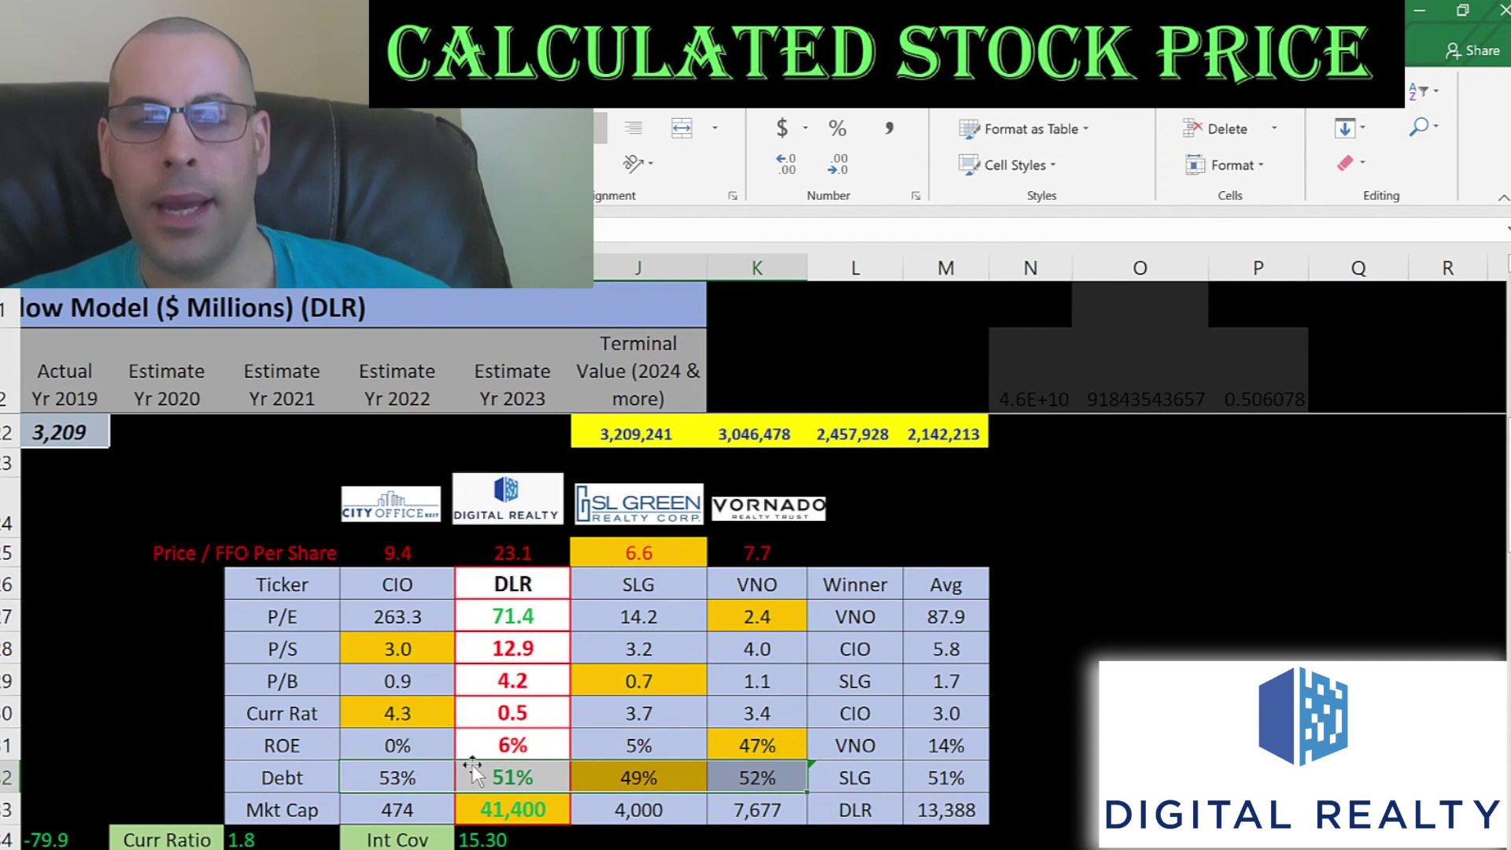